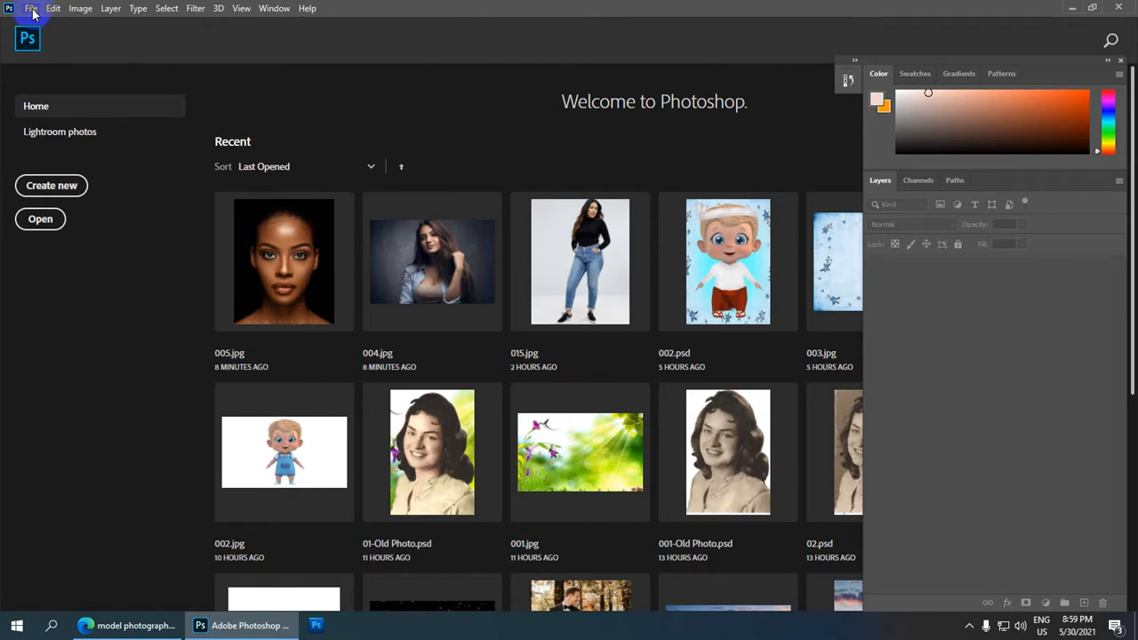
Step: Open the images 004.jpg and 005.jpg together from the Desktop
click(32, 9)
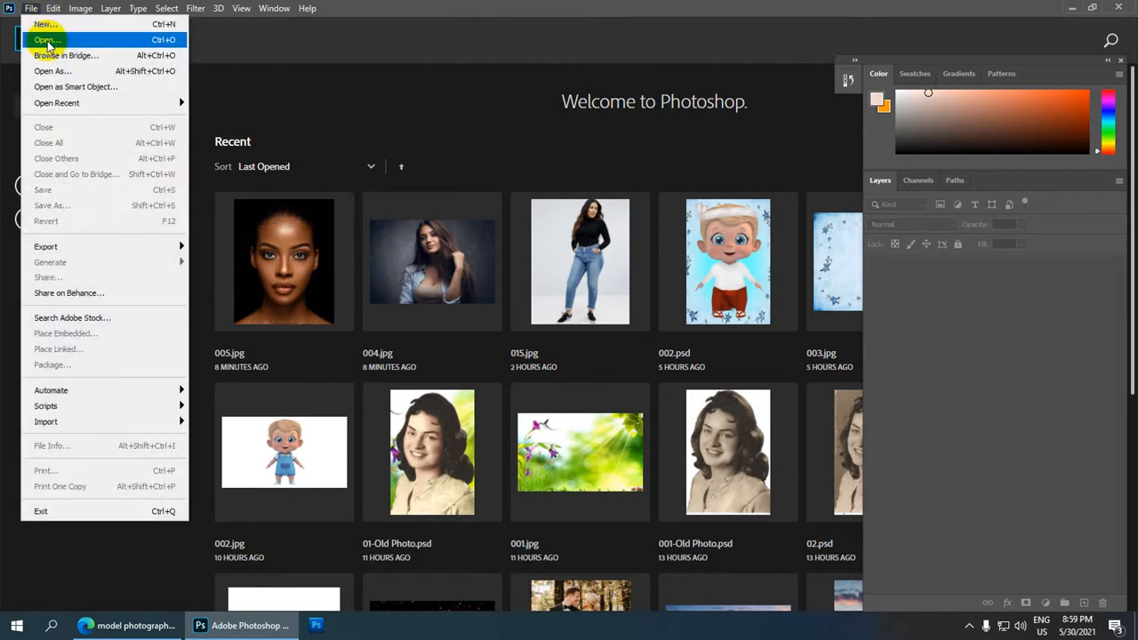
click(46, 41)
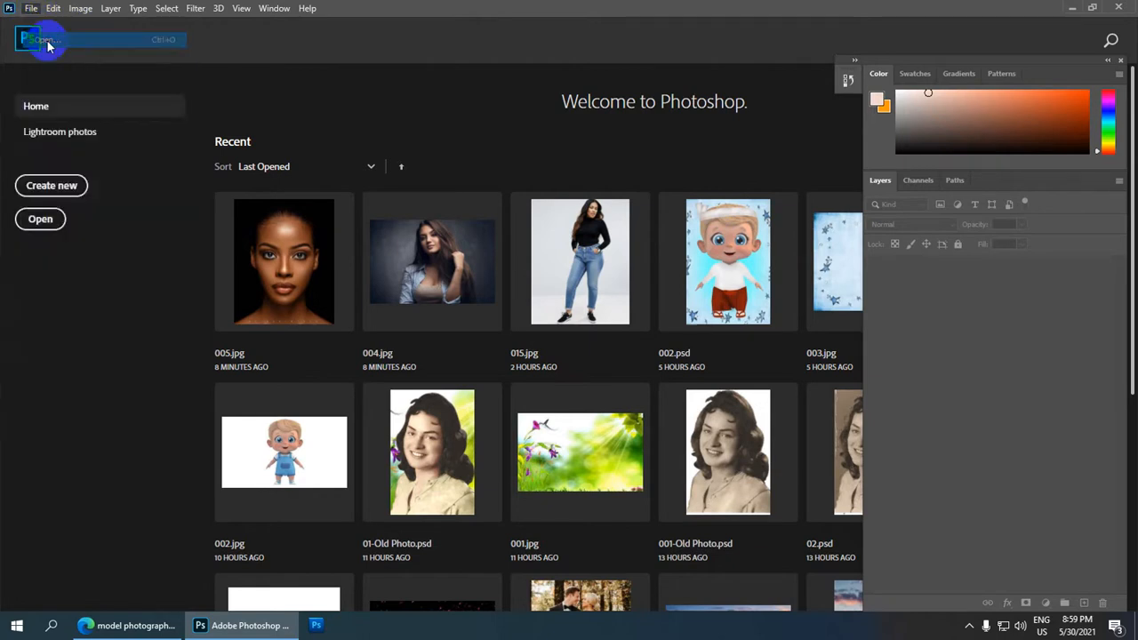
scroll(222, 160, down, 4)
scroll(222, 174, down, 3)
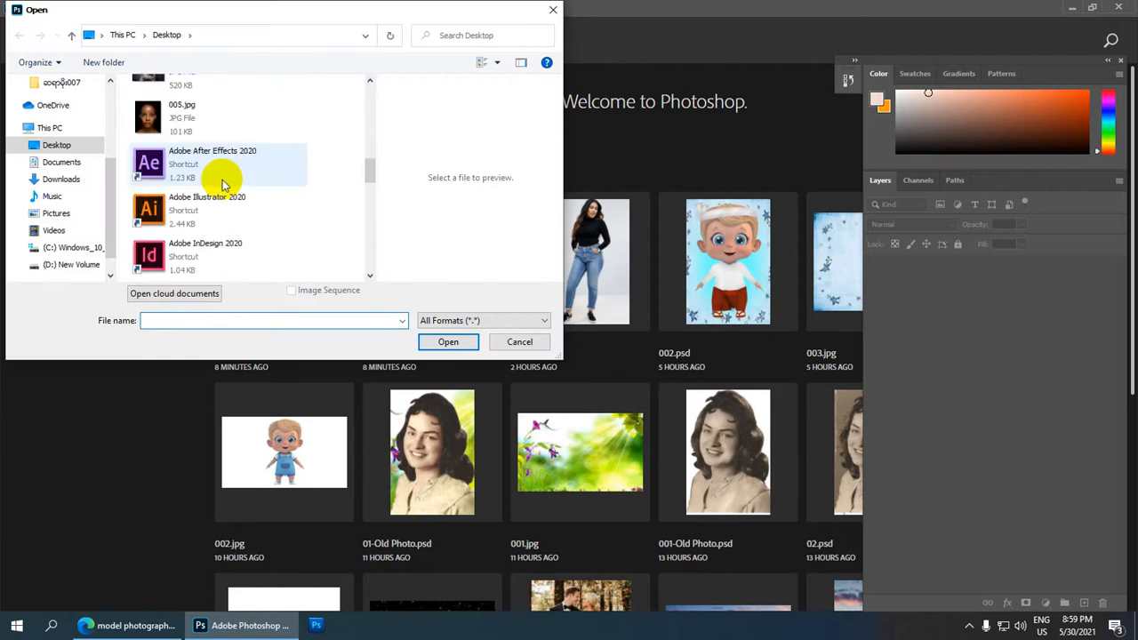
scroll(223, 178, up, 1)
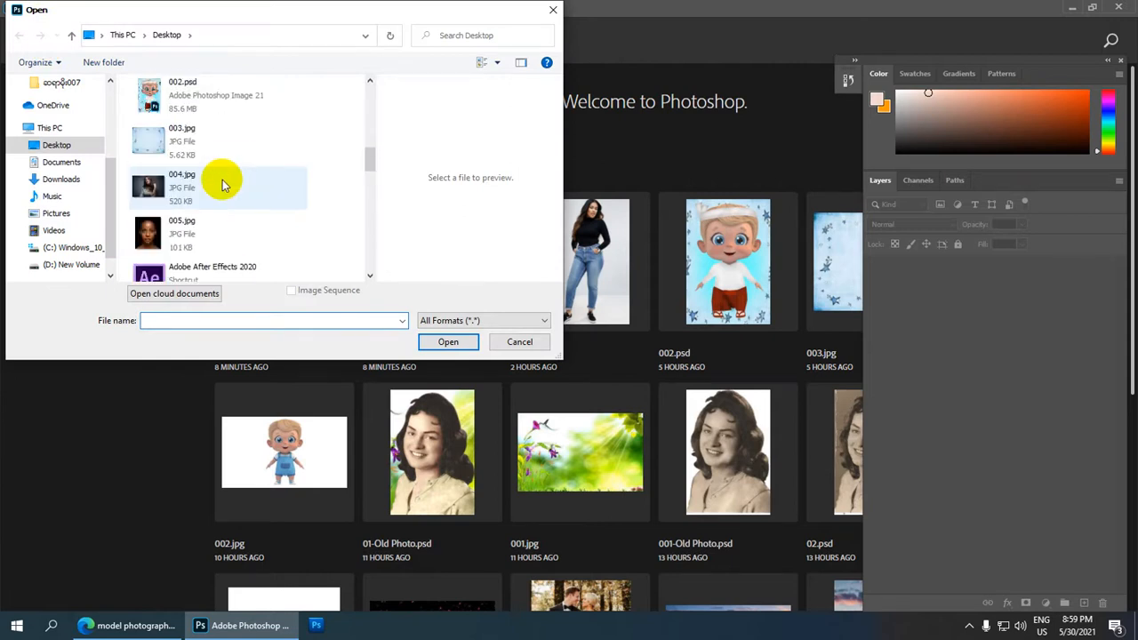
click(222, 182)
ctrl+click(223, 227)
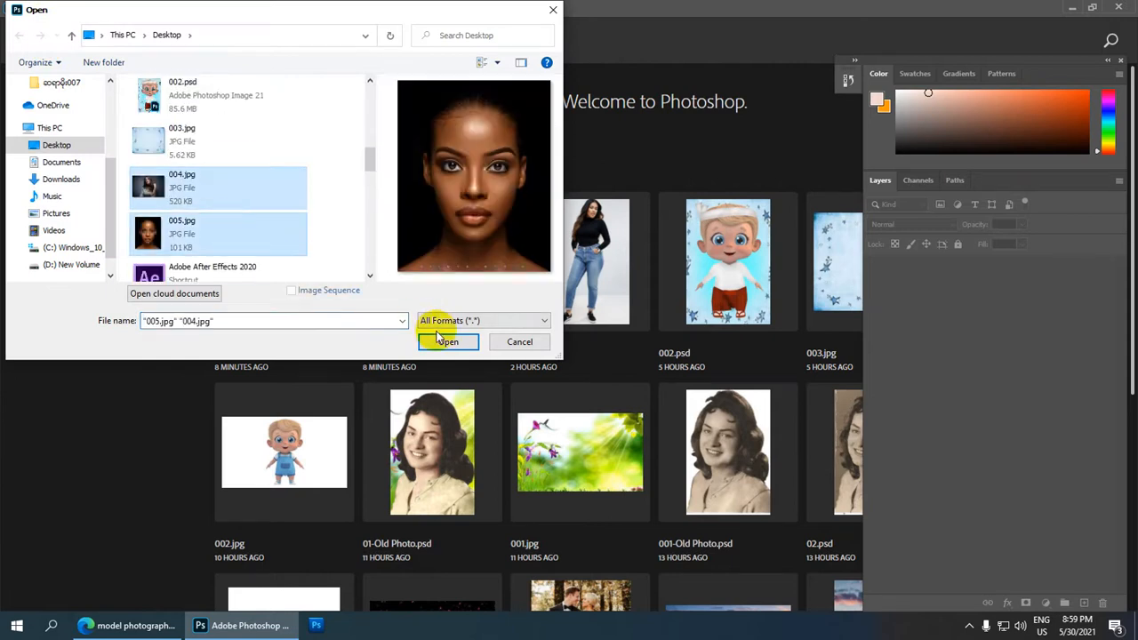
click(460, 342)
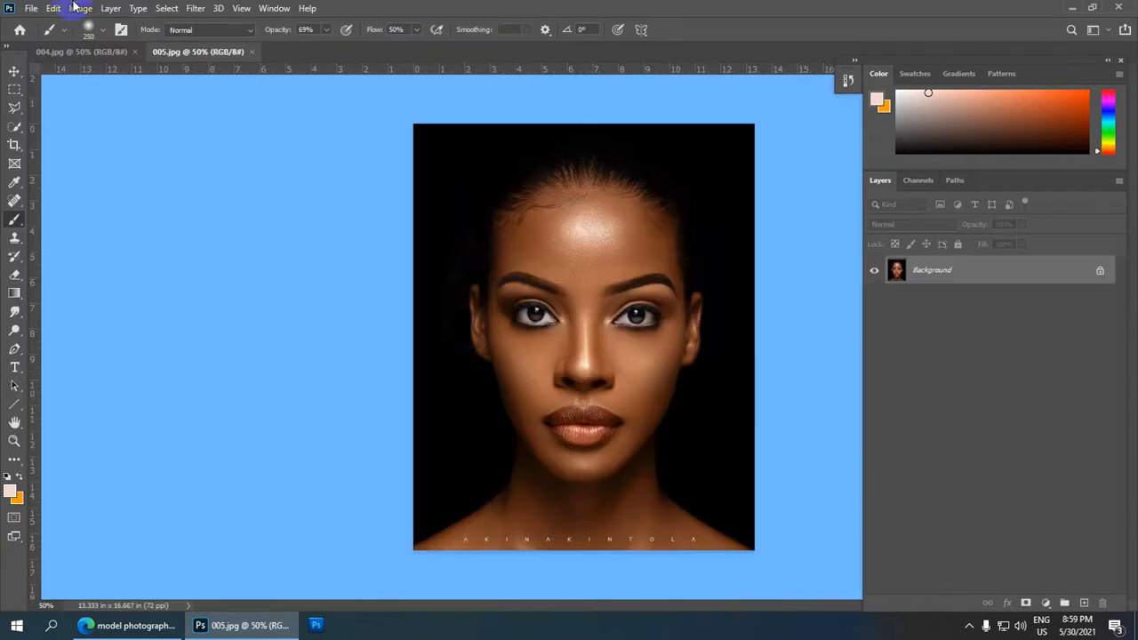
Step: Crop the whole 004.jpg photo to 6 in x 4 in at 300 px/cm
click(92, 53)
scroll(738, 284, down, 3)
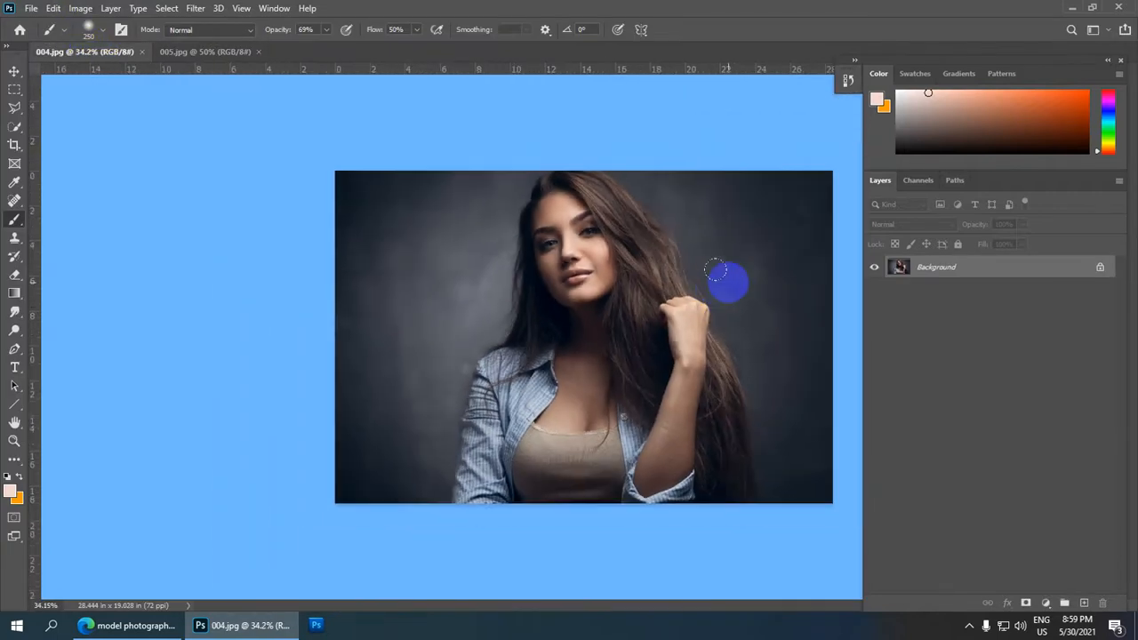
scroll(718, 270, up, 2)
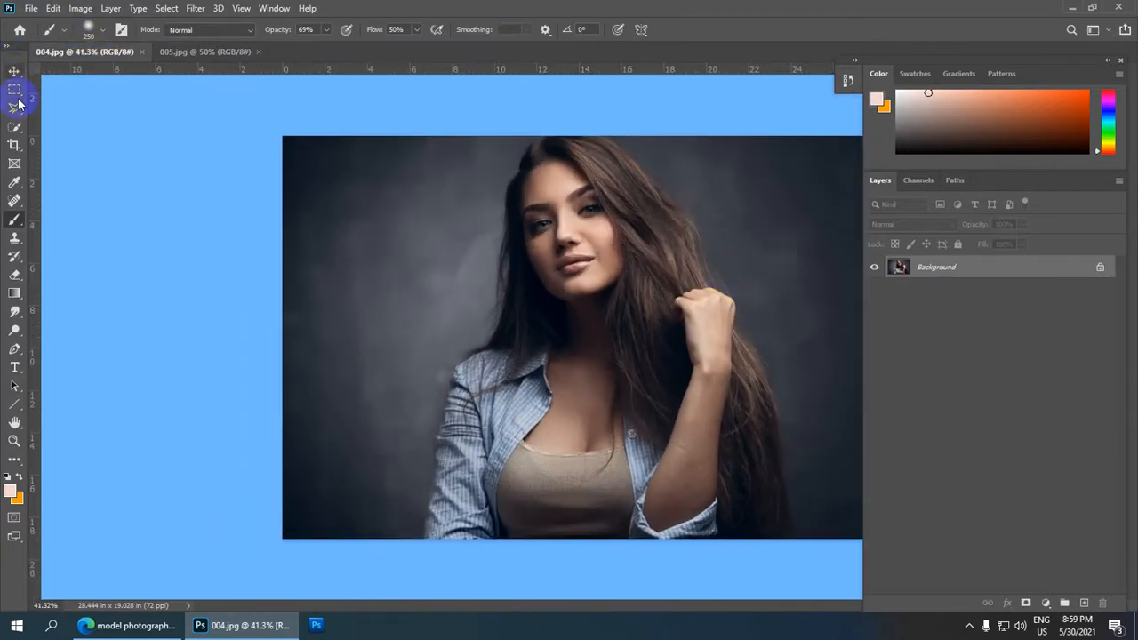
click(16, 147)
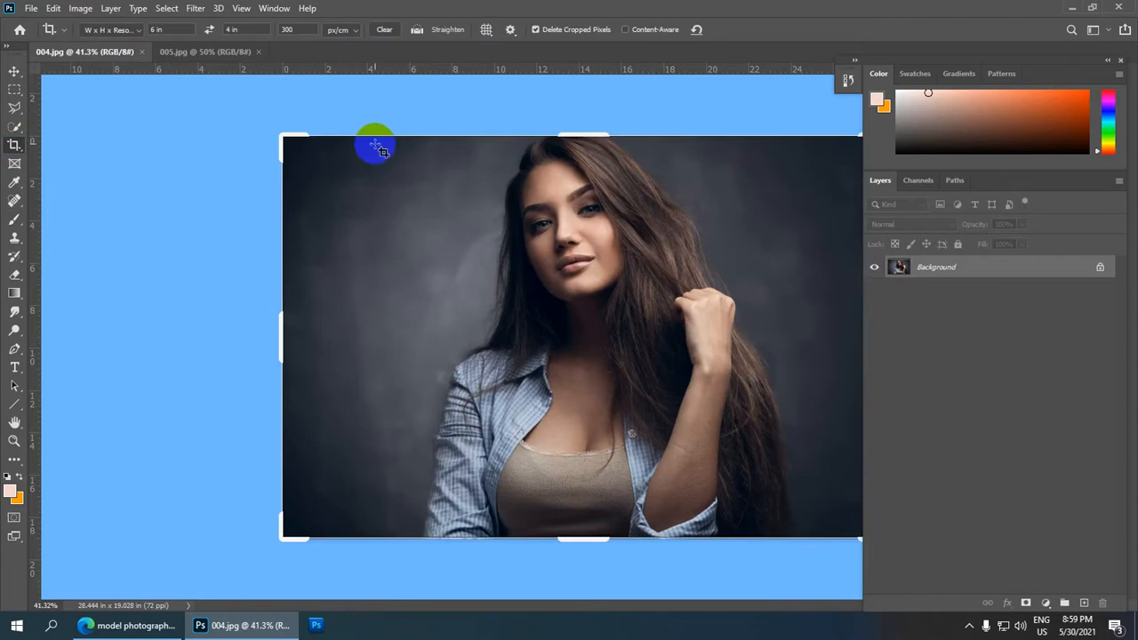
scroll(382, 151, down, 2)
scroll(411, 167, up, 1)
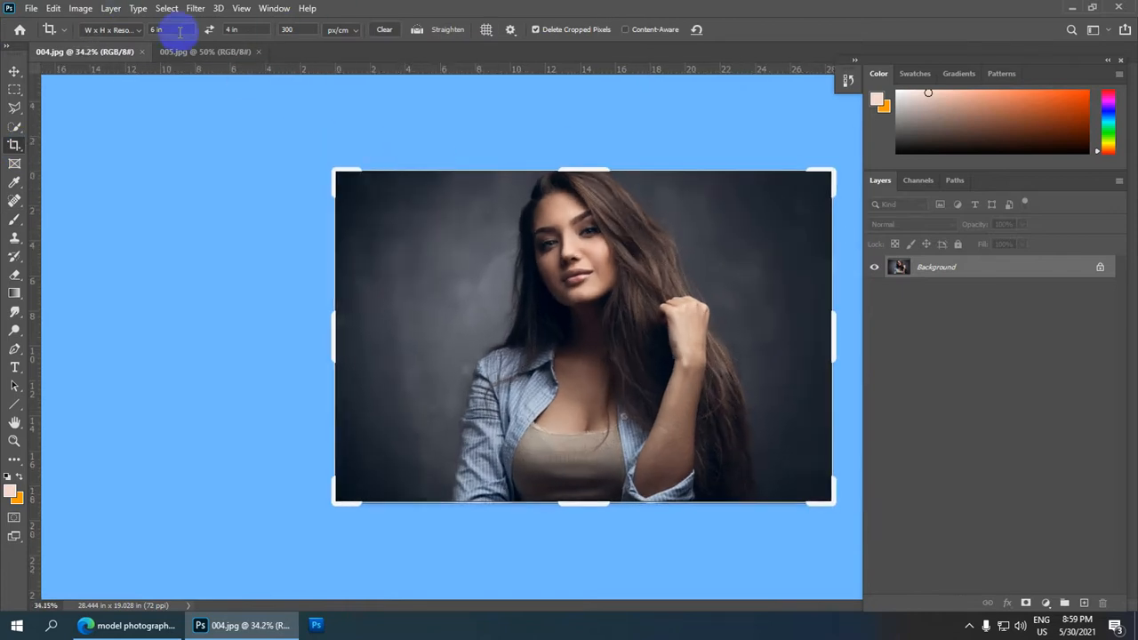
drag(180, 32, 128, 26)
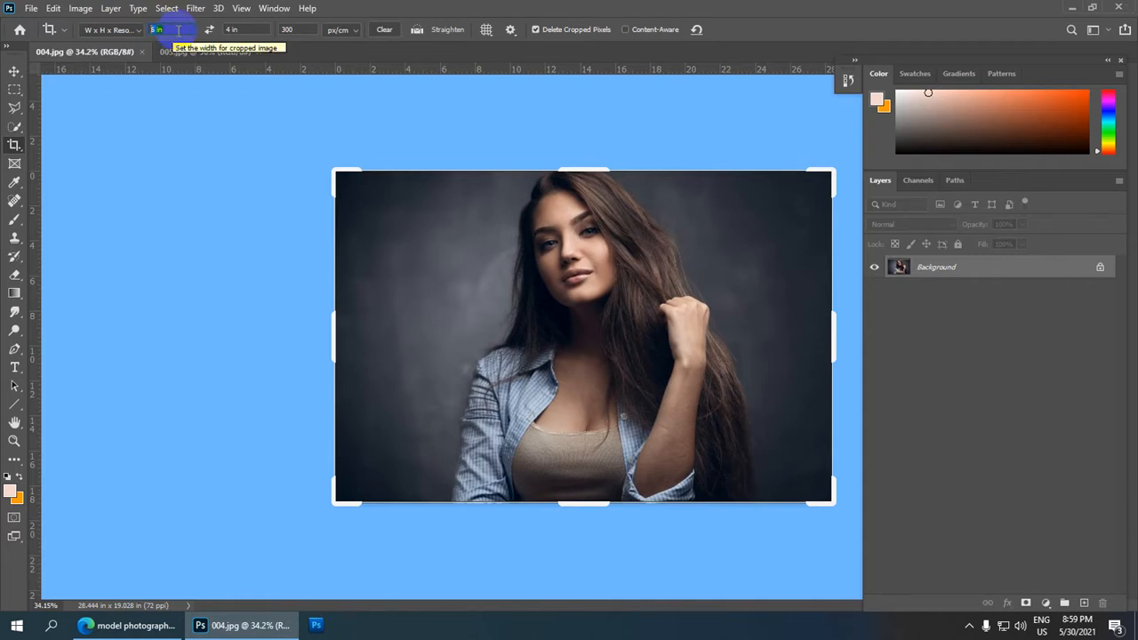
click(172, 29)
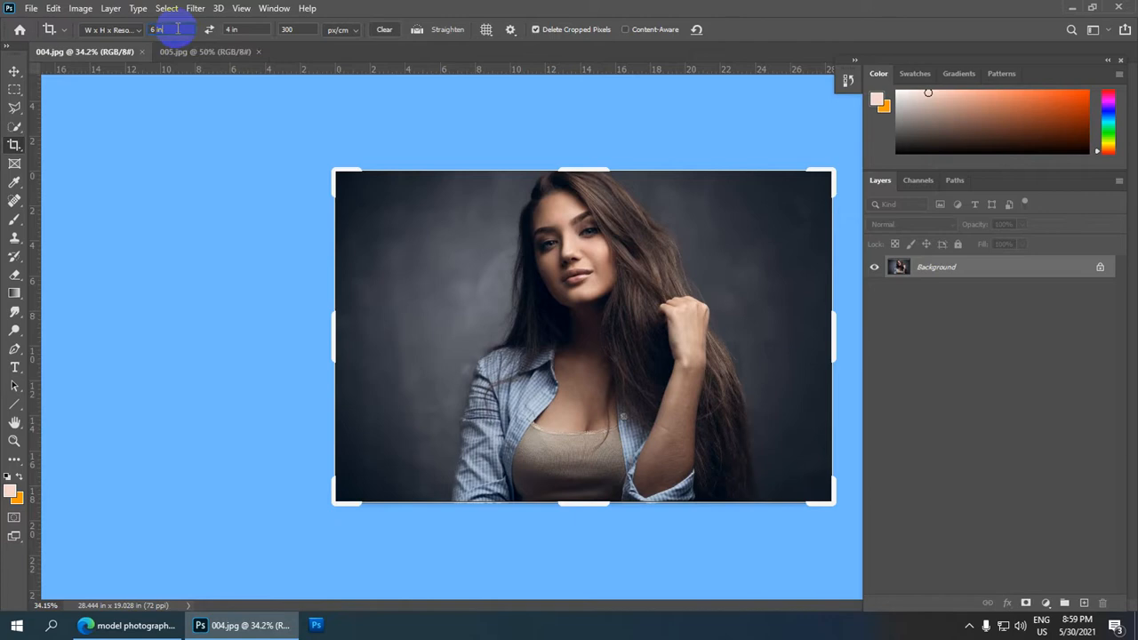
click(501, 234)
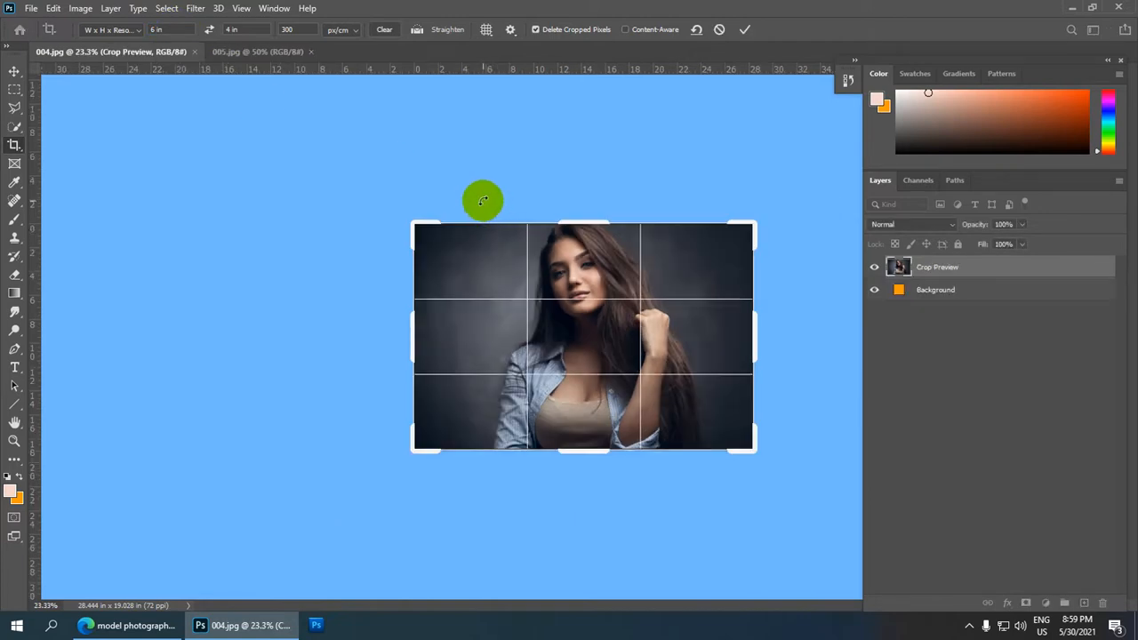
key(Return)
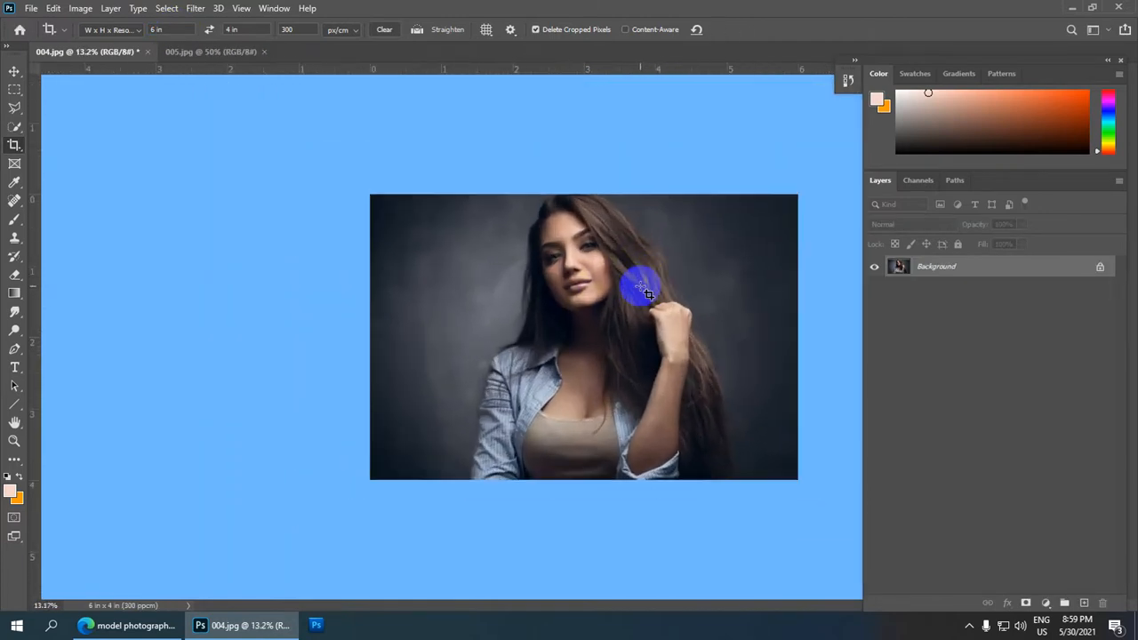
Step: Duplicate the background layer and add a new empty layer above it with the Soft Light blend mode
key(ctrl+j)
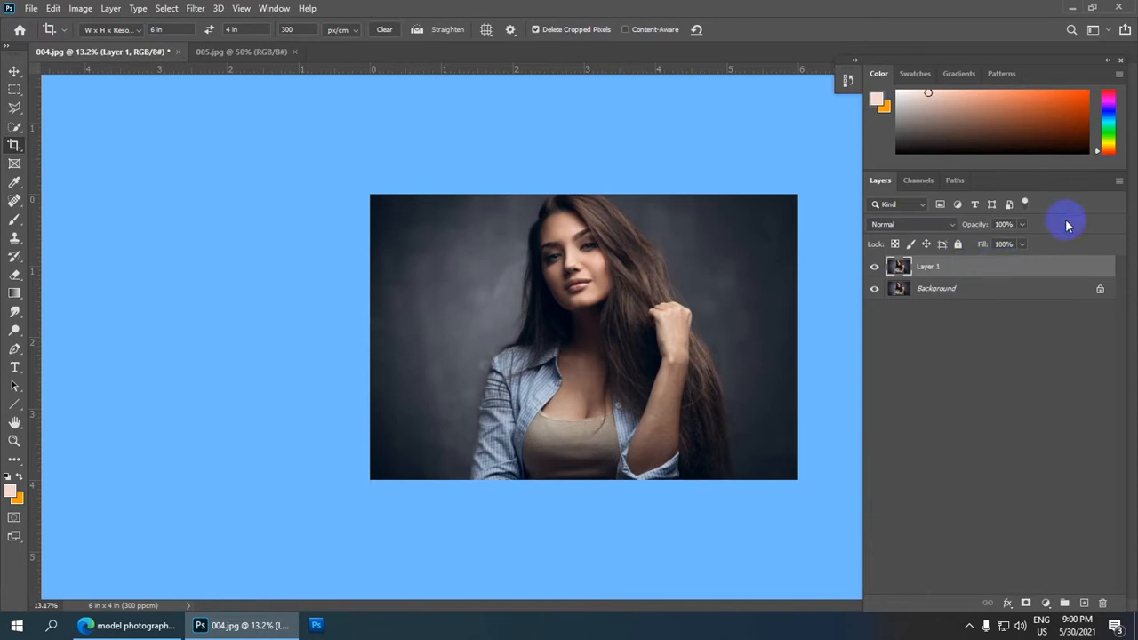
click(1083, 604)
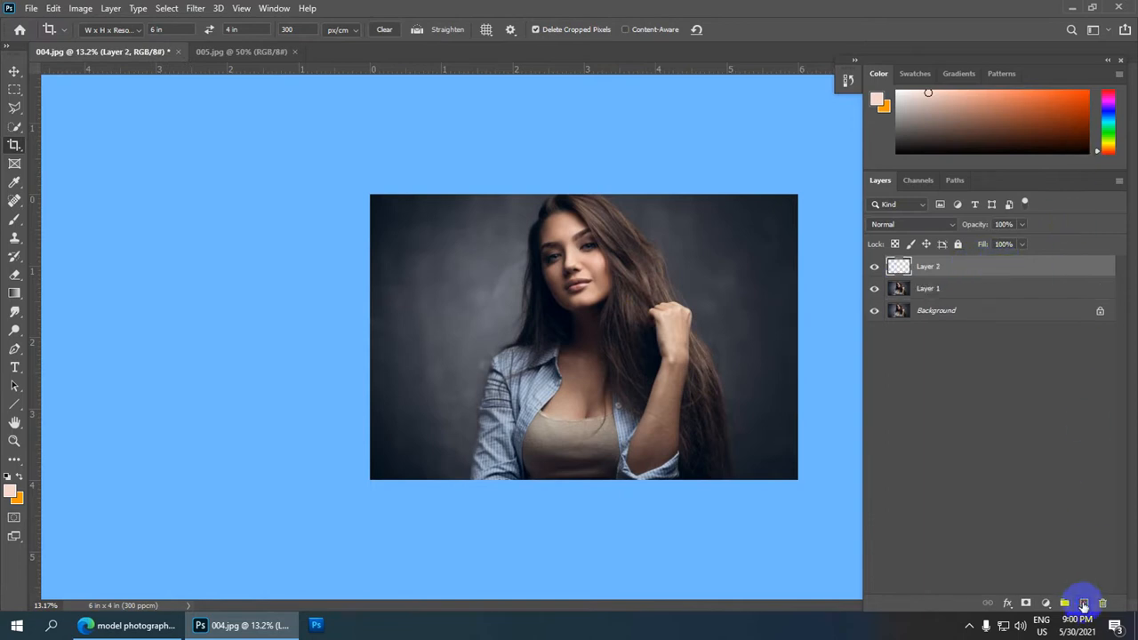
click(953, 228)
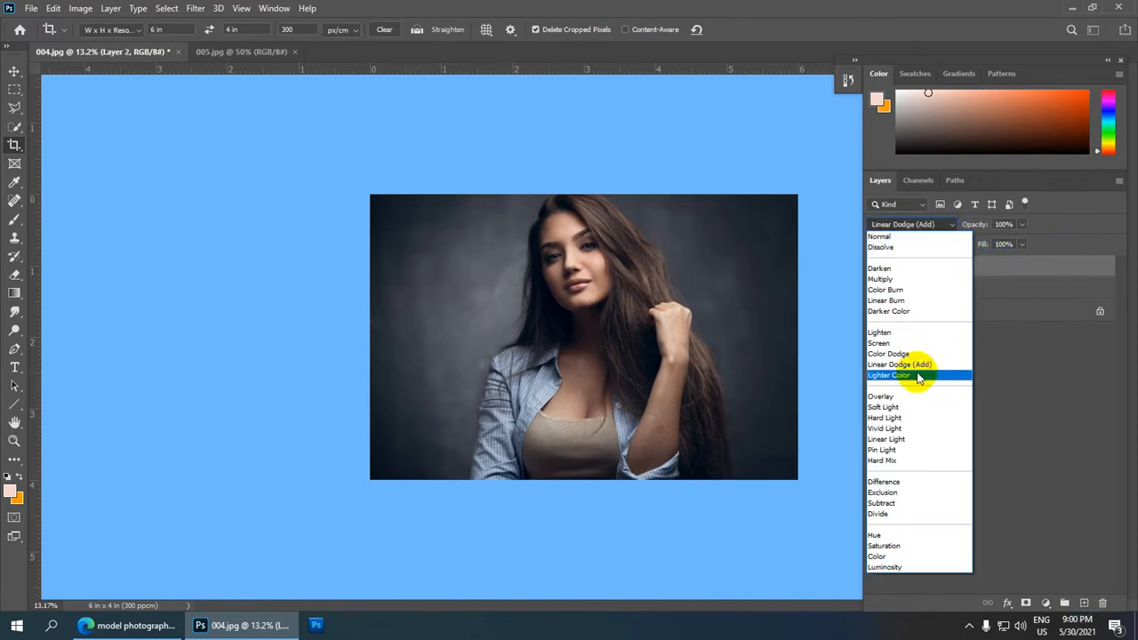
click(906, 410)
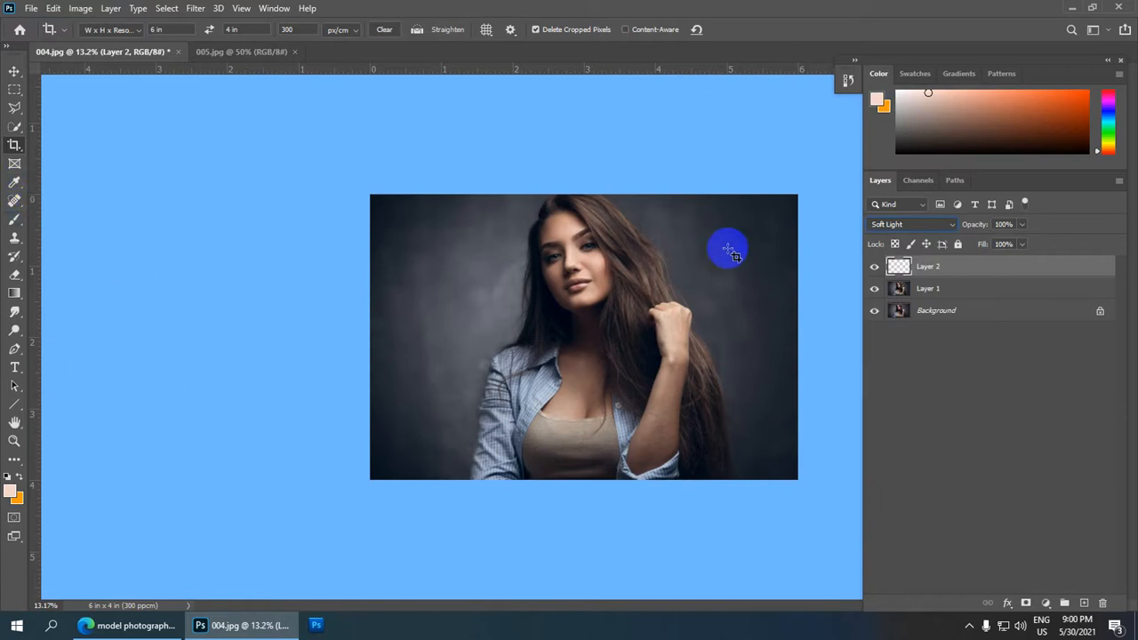
Step: Choose the Brush tool and set the foreground colour to the light skin tone #efd5c8
right_click(13, 224)
click(51, 217)
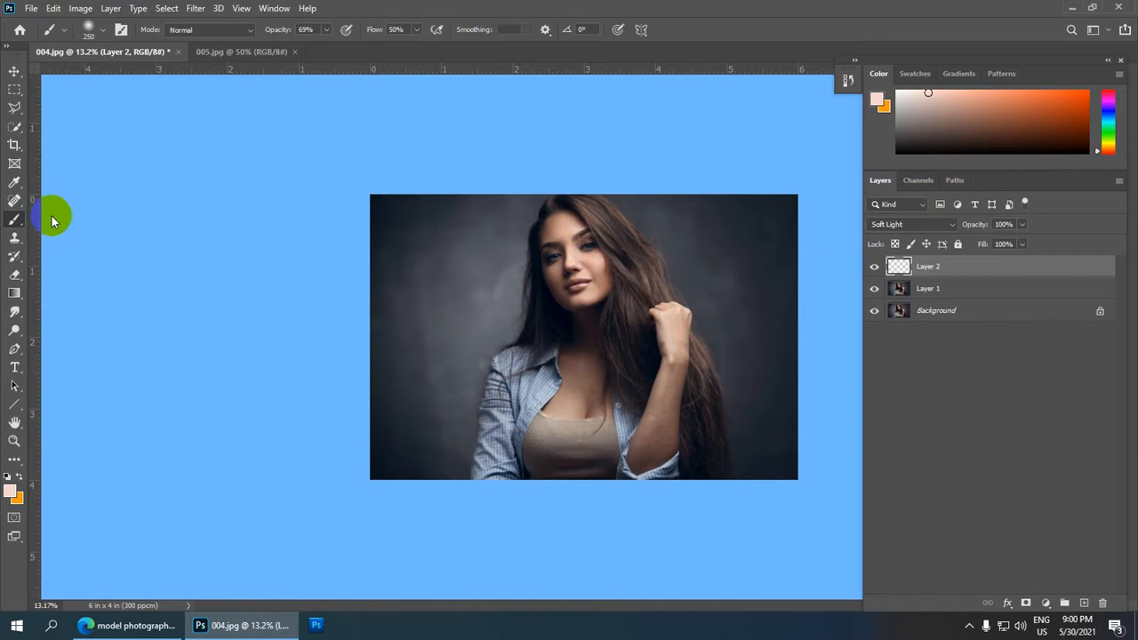
click(11, 493)
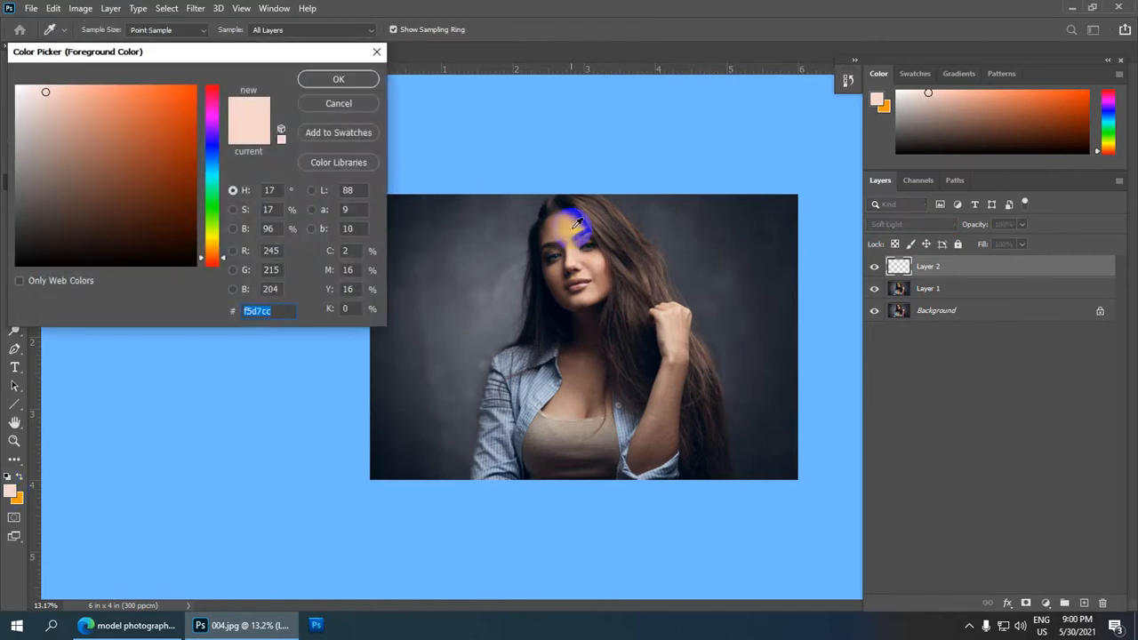
click(569, 229)
click(58, 94)
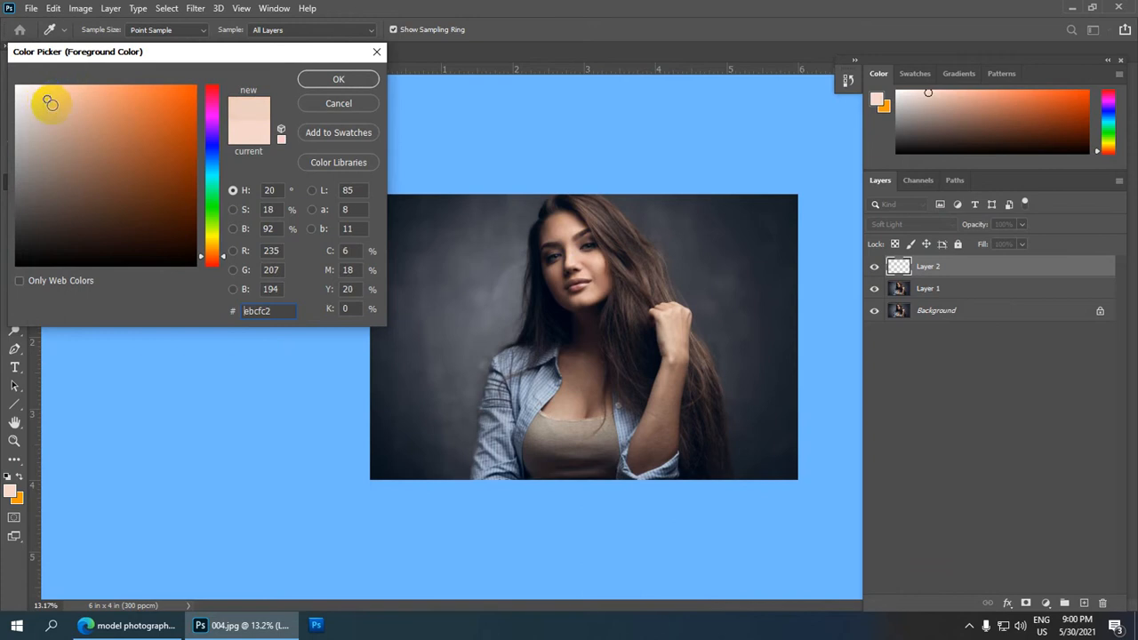
click(53, 106)
click(41, 95)
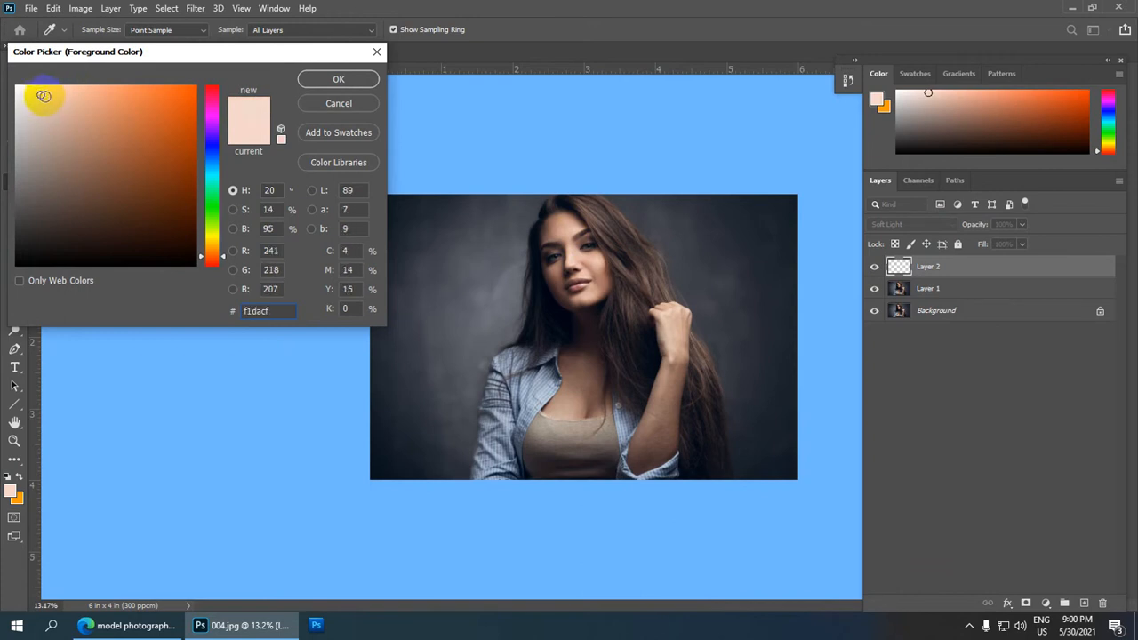
click(338, 79)
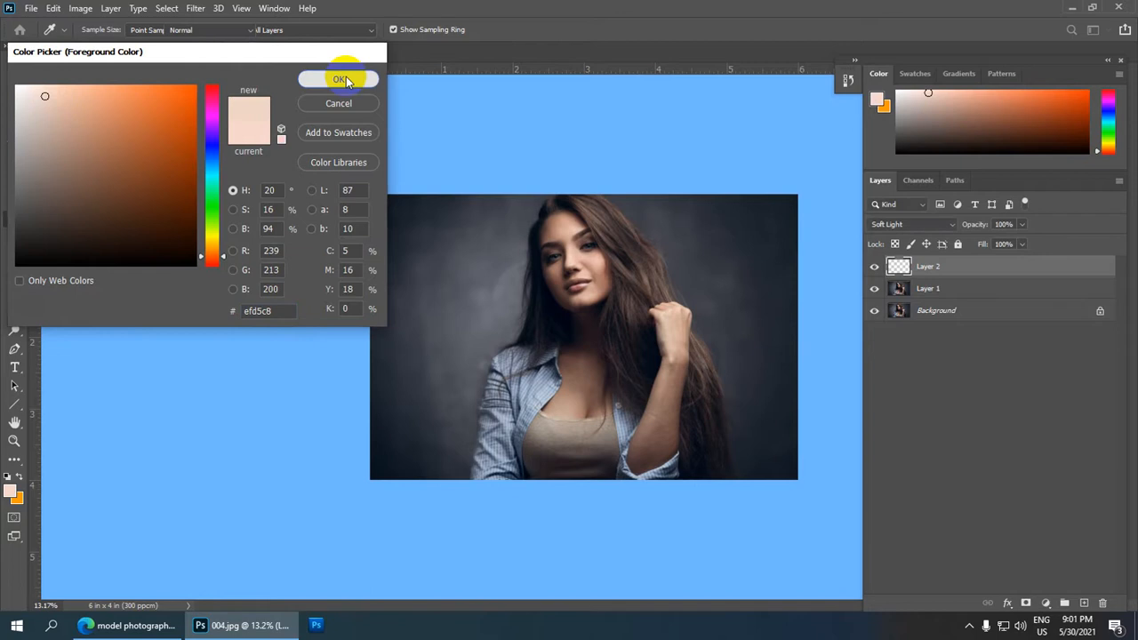
Step: Brush the skin tone over the woman's forehead and face on the Soft Light layer with a size 300 brush at 69% opacity
scroll(556, 238, up, 2)
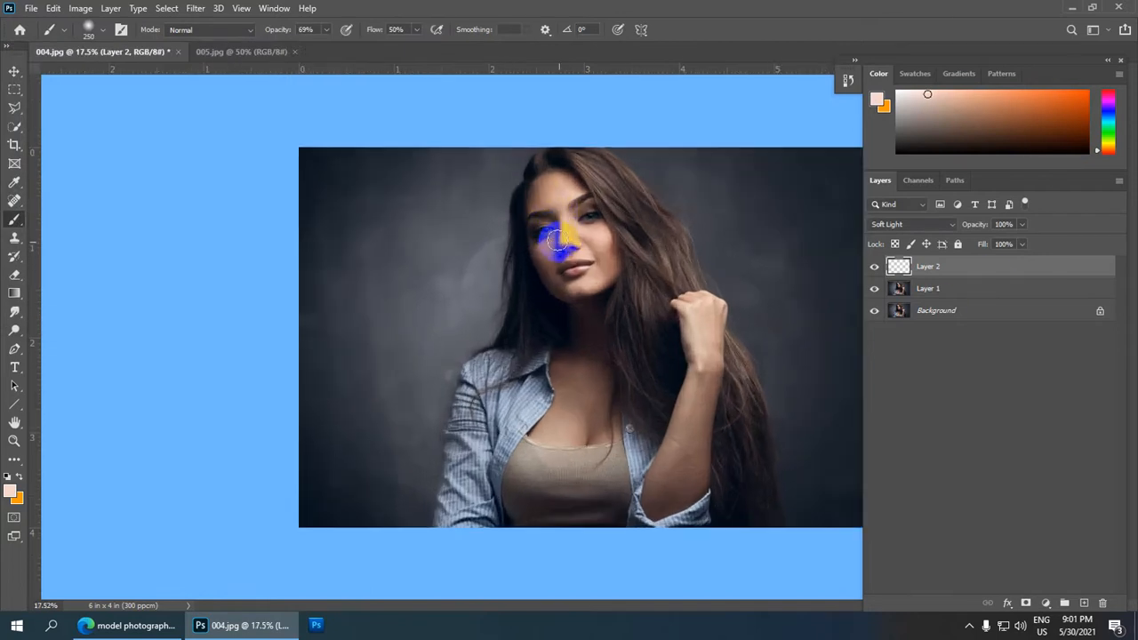
scroll(576, 242, up, 1)
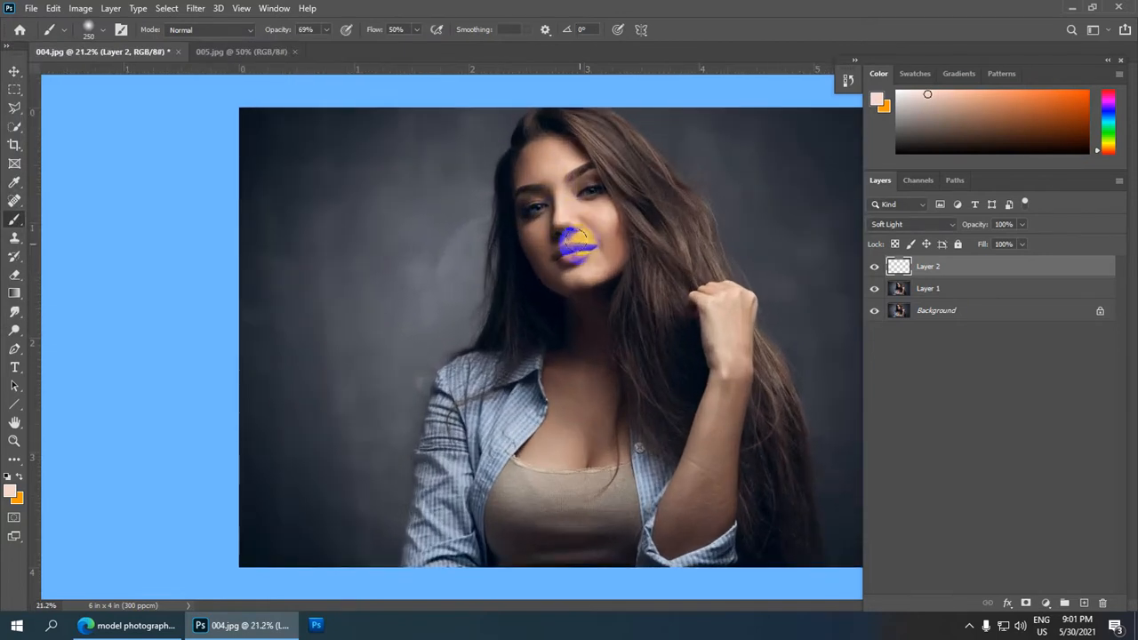
scroll(573, 238, up, 1)
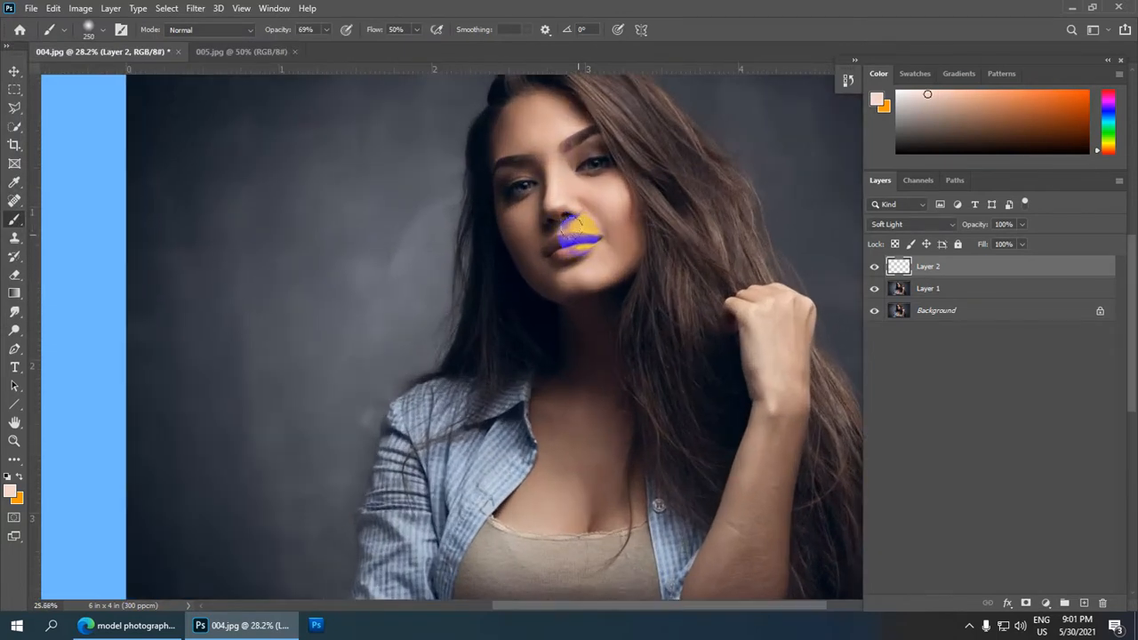
scroll(573, 227, down, 1)
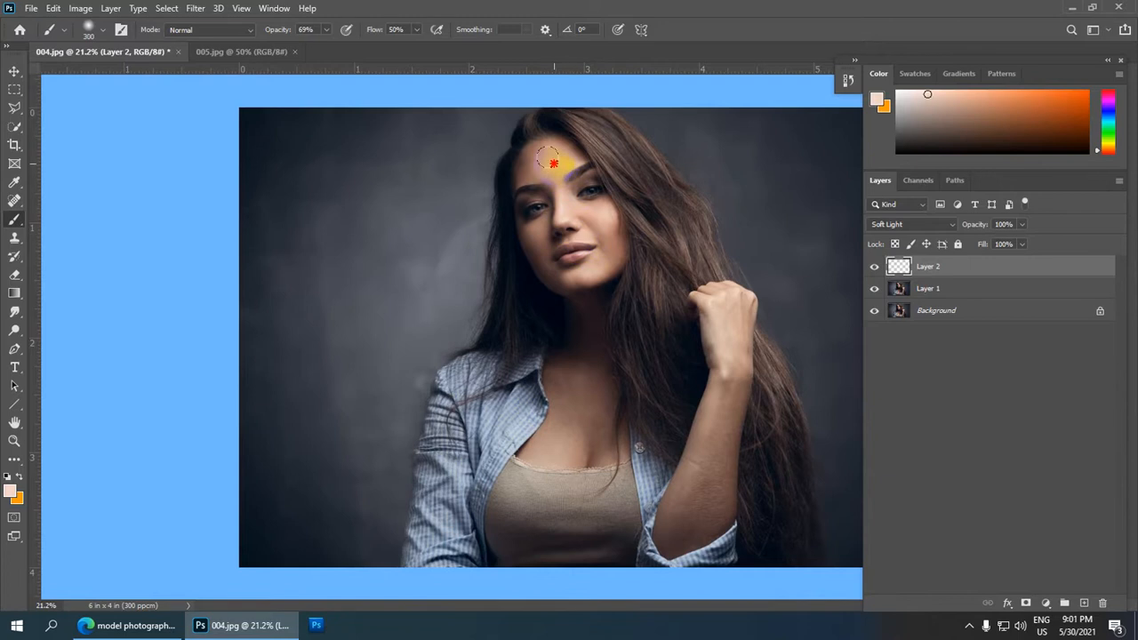
drag(546, 158, 547, 161)
scroll(545, 169, up, 1)
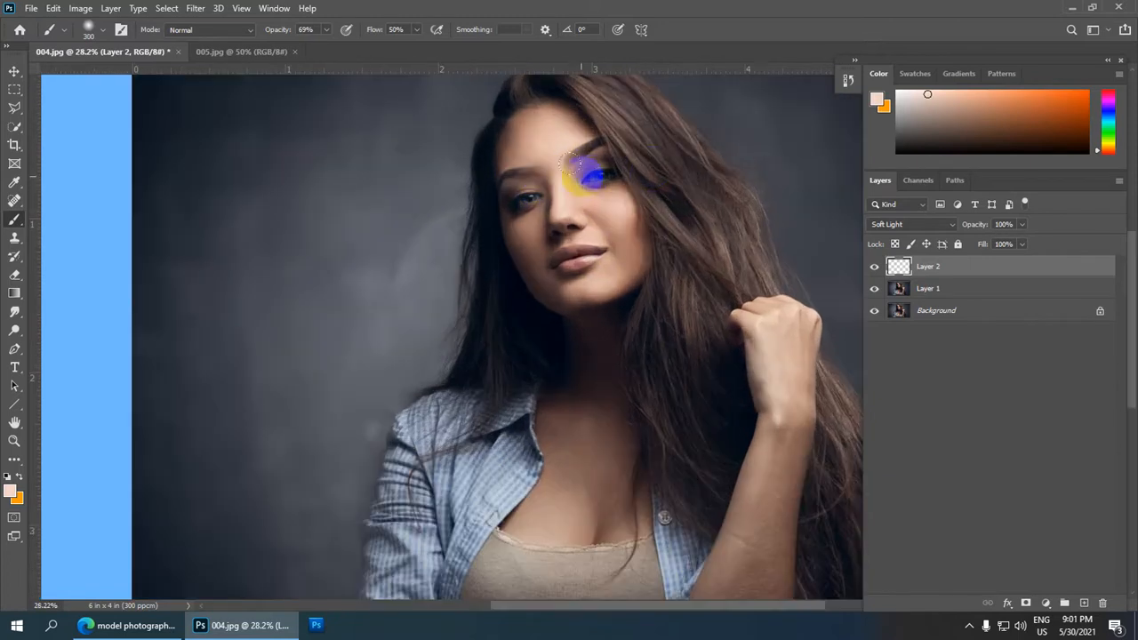
drag(645, 170, 639, 187)
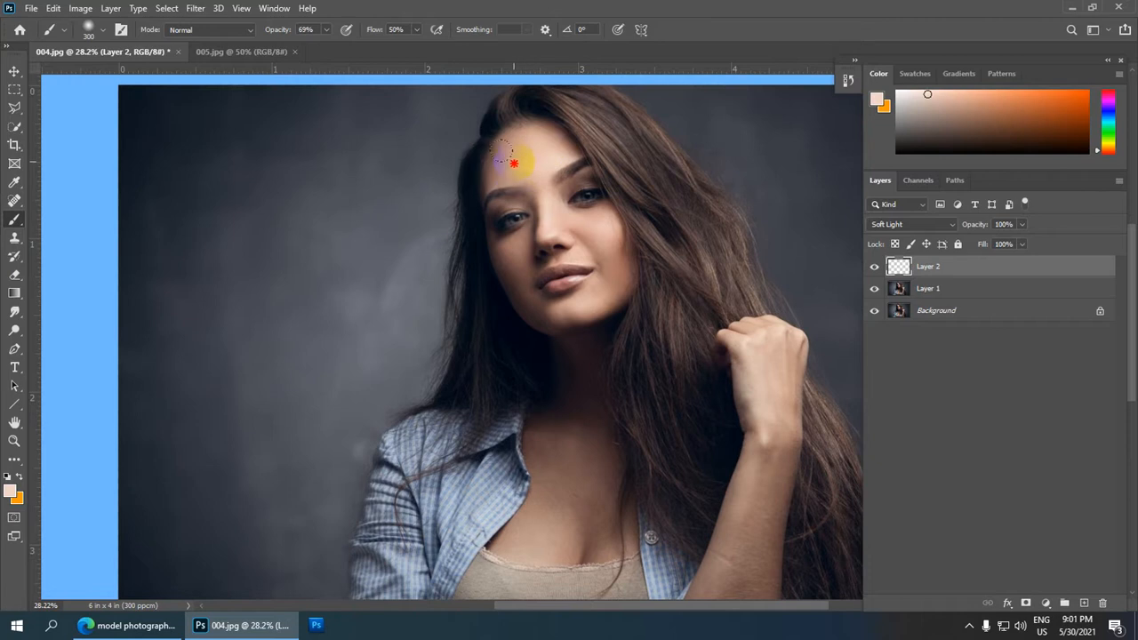
mouse_move(530, 218)
mouse_down()
mouse_move(524, 227)
mouse_move(515, 201)
mouse_move(515, 267)
mouse_move(559, 306)
mouse_move(578, 224)
mouse_move(541, 152)
mouse_move(612, 246)
mouse_move(587, 293)
mouse_move(555, 203)
mouse_move(551, 251)
mouse_move(518, 232)
mouse_up()
scroll(551, 252, up, 1)
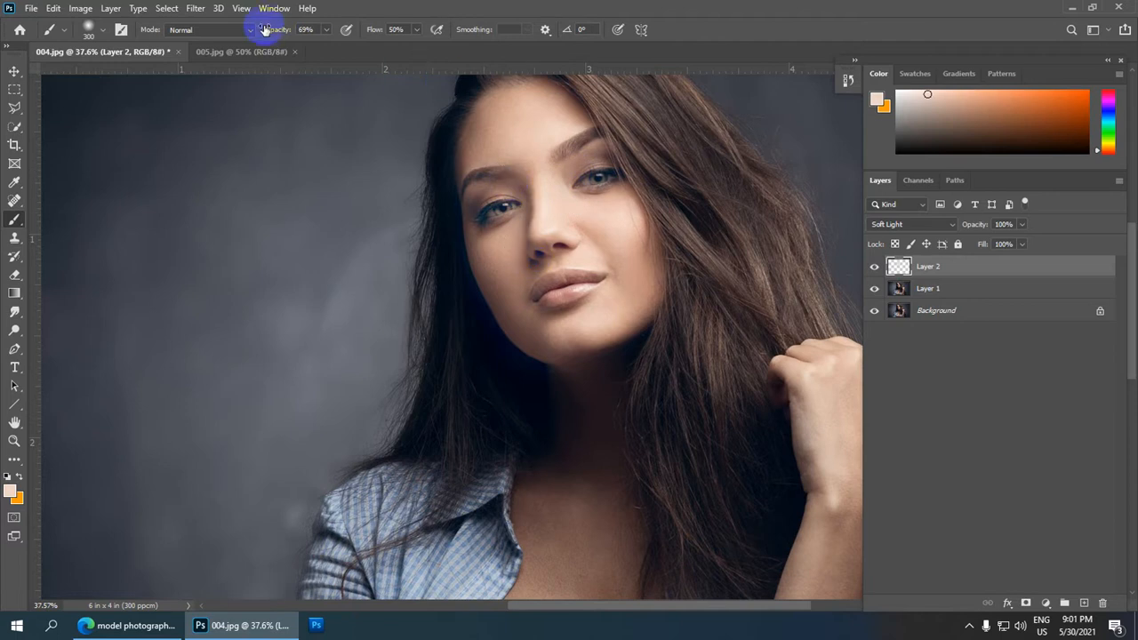
Step: Raise the brush opacity to 80% and paint over the face again, from the eye area to the lips and forehead
click(313, 33)
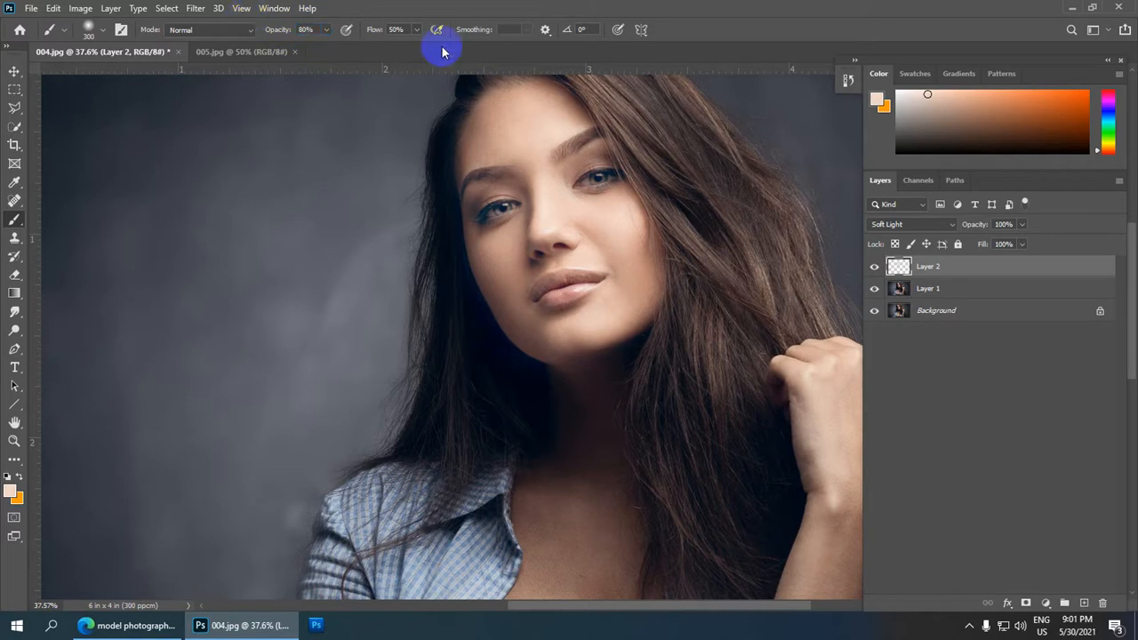
click(519, 235)
click(513, 191)
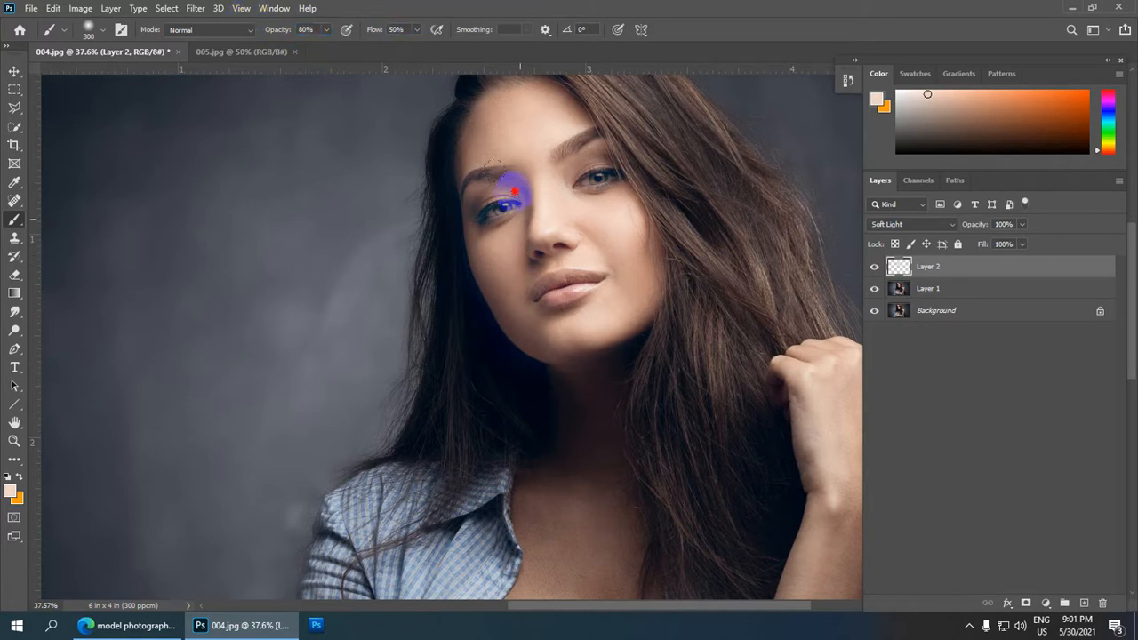
drag(571, 289, 530, 147)
Step: Reduce the brush size to 200 and paint the skin tone over the woman's neck and upper chest
scroll(526, 246, down, 2)
key(bracketleft)
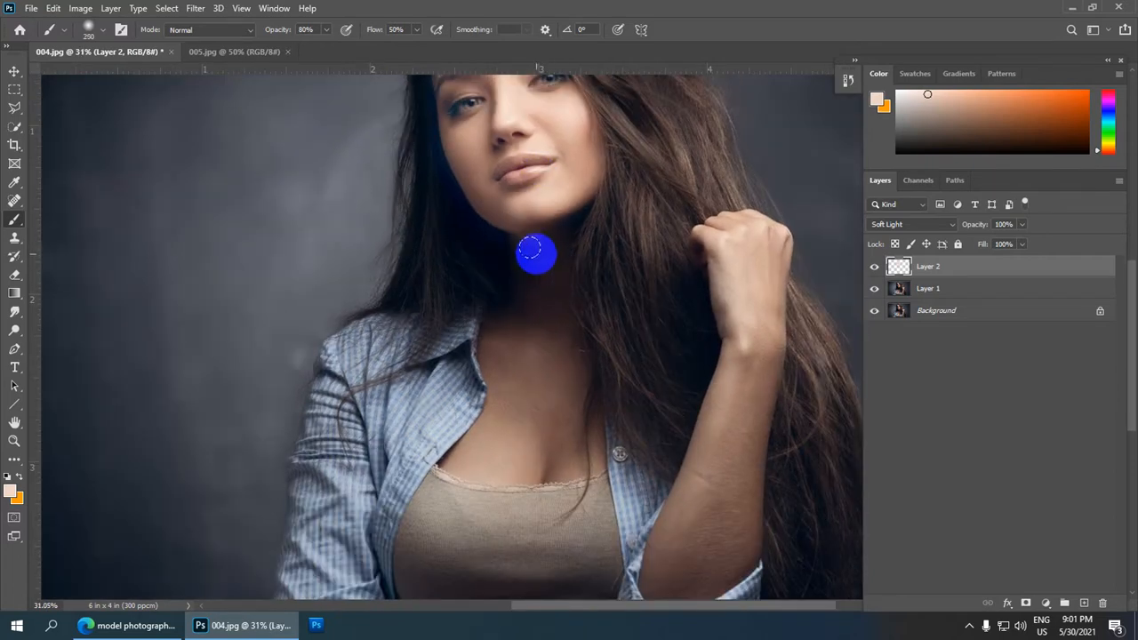
mouse_move(533, 246)
mouse_down()
mouse_move(539, 277)
mouse_move(550, 233)
mouse_move(534, 311)
mouse_move(532, 294)
mouse_move(498, 339)
mouse_move(500, 425)
mouse_move(525, 359)
mouse_move(528, 433)
mouse_move(556, 335)
mouse_move(546, 358)
mouse_move(545, 286)
mouse_move(541, 427)
mouse_move(564, 457)
mouse_move(578, 450)
mouse_move(447, 459)
mouse_move(493, 411)
mouse_move(509, 476)
mouse_move(591, 466)
mouse_up()
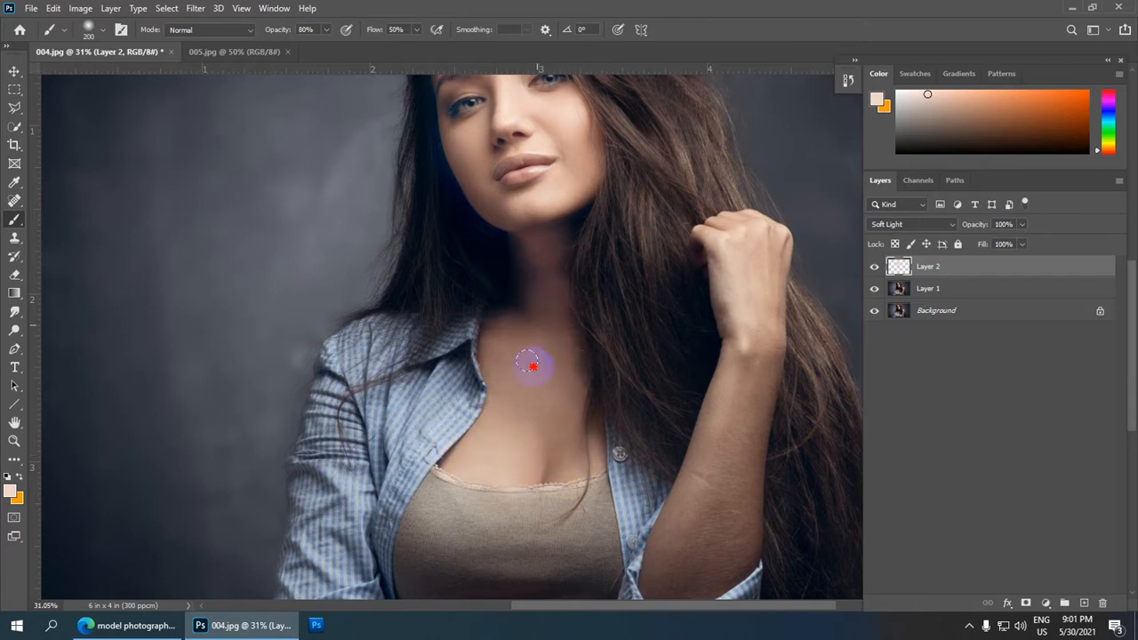
mouse_move(534, 366)
mouse_down()
mouse_move(529, 325)
mouse_move(516, 372)
mouse_up()
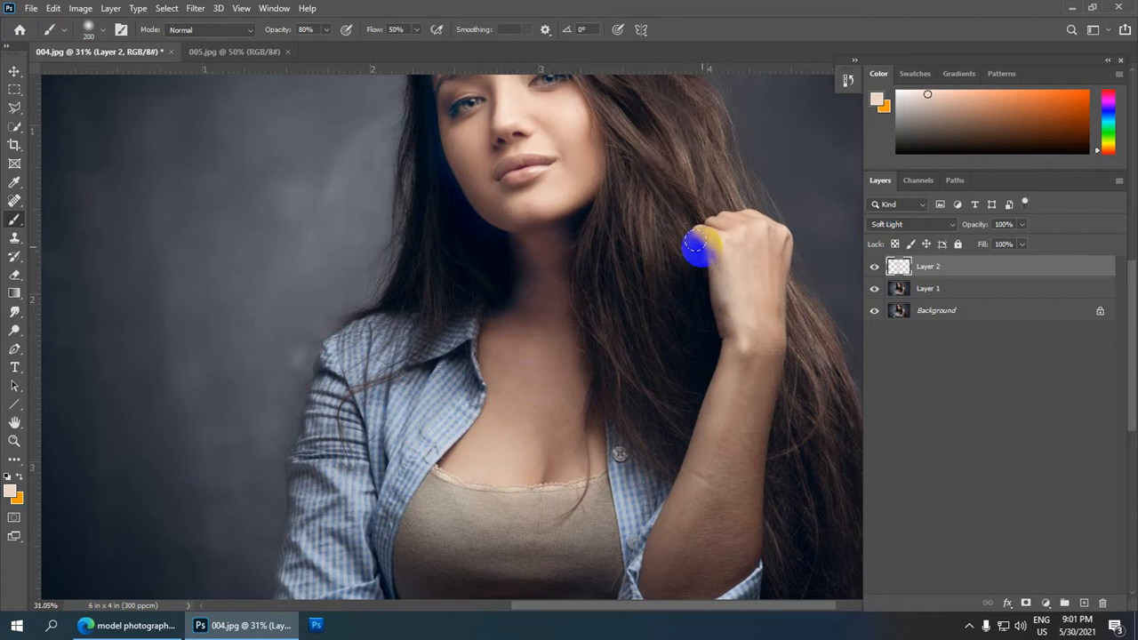
Step: Brush the light skin tone over the woman's raised hand, wrist and forearm on the Soft Light layer
mouse_move(731, 240)
mouse_down()
mouse_move(749, 234)
mouse_move(752, 277)
mouse_up()
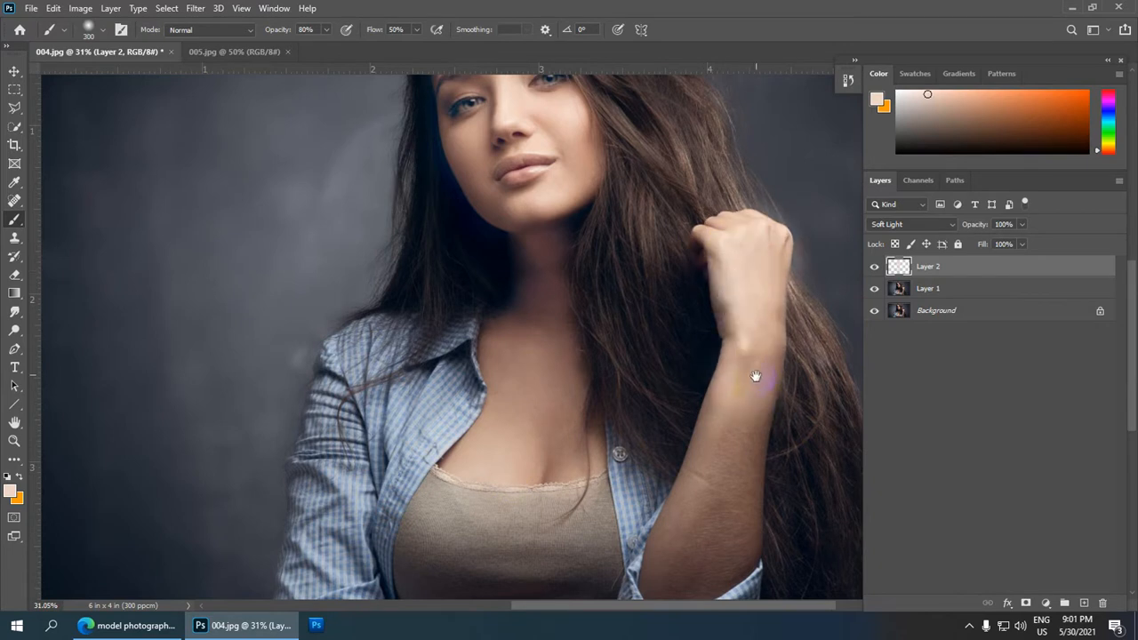
mouse_move(755, 377)
mouse_down()
mouse_move(711, 198)
mouse_move(660, 411)
mouse_move(629, 432)
mouse_move(649, 372)
mouse_move(614, 408)
mouse_move(616, 437)
mouse_move(688, 328)
mouse_move(690, 361)
mouse_move(697, 224)
mouse_up()
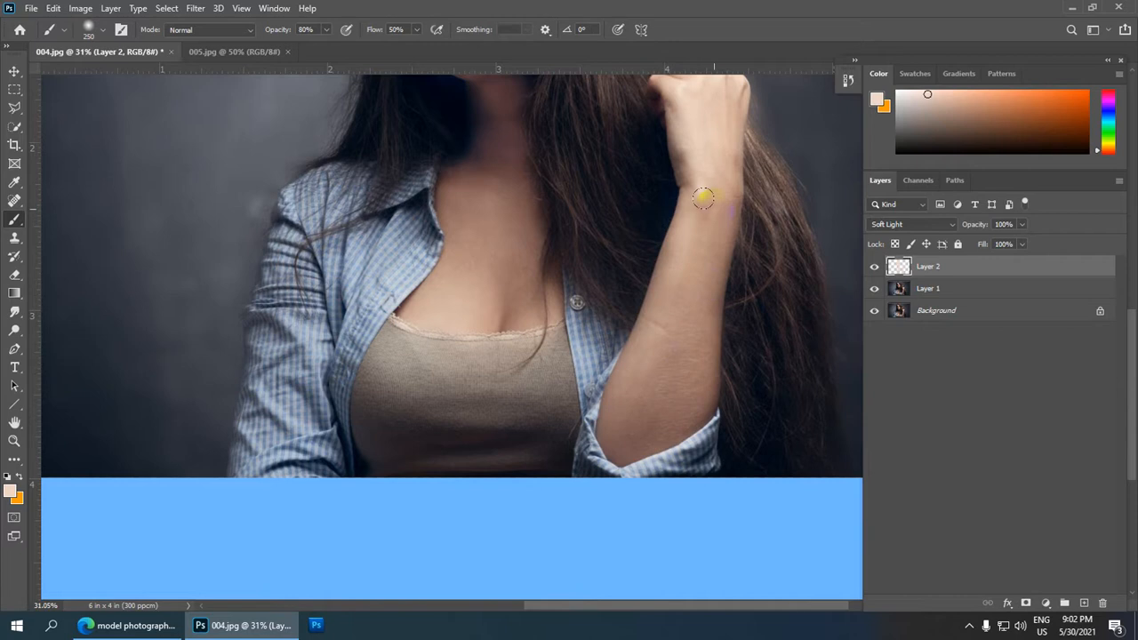
scroll(679, 270, down, 5)
scroll(679, 270, down, 1)
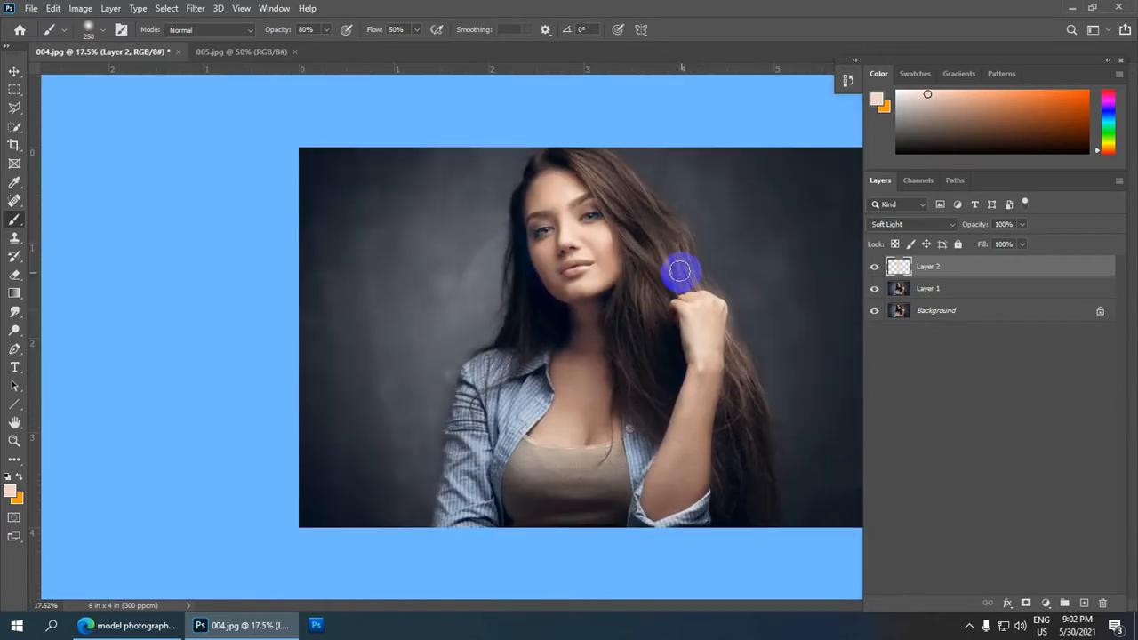
scroll(680, 307, up, 3)
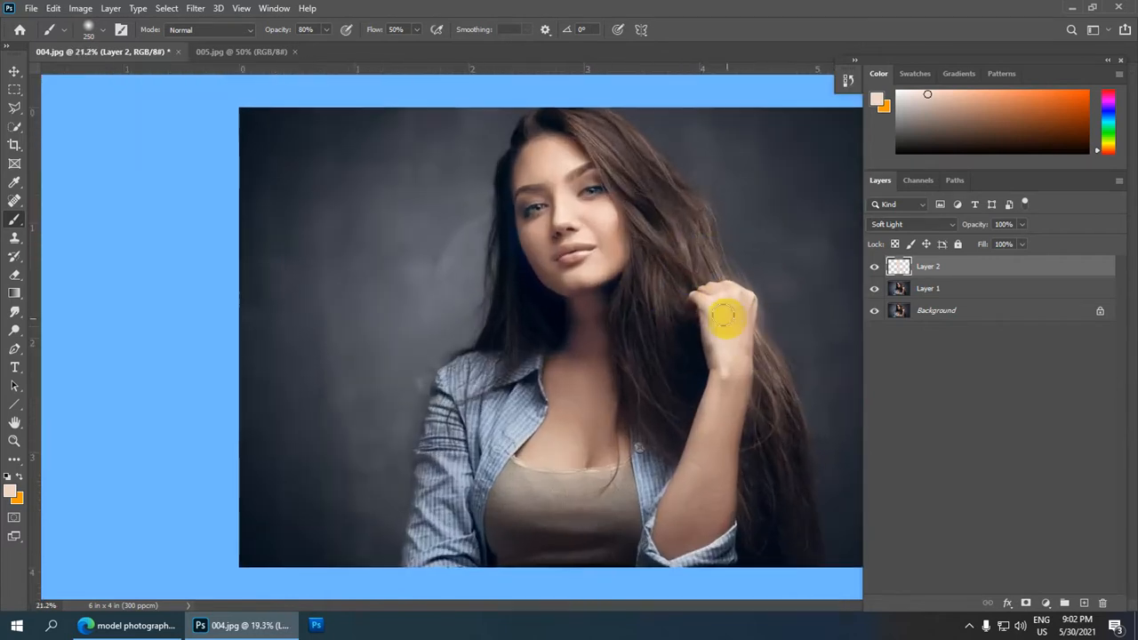
scroll(738, 329, down, 3)
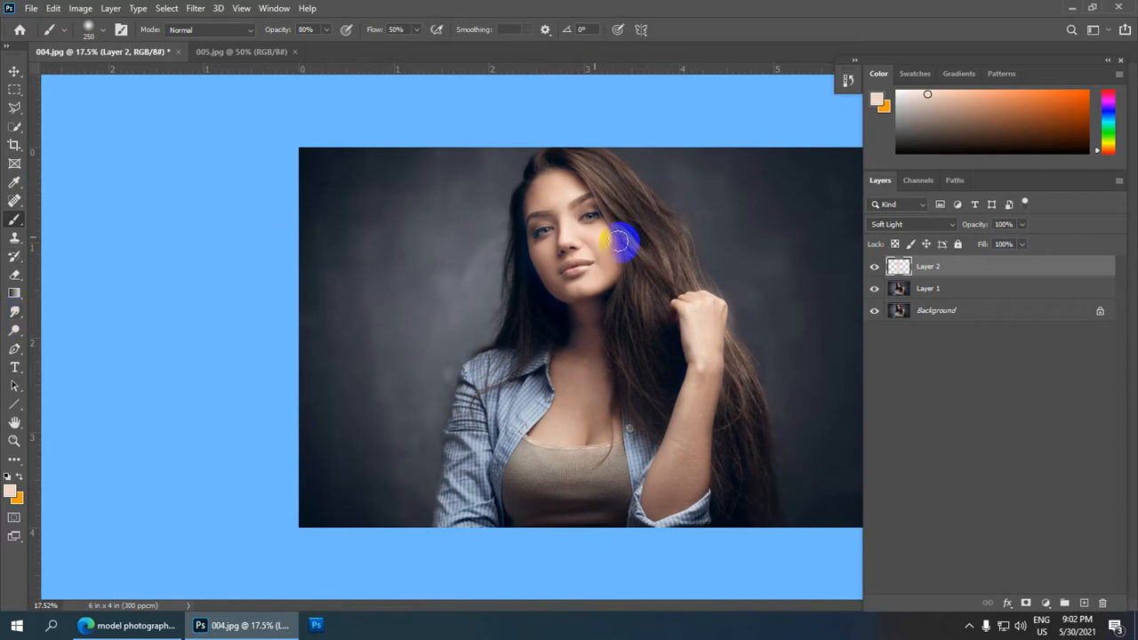
Step: Erase the skin tone from the woman's eyebrow with the Eraser tool at size 40 and 20% opacity
right_click(19, 278)
click(94, 269)
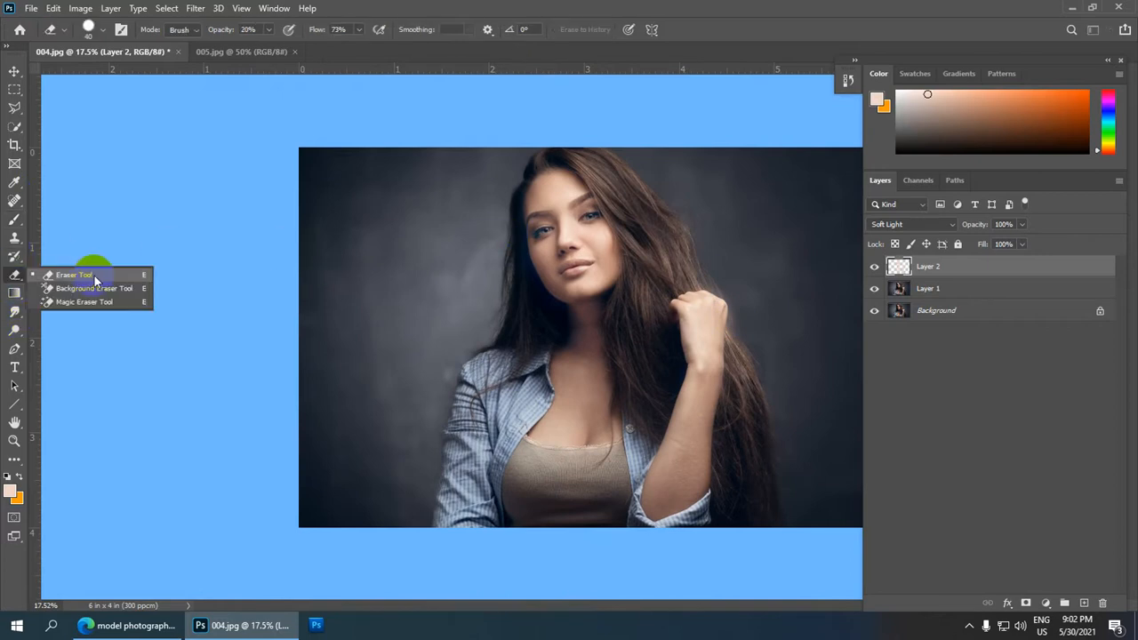
scroll(615, 223, up, 1)
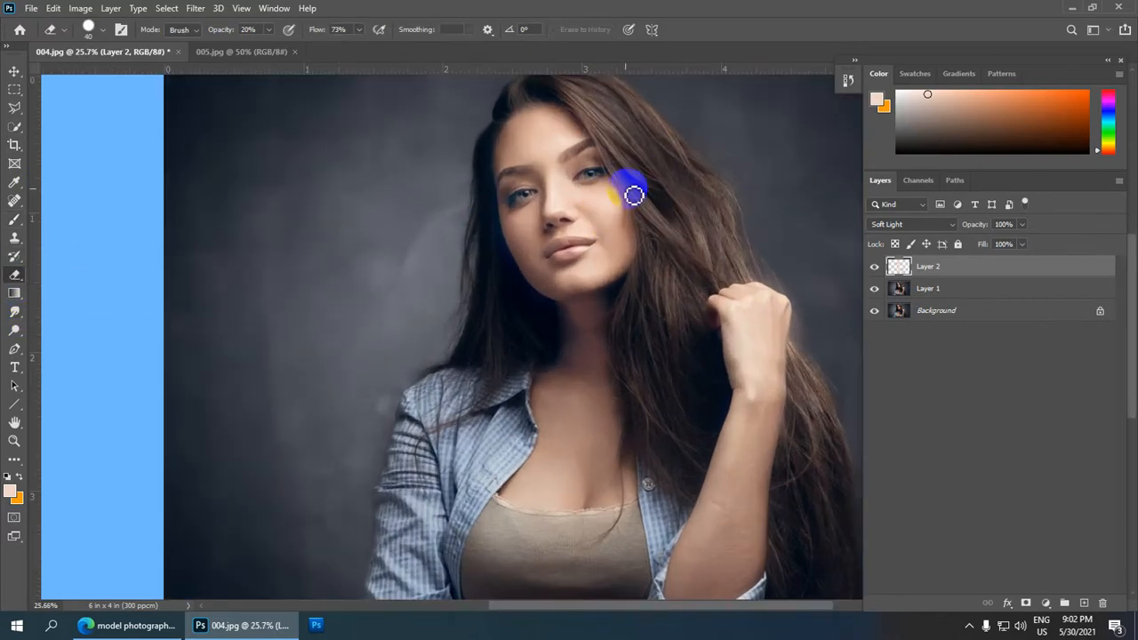
scroll(633, 190, up, 1)
scroll(522, 243, up, 1)
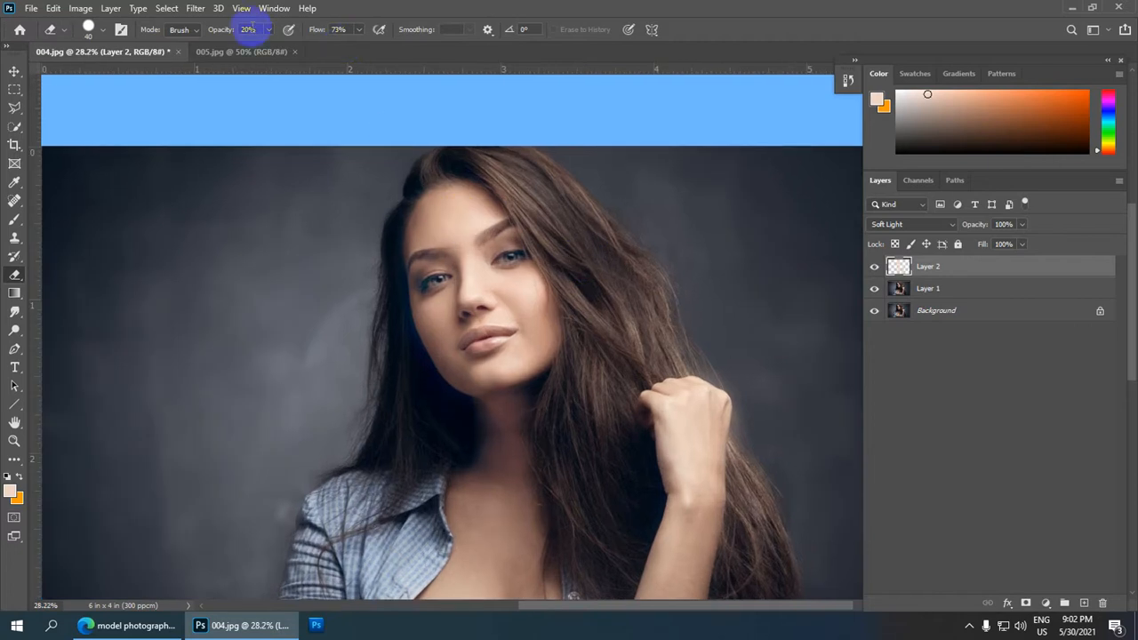
scroll(528, 287, up, 6)
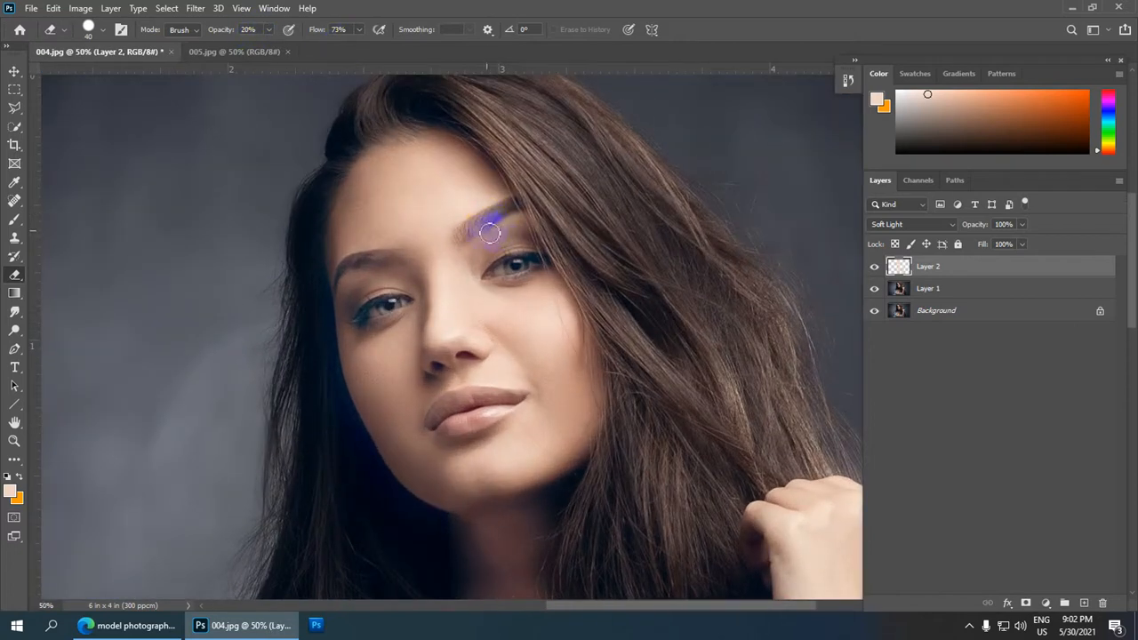
scroll(490, 233, up, 1)
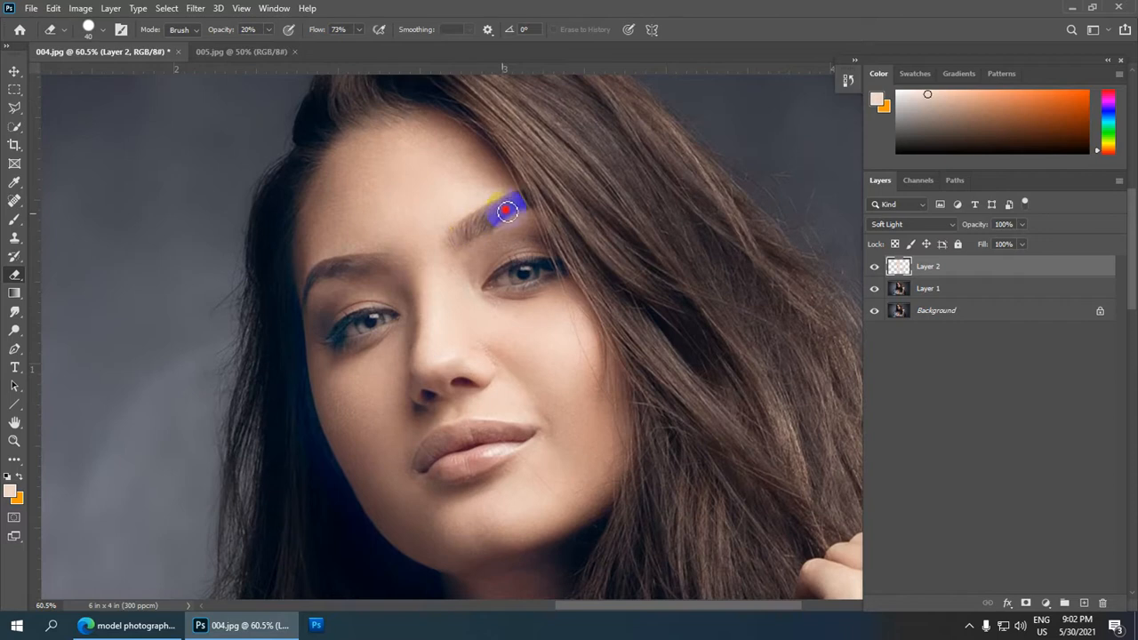
mouse_move(507, 211)
mouse_down()
mouse_move(465, 231)
mouse_move(526, 194)
mouse_move(469, 231)
mouse_move(526, 196)
mouse_move(516, 221)
mouse_up()
Step: Erase the painted skin tone from the woman's eyes on Layer 2
mouse_move(421, 254)
mouse_down()
mouse_move(462, 238)
mouse_move(382, 238)
mouse_move(364, 246)
mouse_move(416, 252)
mouse_move(361, 261)
mouse_move(371, 252)
mouse_move(348, 273)
mouse_move(383, 246)
mouse_move(416, 245)
mouse_move(526, 293)
mouse_move(541, 217)
mouse_move(405, 226)
mouse_move(378, 241)
mouse_move(404, 216)
mouse_move(370, 230)
mouse_move(392, 210)
mouse_move(432, 227)
mouse_move(413, 209)
mouse_move(389, 214)
mouse_move(421, 221)
mouse_move(423, 234)
mouse_move(380, 259)
mouse_move(344, 249)
mouse_move(374, 234)
mouse_move(353, 237)
mouse_move(368, 220)
mouse_move(363, 237)
mouse_move(432, 223)
mouse_up()
scroll(483, 272, up, 4)
scroll(414, 247, down, 2)
scroll(551, 208, up, 1)
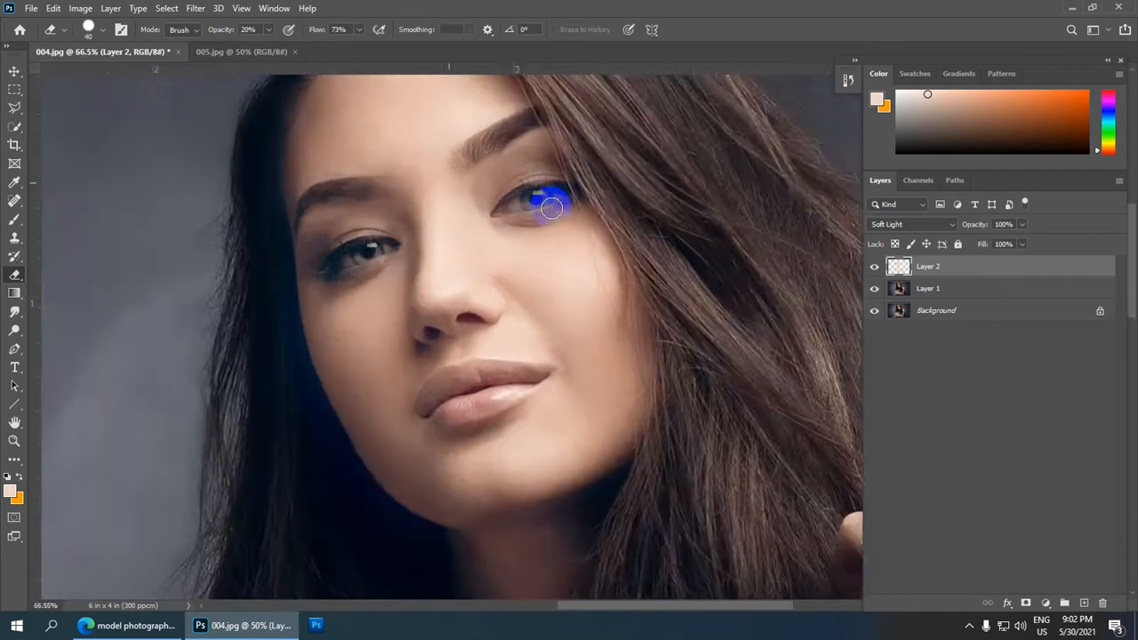
scroll(551, 208, up, 1)
mouse_move(538, 192)
mouse_down()
mouse_move(487, 206)
mouse_move(564, 191)
mouse_move(537, 180)
mouse_move(503, 194)
mouse_move(527, 166)
mouse_move(559, 177)
mouse_move(508, 183)
mouse_move(494, 214)
mouse_move(554, 209)
mouse_move(526, 214)
mouse_move(579, 183)
mouse_move(508, 200)
mouse_up()
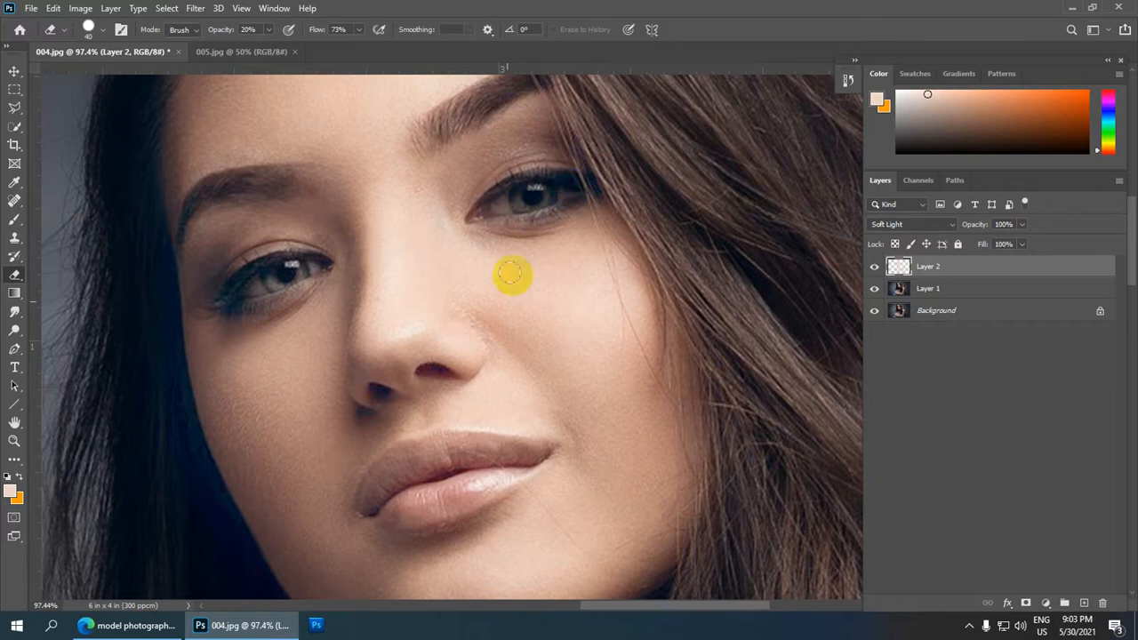
Step: Erase the painted skin tone from the woman's lips on Layer 2
drag(584, 394, 588, 240)
scroll(499, 284, up, 2)
mouse_move(496, 303)
mouse_down()
mouse_move(415, 291)
mouse_move(407, 311)
mouse_move(410, 295)
mouse_move(383, 306)
mouse_move(356, 347)
mouse_move(379, 300)
mouse_move(399, 303)
mouse_move(398, 322)
mouse_move(368, 310)
mouse_move(350, 354)
mouse_move(359, 310)
mouse_move(353, 325)
mouse_move(419, 301)
mouse_move(470, 301)
mouse_move(437, 287)
mouse_move(538, 295)
mouse_move(422, 361)
mouse_move(373, 365)
mouse_move(465, 319)
mouse_move(380, 340)
mouse_move(507, 322)
mouse_move(447, 358)
mouse_move(526, 315)
mouse_move(397, 324)
mouse_move(407, 304)
mouse_move(372, 314)
mouse_move(353, 360)
mouse_move(379, 314)
mouse_move(487, 300)
mouse_up()
scroll(526, 173, down, 5)
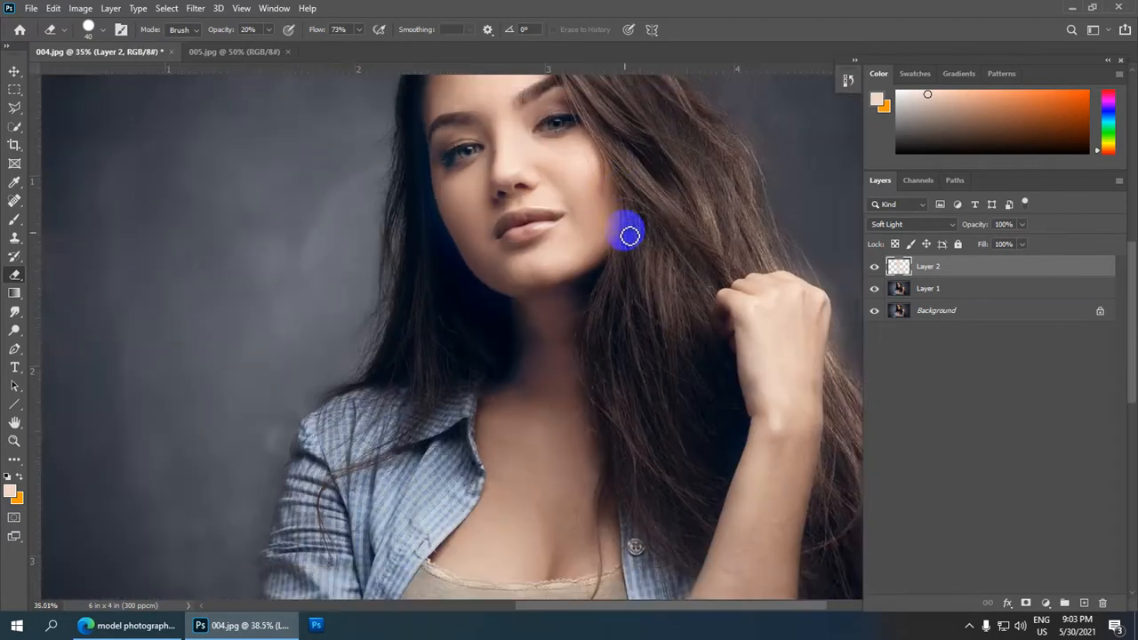
Step: Compare the portrait with and without the skin whitening by toggling the visibility of Layer 2
scroll(645, 229, up, 2)
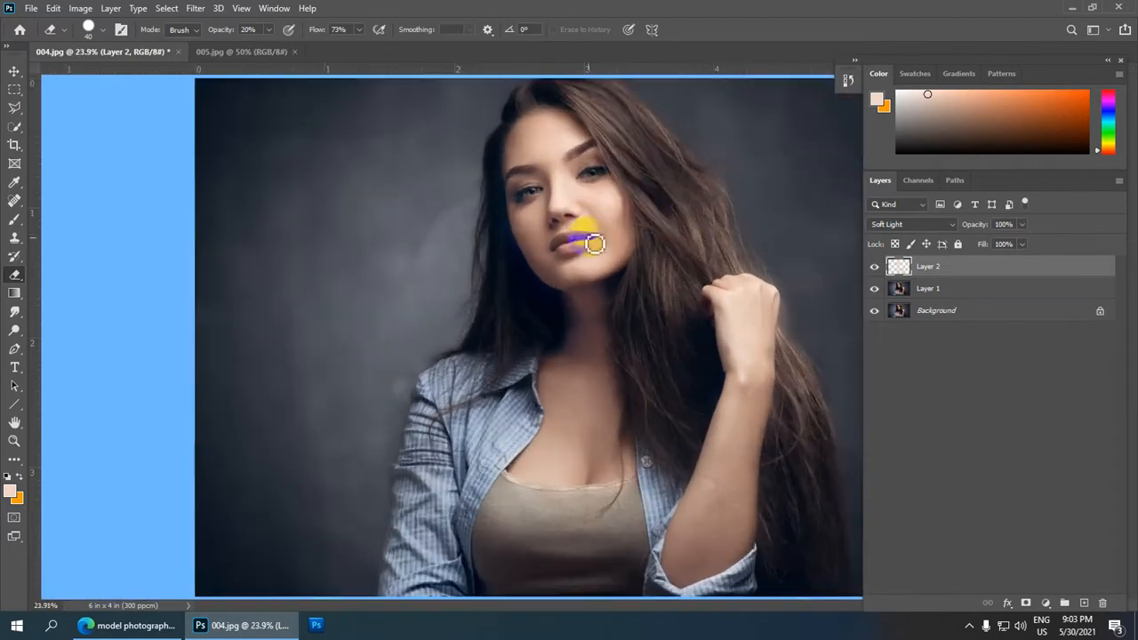
click(872, 267)
click(873, 267)
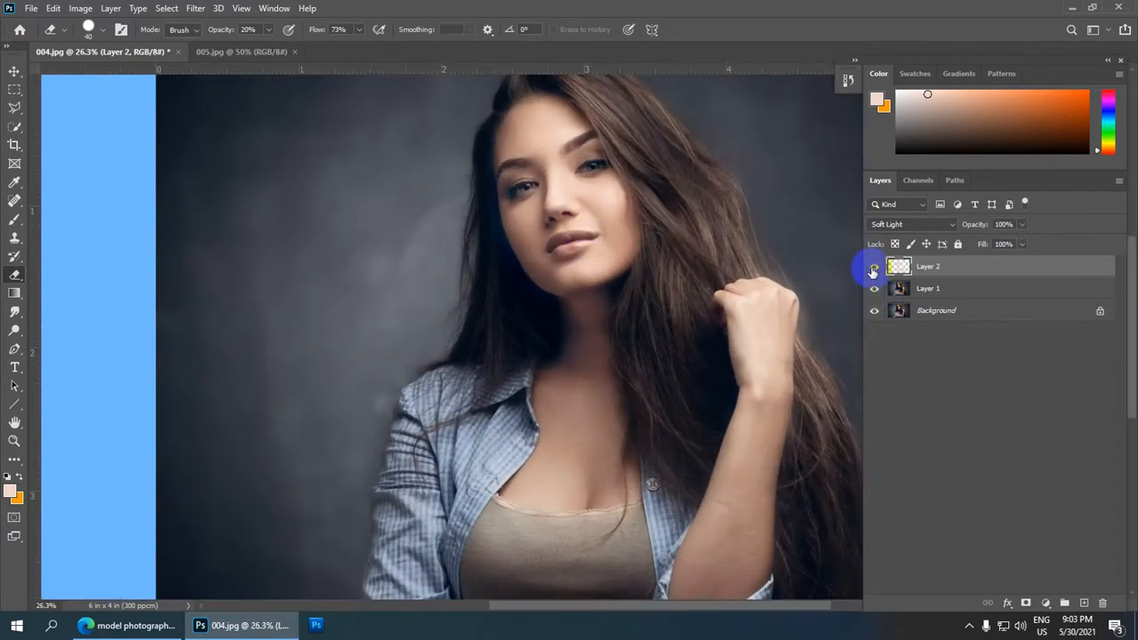
click(873, 268)
click(873, 267)
click(872, 267)
click(873, 267)
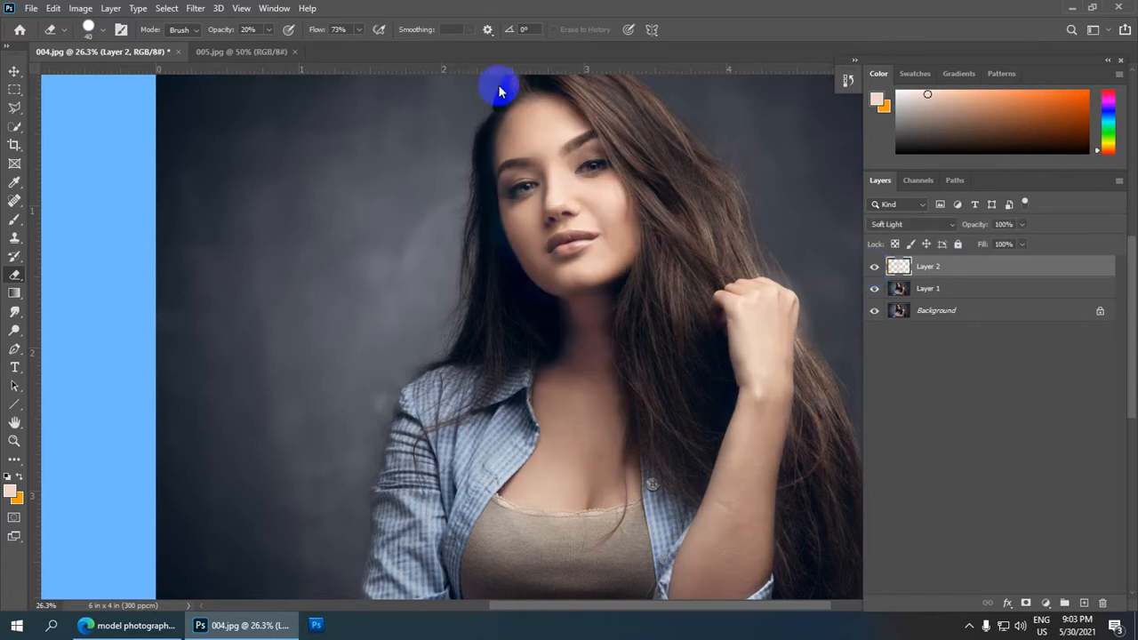
Step: Switch to 005.jpg and crop it to 4 in wide by 6 in high at a resolution of 300
click(246, 53)
drag(667, 297, 640, 318)
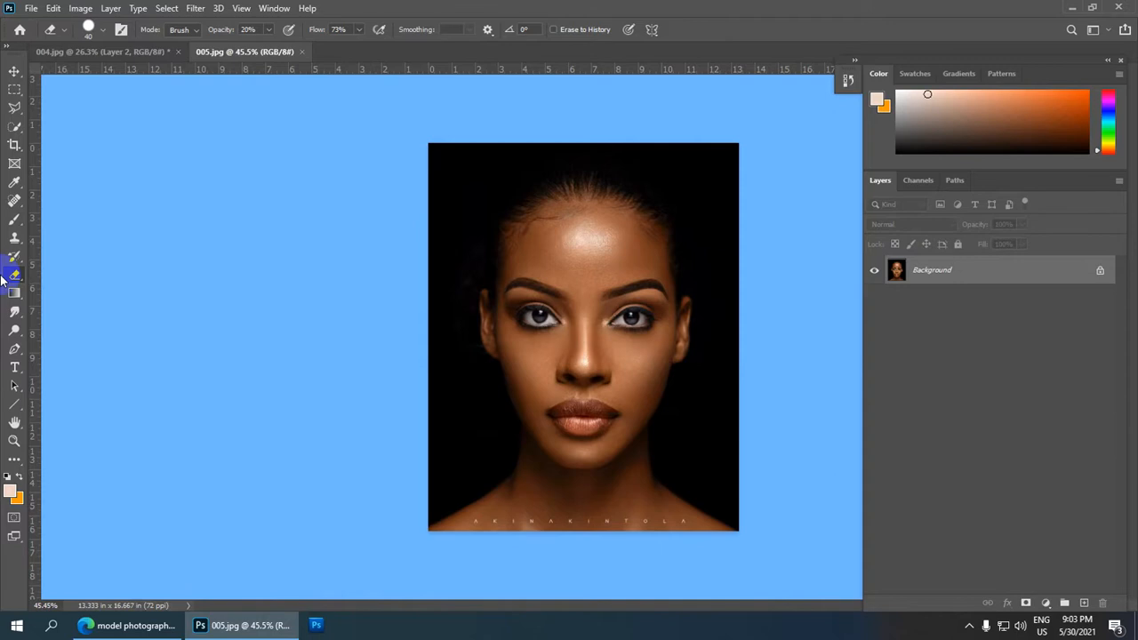
key(c)
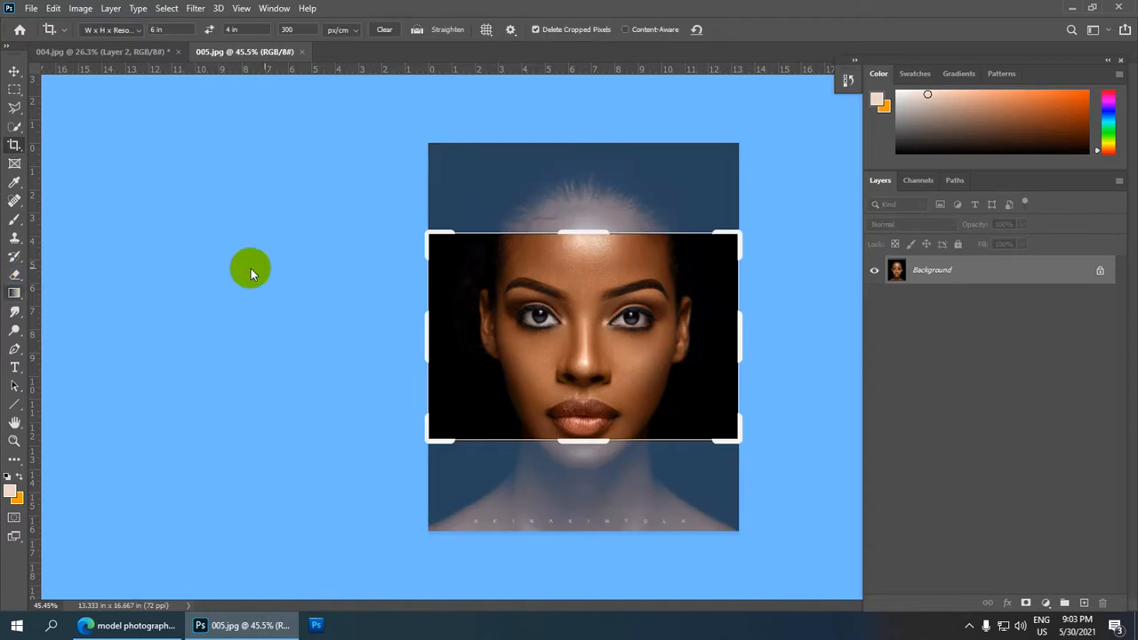
click(184, 32)
text(4)
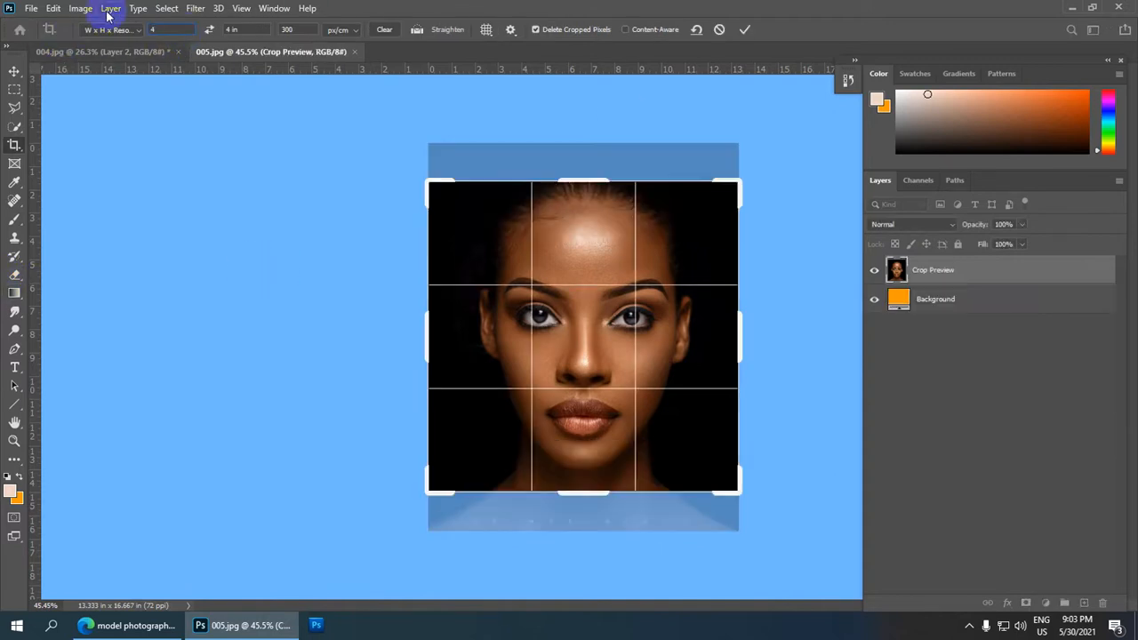
click(262, 30)
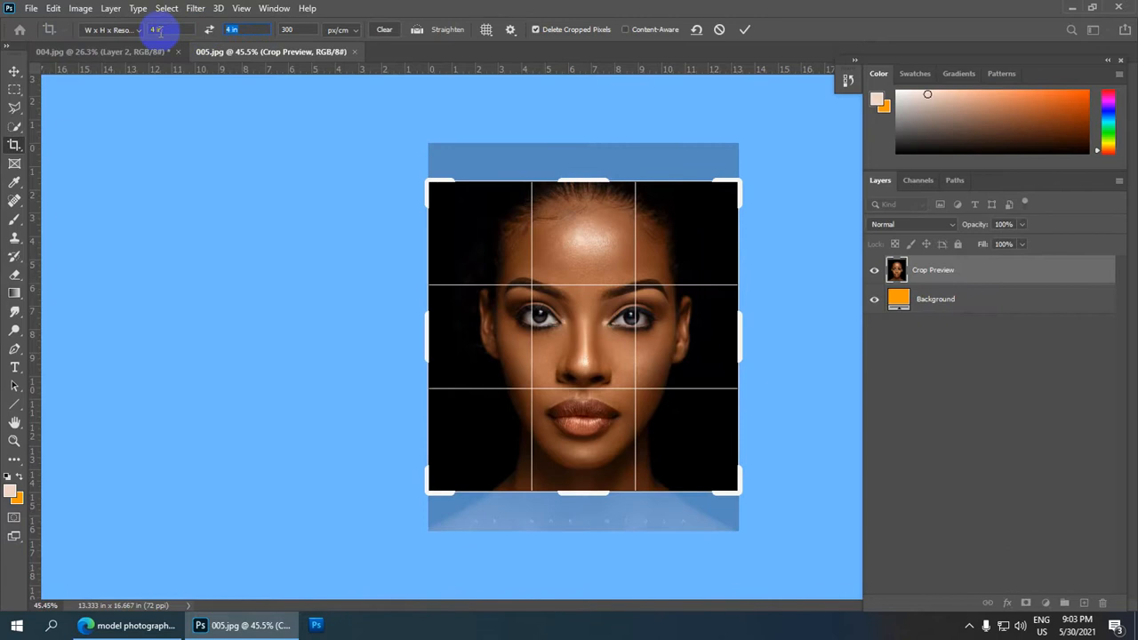
text(6)
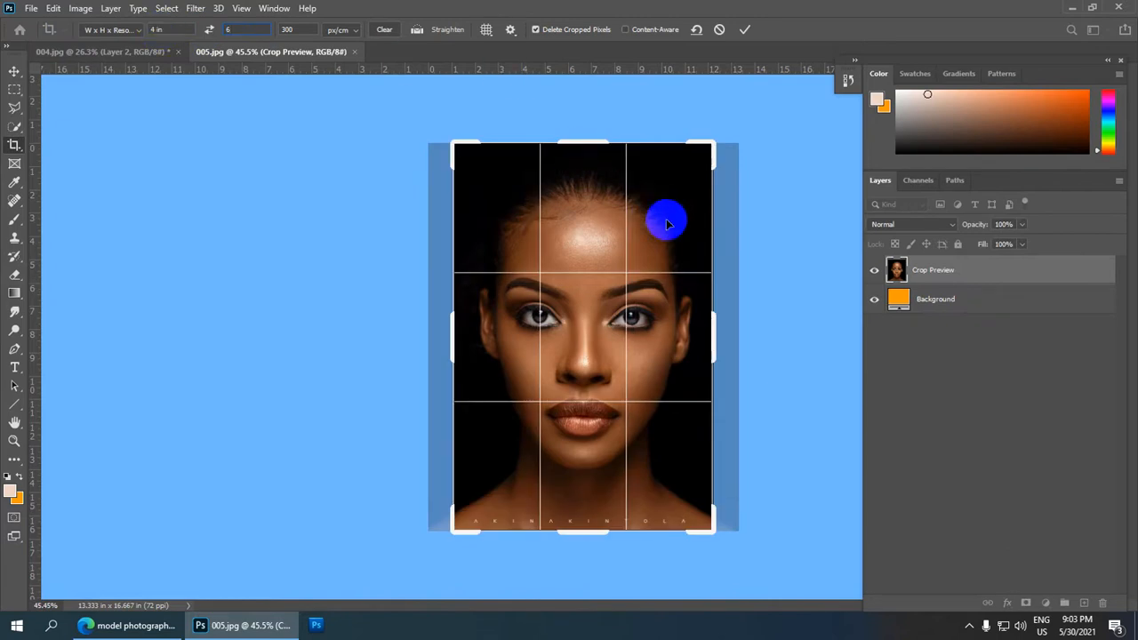
click(743, 31)
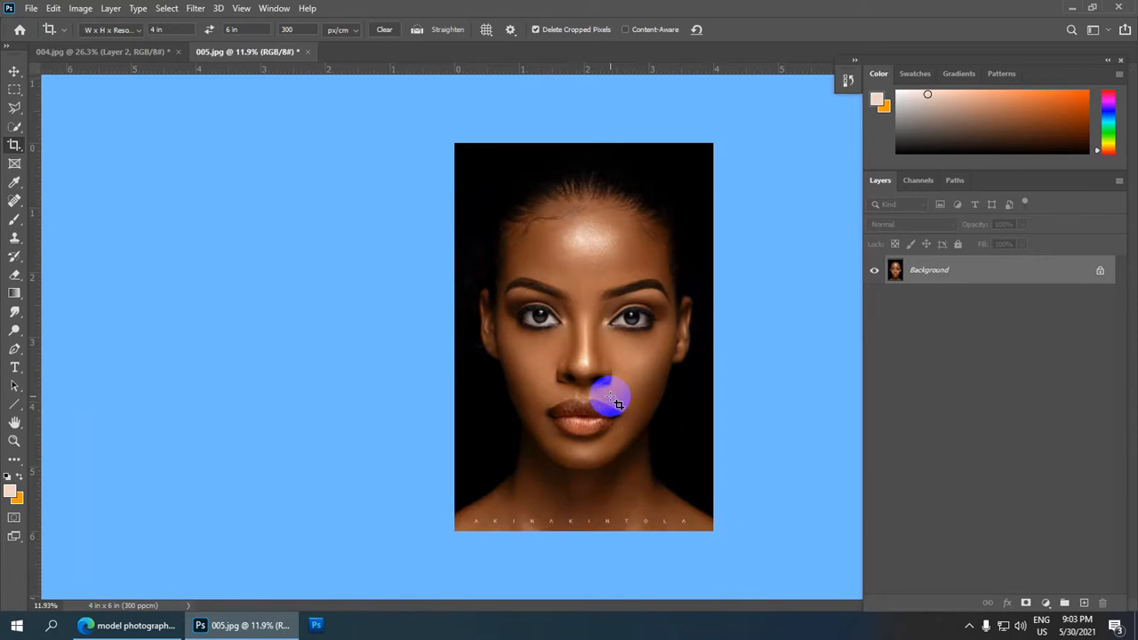
Step: Duplicate the Background layer, add an empty layer above the copy and set its blend mode to Soft Light
key(ctrl+j)
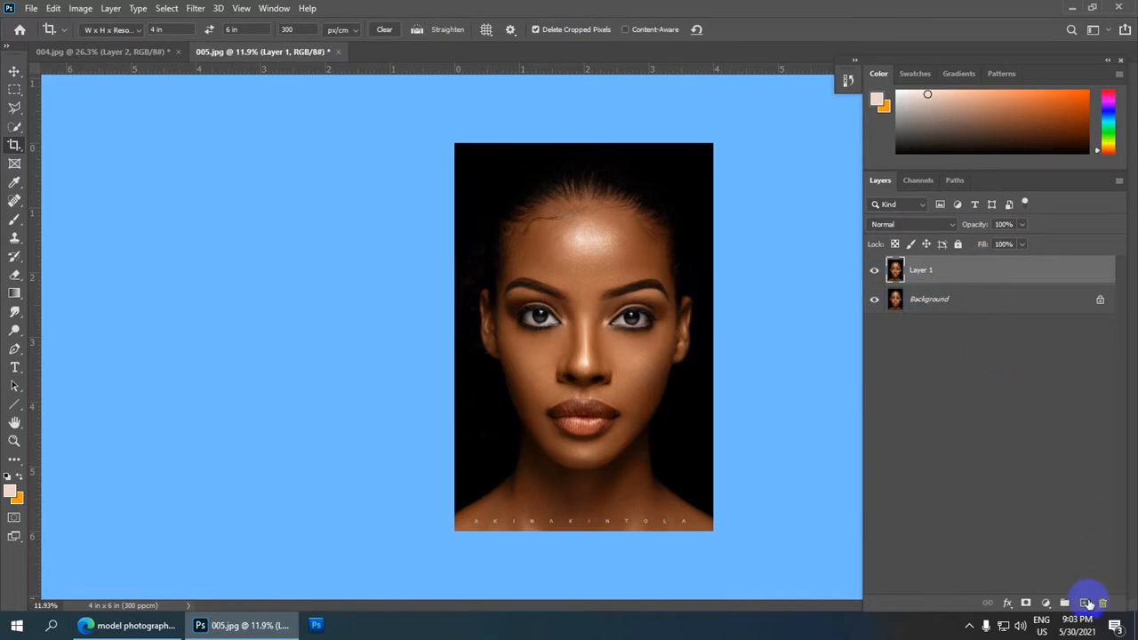
click(957, 227)
click(965, 402)
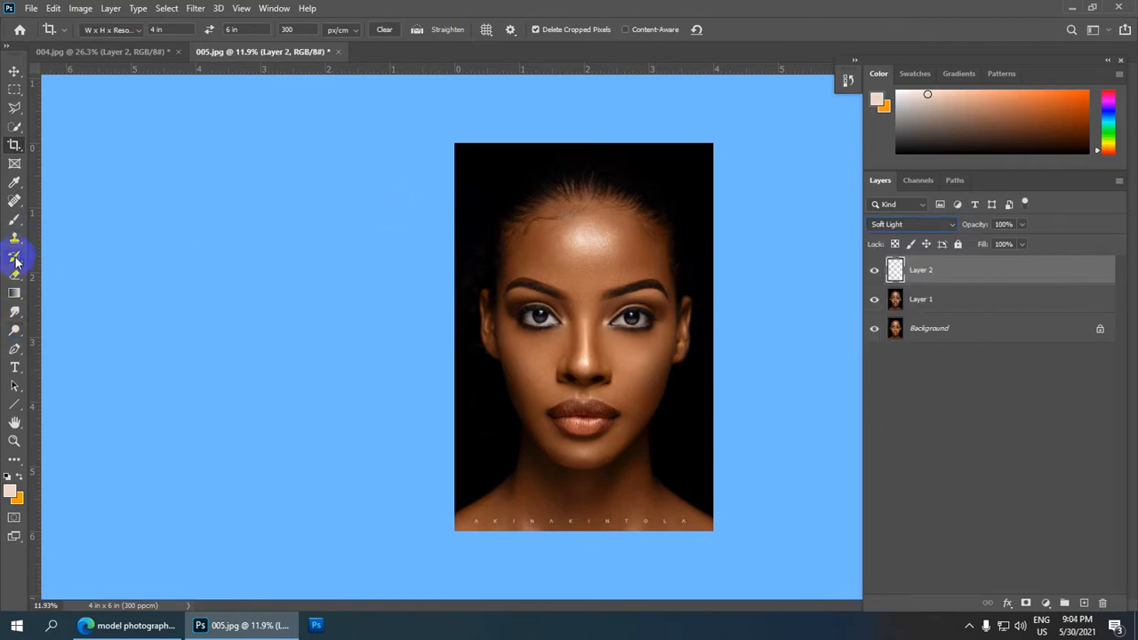
Step: Choose the Brush tool and set the foreground colour to the very light skin tone #fcebe2
click(14, 222)
right_click(14, 222)
click(71, 221)
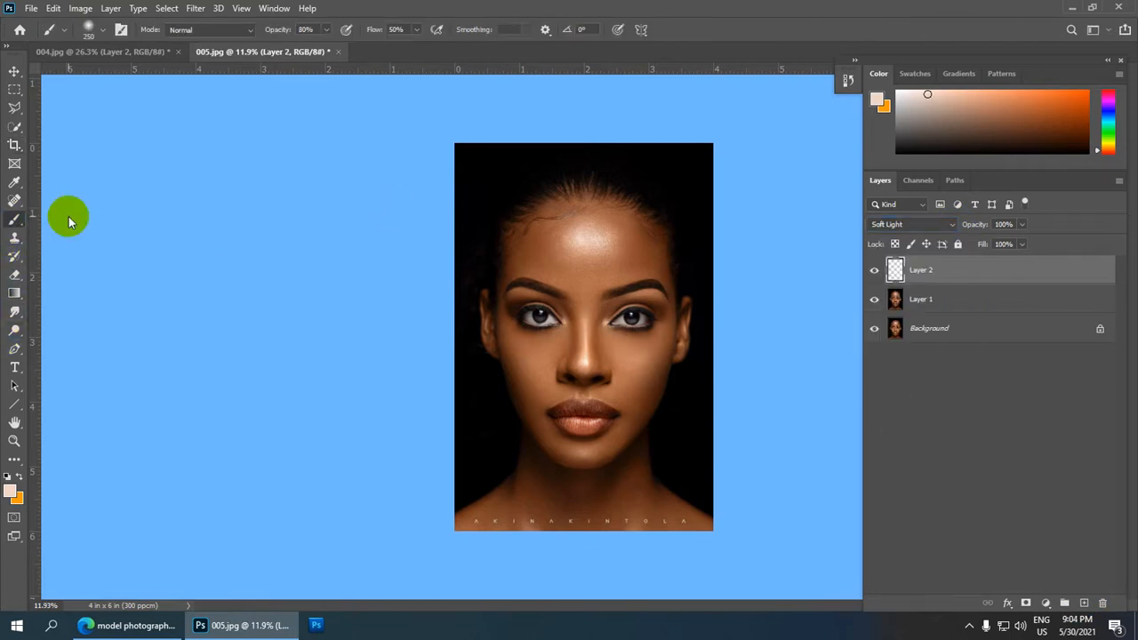
click(20, 478)
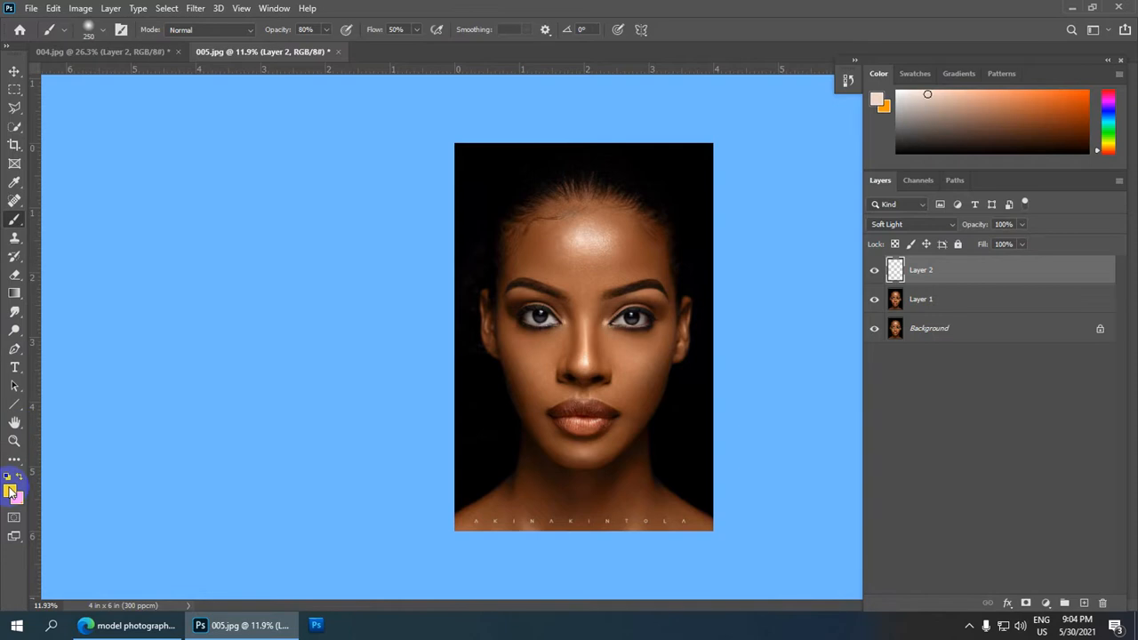
click(11, 490)
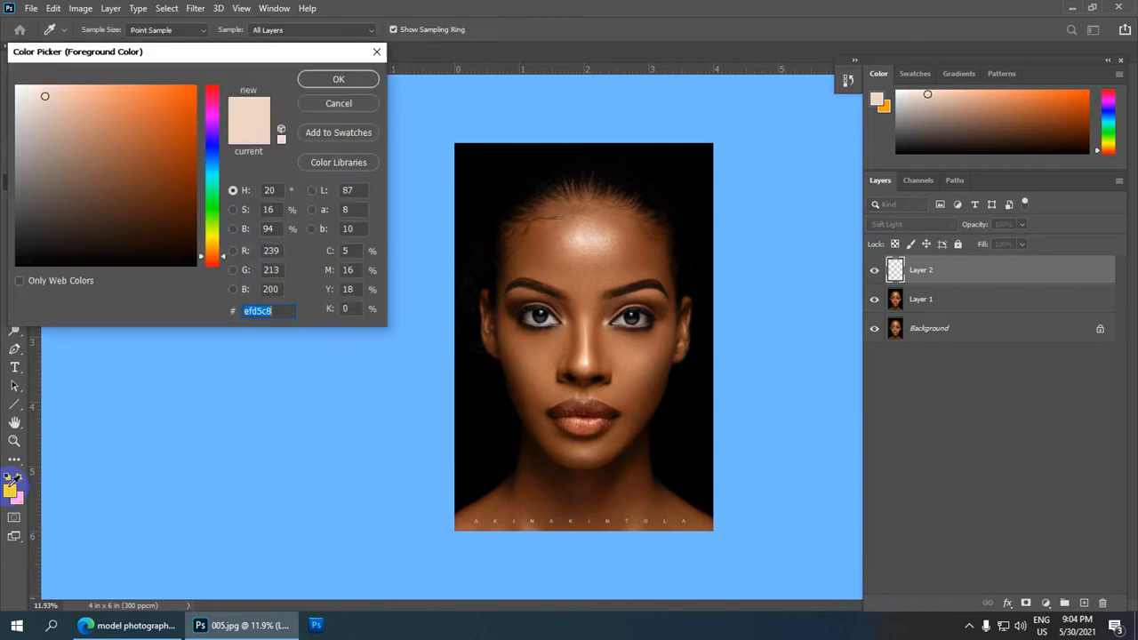
click(567, 240)
drag(68, 115, 39, 93)
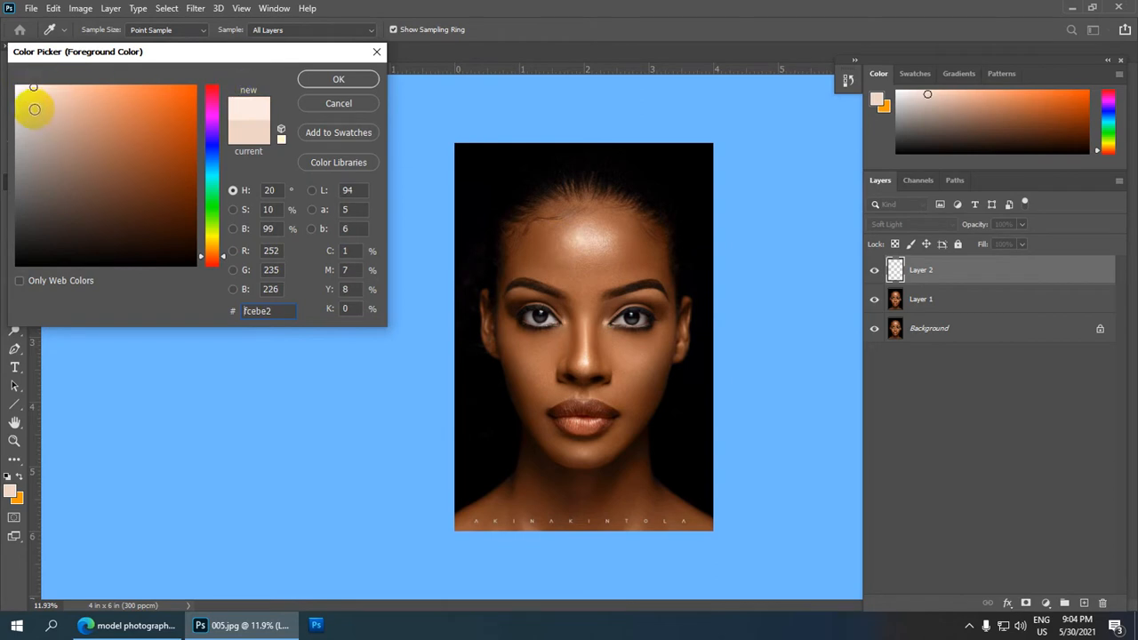
click(338, 79)
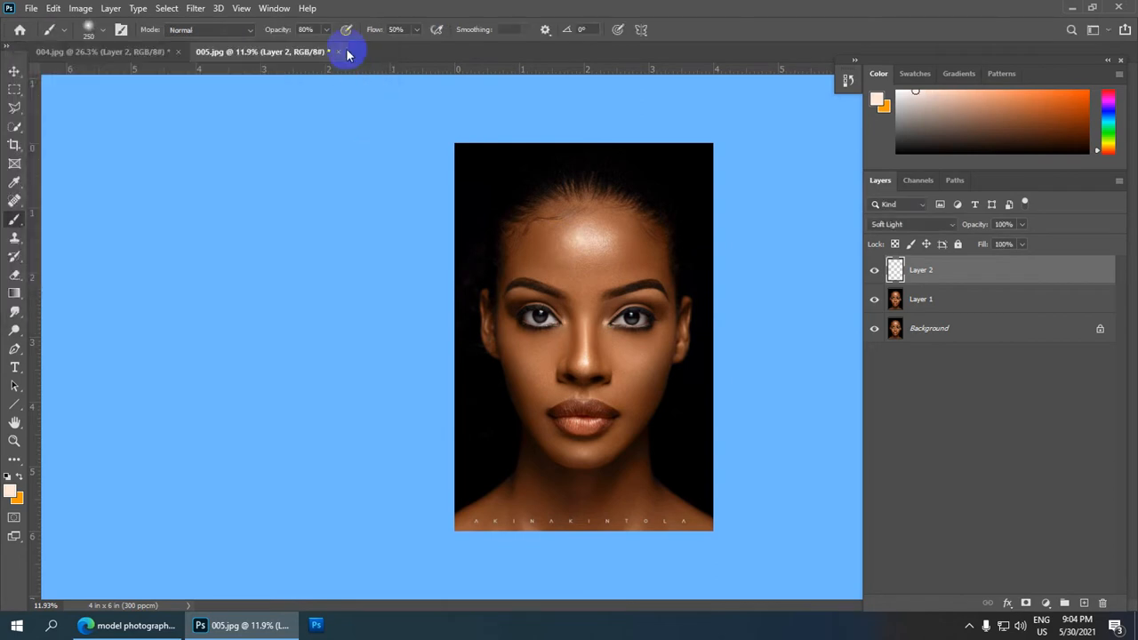
Step: Enlarge the brush to size 500 and paint the light skin tone over the woman's forehead at 80% opacity
key(ctrl+plus)
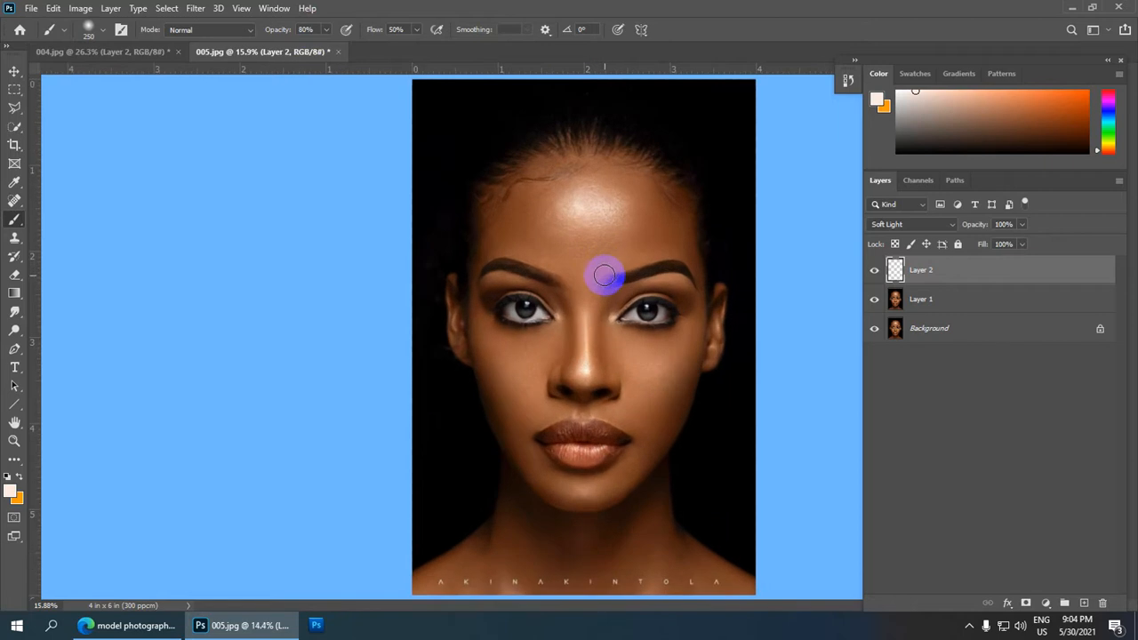
key(bracketright)
key(bracketright)
key(bracketright)
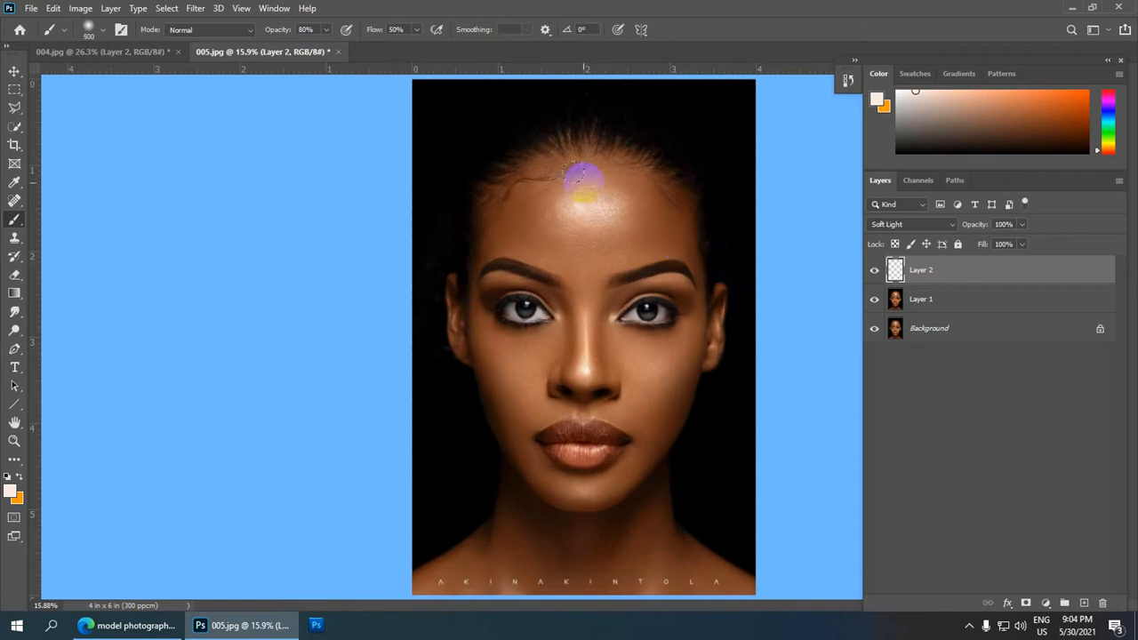
mouse_move(562, 185)
mouse_down()
mouse_move(551, 216)
mouse_move(567, 180)
mouse_move(511, 215)
mouse_move(510, 258)
mouse_move(575, 224)
mouse_move(605, 258)
mouse_move(612, 188)
mouse_move(593, 188)
mouse_move(636, 207)
mouse_move(574, 170)
mouse_move(561, 212)
mouse_move(548, 178)
mouse_move(503, 228)
mouse_move(514, 286)
mouse_move(525, 263)
mouse_move(547, 291)
mouse_move(578, 290)
mouse_move(595, 249)
mouse_move(626, 288)
mouse_move(659, 233)
mouse_move(634, 190)
mouse_move(642, 223)
mouse_up()
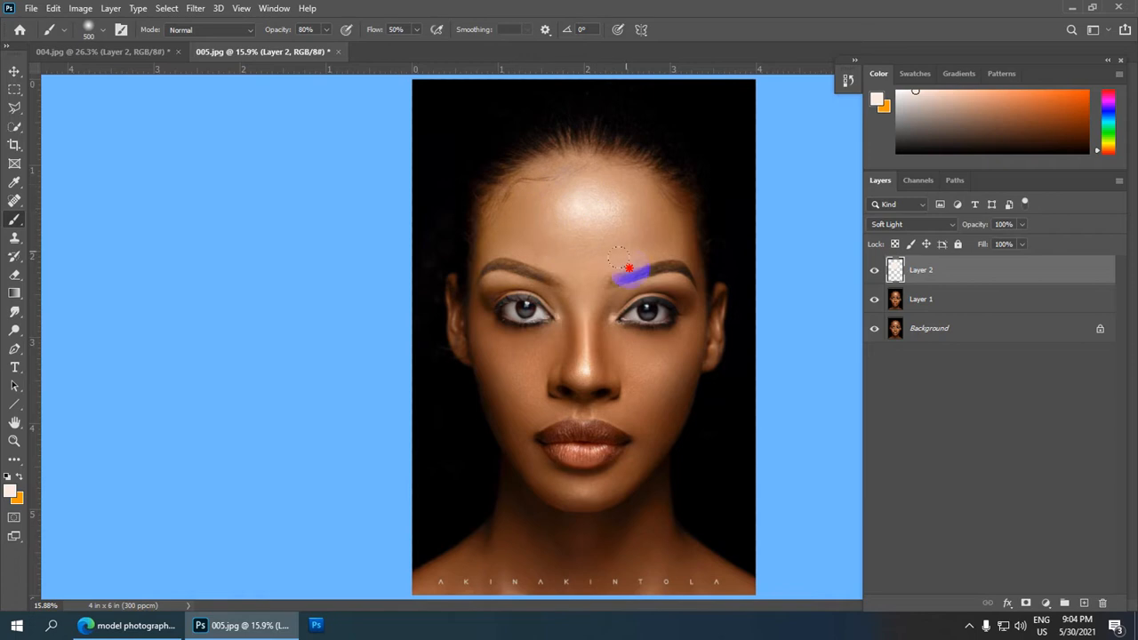
mouse_move(628, 268)
mouse_down()
mouse_move(656, 236)
mouse_move(653, 283)
mouse_move(659, 228)
mouse_move(676, 273)
mouse_move(648, 198)
mouse_move(659, 211)
mouse_move(602, 181)
mouse_up()
mouse_move(513, 221)
mouse_down()
mouse_move(506, 187)
mouse_move(574, 167)
mouse_up()
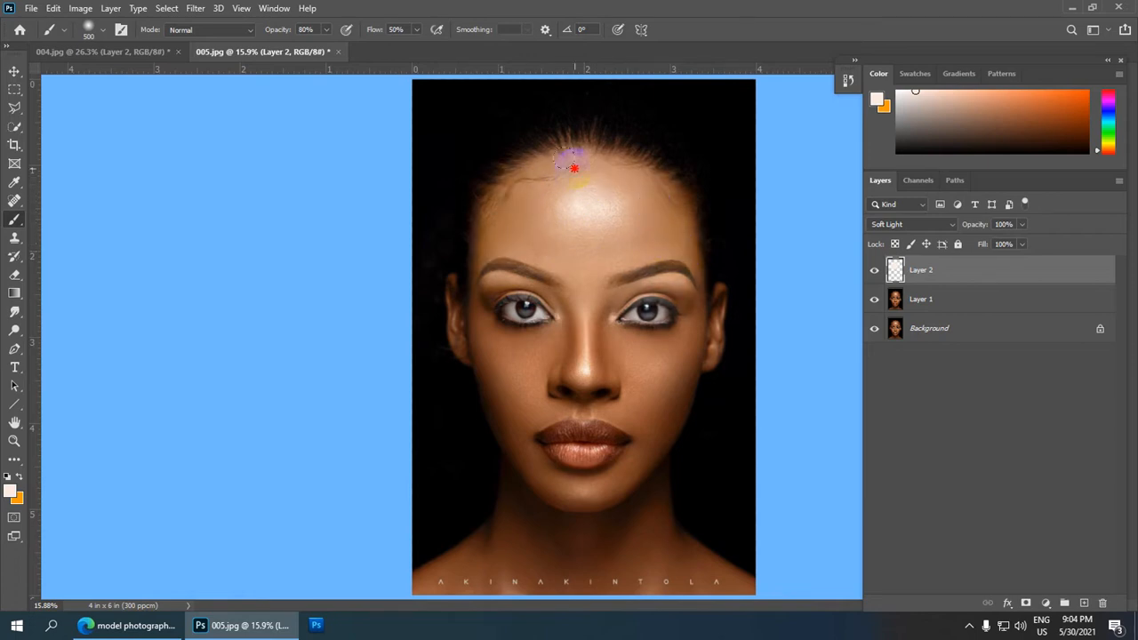
Step: Paint the light skin tone over the woman's cheeks, eye area, nose and chin on the Soft Light layer
mouse_move(500, 230)
mouse_down()
mouse_move(498, 271)
mouse_move(495, 258)
mouse_move(503, 292)
mouse_move(519, 242)
mouse_move(533, 323)
mouse_move(528, 279)
mouse_move(523, 347)
mouse_move(517, 296)
mouse_move(497, 330)
mouse_move(496, 301)
mouse_move(496, 343)
mouse_move(531, 433)
mouse_move(513, 403)
mouse_up()
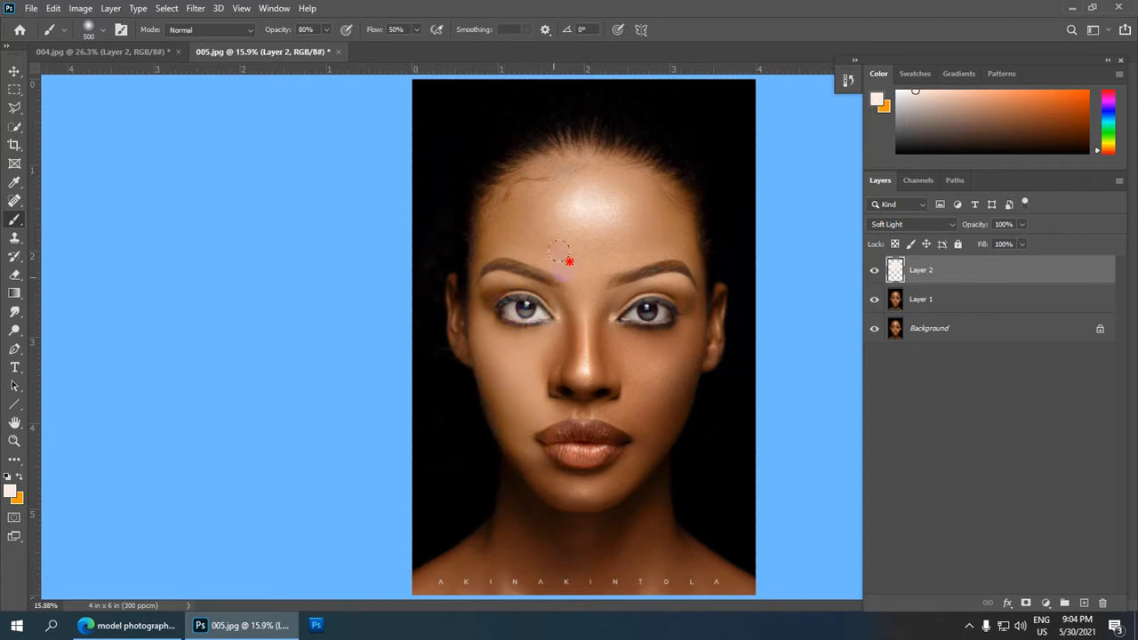
mouse_move(568, 261)
mouse_down()
mouse_move(562, 354)
mouse_move(582, 277)
mouse_move(583, 386)
mouse_move(619, 314)
mouse_move(638, 343)
mouse_move(655, 234)
mouse_move(642, 337)
mouse_move(661, 244)
mouse_move(633, 290)
mouse_up()
mouse_move(553, 262)
mouse_down()
mouse_move(540, 304)
mouse_move(505, 298)
mouse_move(505, 339)
mouse_up()
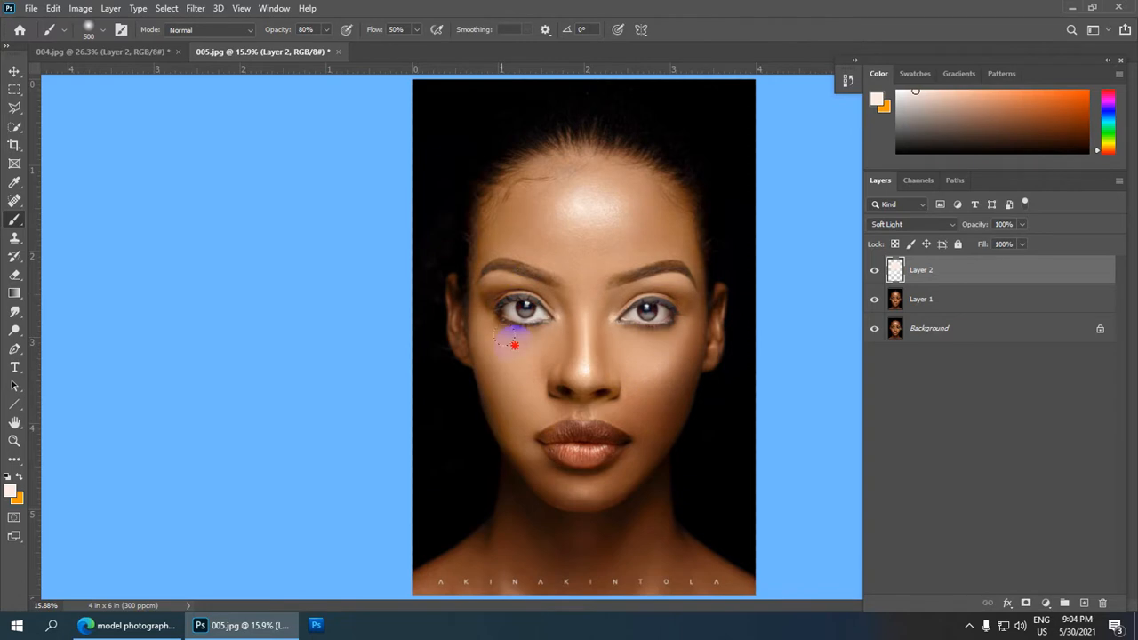
scroll(611, 245, up, 3)
mouse_move(631, 299)
mouse_down()
mouse_move(628, 258)
mouse_move(580, 156)
mouse_move(604, 167)
mouse_move(624, 153)
mouse_move(633, 212)
mouse_move(632, 97)
mouse_up()
mouse_move(645, 171)
mouse_down()
mouse_move(651, 227)
mouse_move(660, 206)
mouse_move(642, 243)
mouse_move(642, 212)
mouse_move(610, 300)
mouse_move(608, 187)
mouse_move(578, 294)
mouse_up()
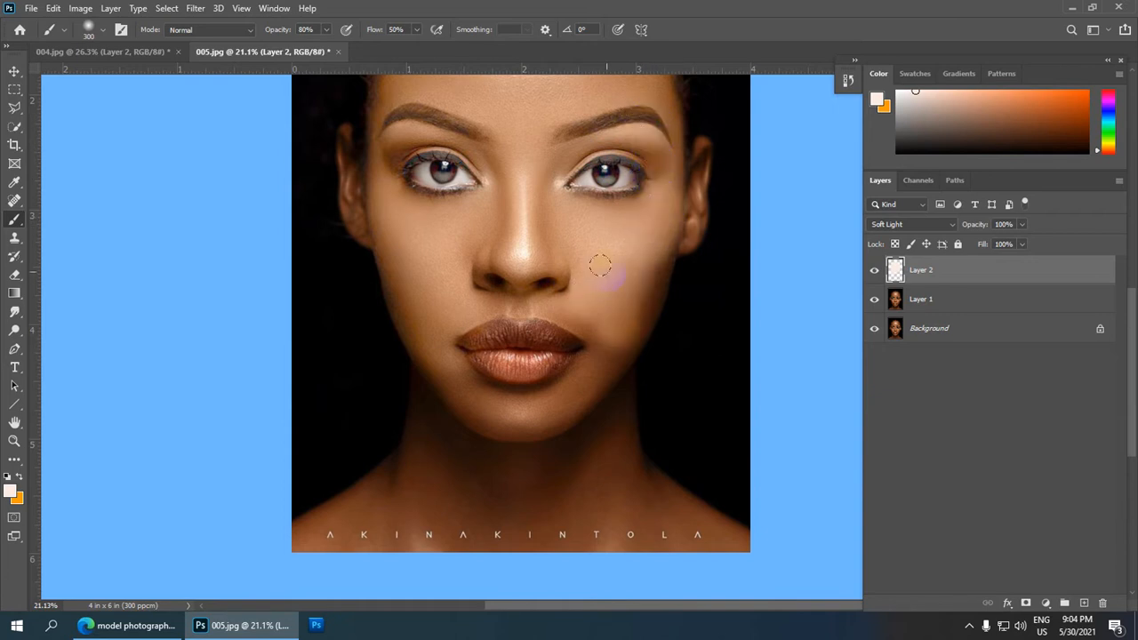
mouse_move(616, 233)
mouse_down()
mouse_move(579, 326)
mouse_move(596, 289)
mouse_move(551, 356)
mouse_move(537, 273)
mouse_move(514, 265)
mouse_move(515, 241)
mouse_move(474, 278)
mouse_move(477, 336)
mouse_move(449, 303)
mouse_up()
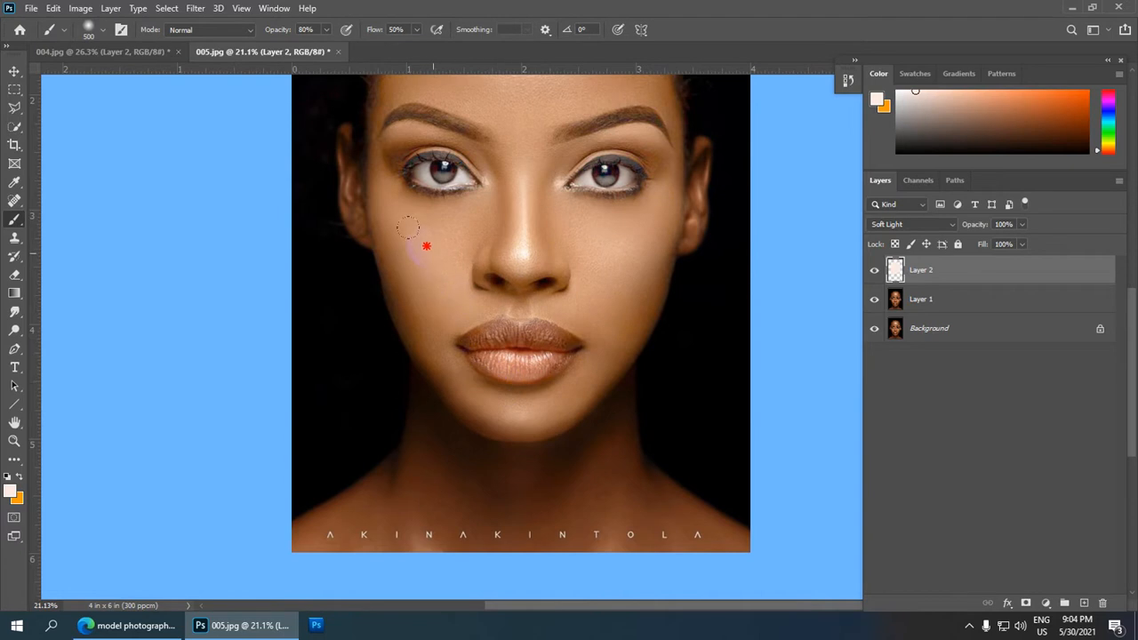
mouse_move(427, 247)
mouse_down()
mouse_move(410, 329)
mouse_move(451, 370)
mouse_move(440, 318)
mouse_move(492, 419)
mouse_up()
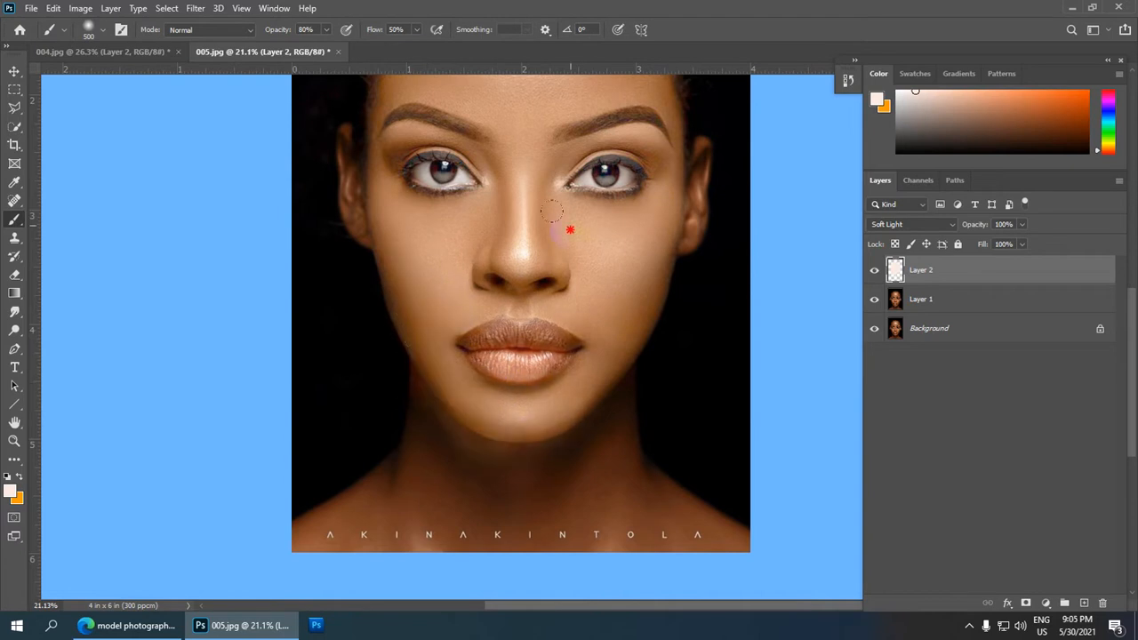
Step: Paint the light skin tone over the neck and shoulders and touch up the face with the size 500 brush
scroll(582, 155, down, 3)
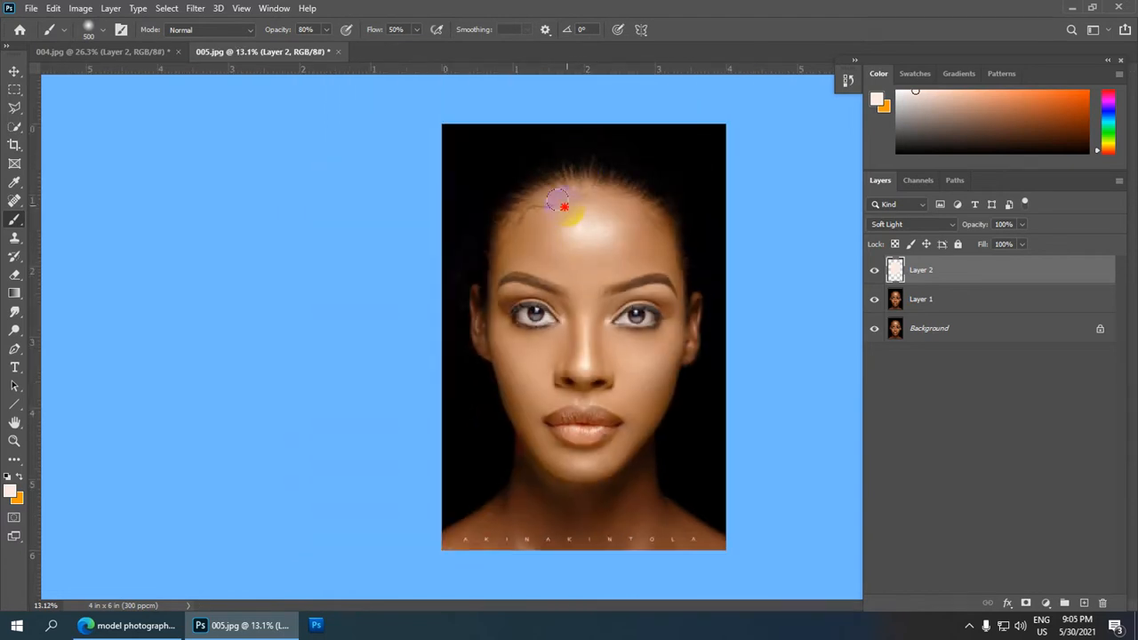
drag(521, 300, 595, 391)
scroll(589, 233, up, 3)
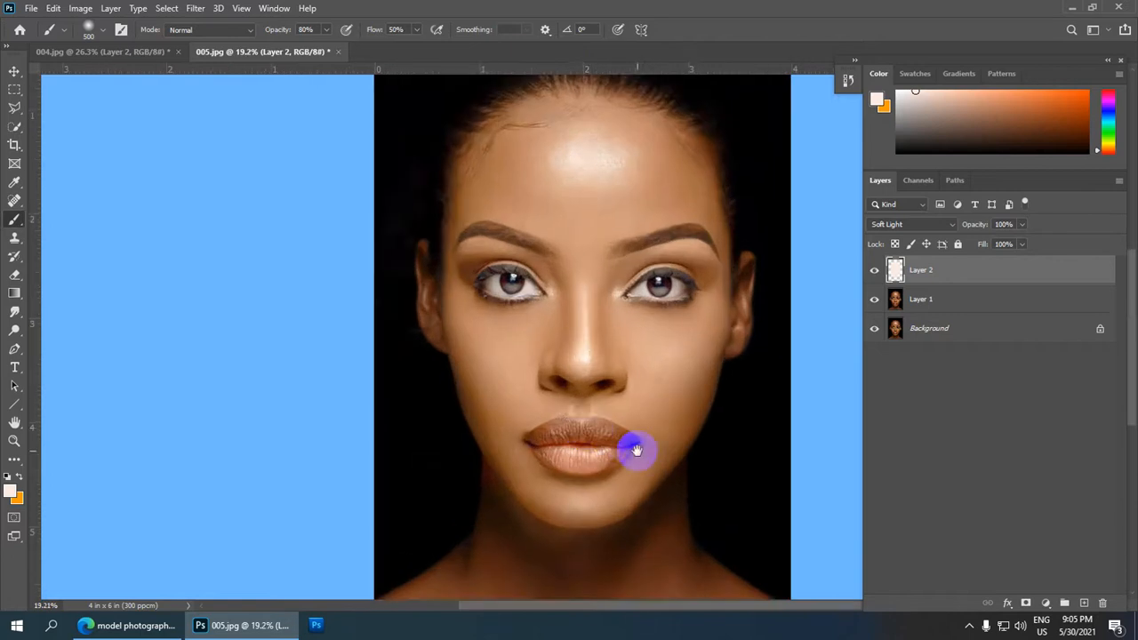
mouse_move(630, 451)
mouse_down()
mouse_move(636, 231)
mouse_move(489, 310)
mouse_move(497, 275)
mouse_move(502, 337)
mouse_move(542, 310)
mouse_move(552, 359)
mouse_move(583, 280)
mouse_move(589, 361)
mouse_move(623, 240)
mouse_move(624, 351)
mouse_move(640, 299)
mouse_move(641, 347)
mouse_move(691, 407)
mouse_move(706, 404)
mouse_move(391, 407)
mouse_move(427, 381)
mouse_move(443, 396)
mouse_move(499, 330)
mouse_move(511, 296)
mouse_move(517, 383)
mouse_move(569, 285)
mouse_move(566, 376)
mouse_move(597, 271)
mouse_move(613, 305)
mouse_move(611, 230)
mouse_move(529, 260)
mouse_move(519, 217)
mouse_move(501, 325)
mouse_move(517, 211)
mouse_move(521, 393)
mouse_move(504, 375)
mouse_move(586, 218)
mouse_move(605, 377)
mouse_move(649, 211)
mouse_move(627, 333)
mouse_move(650, 381)
mouse_move(723, 402)
mouse_move(547, 355)
mouse_move(560, 227)
mouse_move(535, 322)
mouse_move(505, 254)
mouse_move(558, 274)
mouse_up()
scroll(591, 264, down, 3)
scroll(623, 327, down, 2)
mouse_move(623, 336)
mouse_down()
mouse_move(625, 402)
mouse_move(566, 269)
mouse_move(535, 368)
mouse_move(553, 413)
mouse_move(596, 431)
mouse_up()
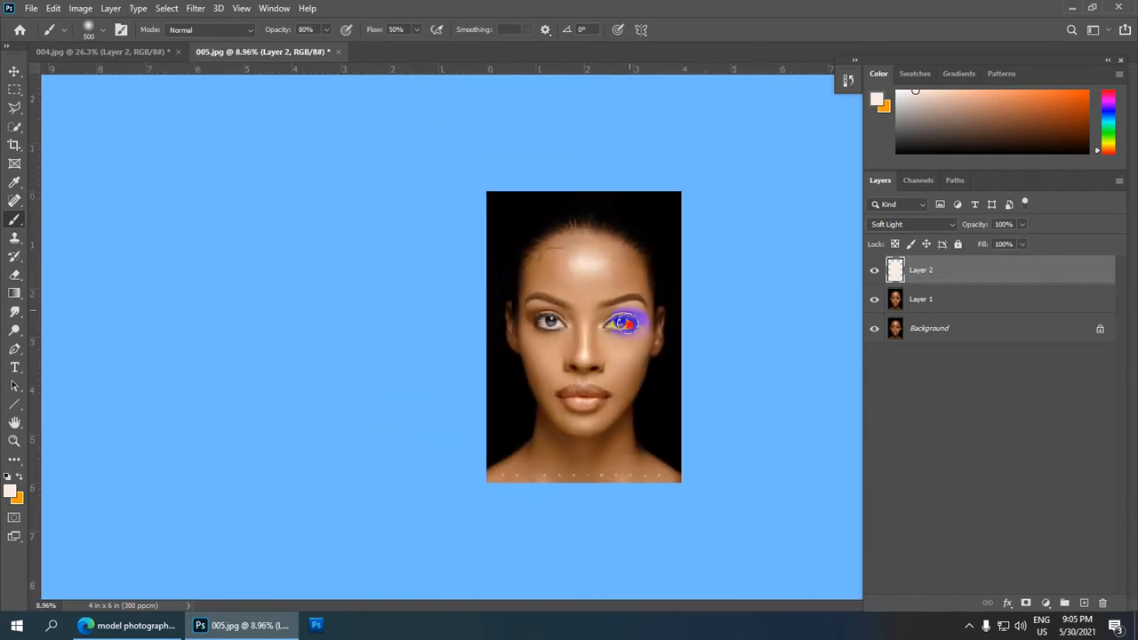
mouse_move(625, 323)
mouse_down()
mouse_move(616, 416)
mouse_move(637, 270)
mouse_move(604, 255)
mouse_move(604, 319)
mouse_move(627, 395)
mouse_move(653, 306)
mouse_move(647, 345)
mouse_move(588, 353)
mouse_move(498, 323)
mouse_move(514, 310)
mouse_move(518, 338)
mouse_move(518, 310)
mouse_move(551, 325)
mouse_up()
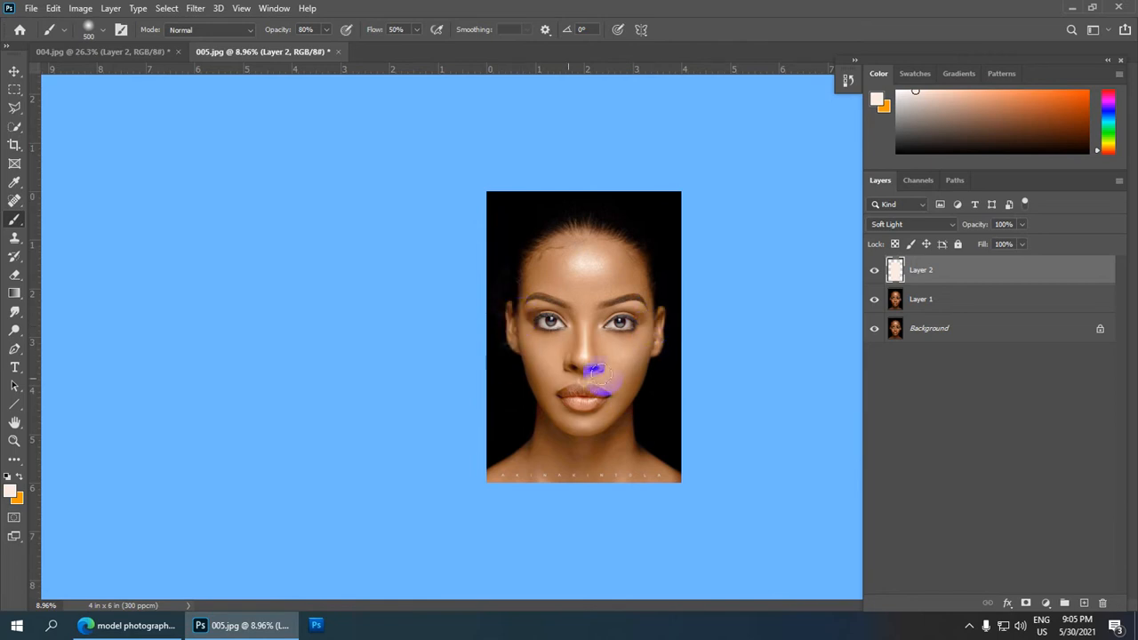
drag(628, 327, 596, 308)
mouse_move(586, 264)
mouse_down()
mouse_move(504, 395)
mouse_move(517, 320)
mouse_move(543, 349)
mouse_up()
mouse_move(598, 445)
mouse_down()
mouse_move(622, 374)
mouse_move(612, 488)
mouse_move(666, 476)
mouse_move(564, 462)
mouse_move(567, 445)
mouse_move(521, 445)
mouse_move(513, 480)
mouse_move(549, 443)
mouse_up()
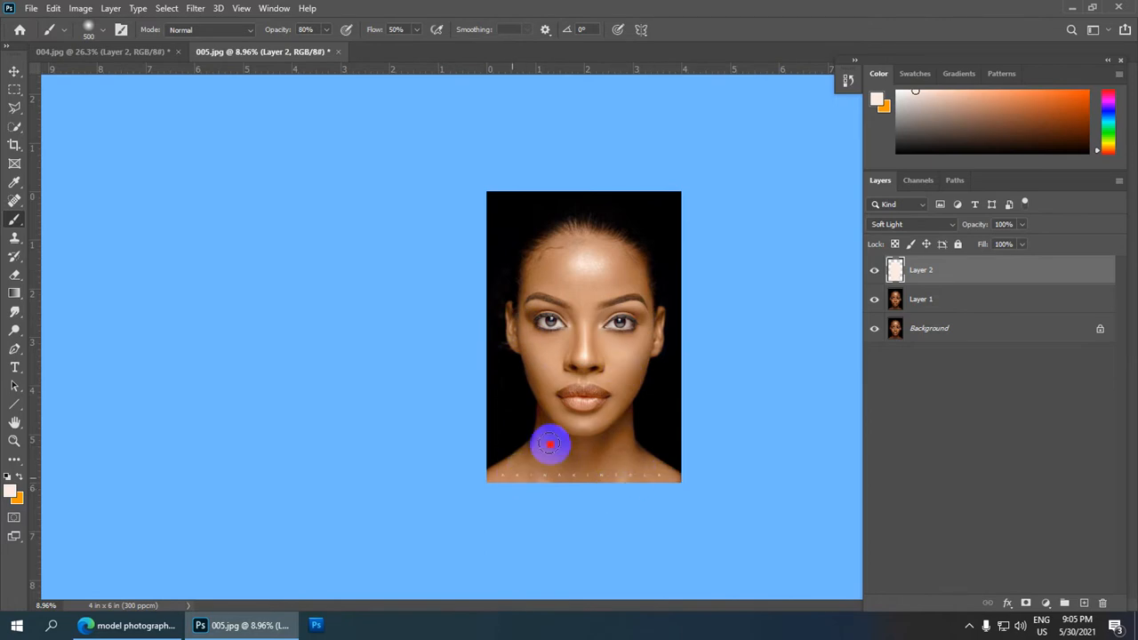
key(ctrl+0)
scroll(601, 311, down, 5)
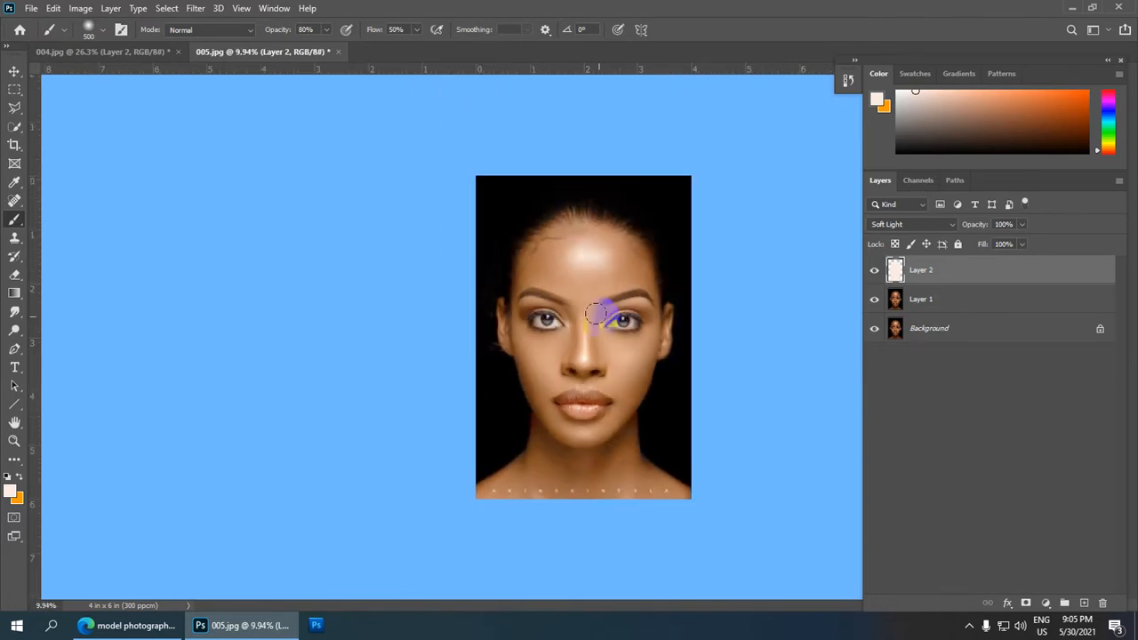
scroll(596, 312, up, 1)
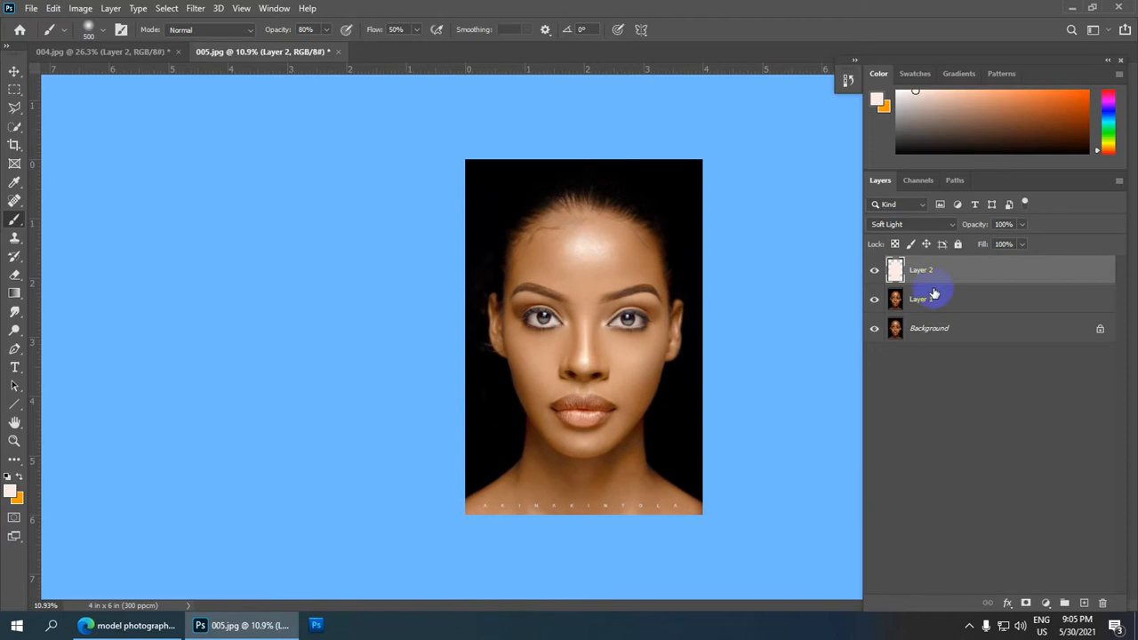
Step: Hide Layer 2, add a new empty layer above it and set its blend mode to Soft Light
click(875, 274)
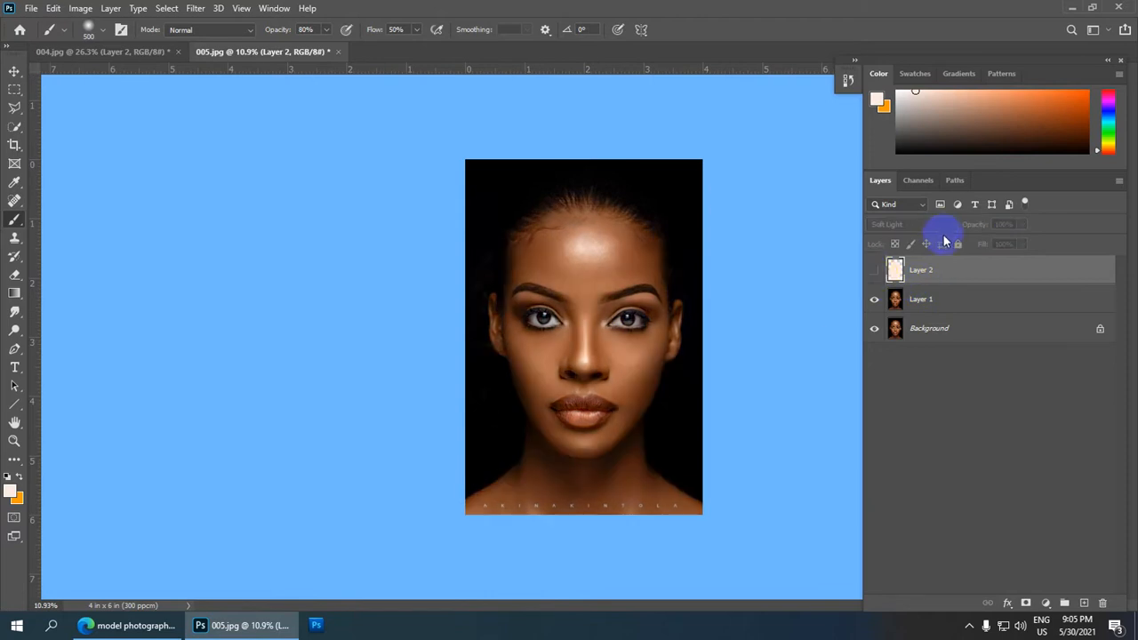
click(1084, 603)
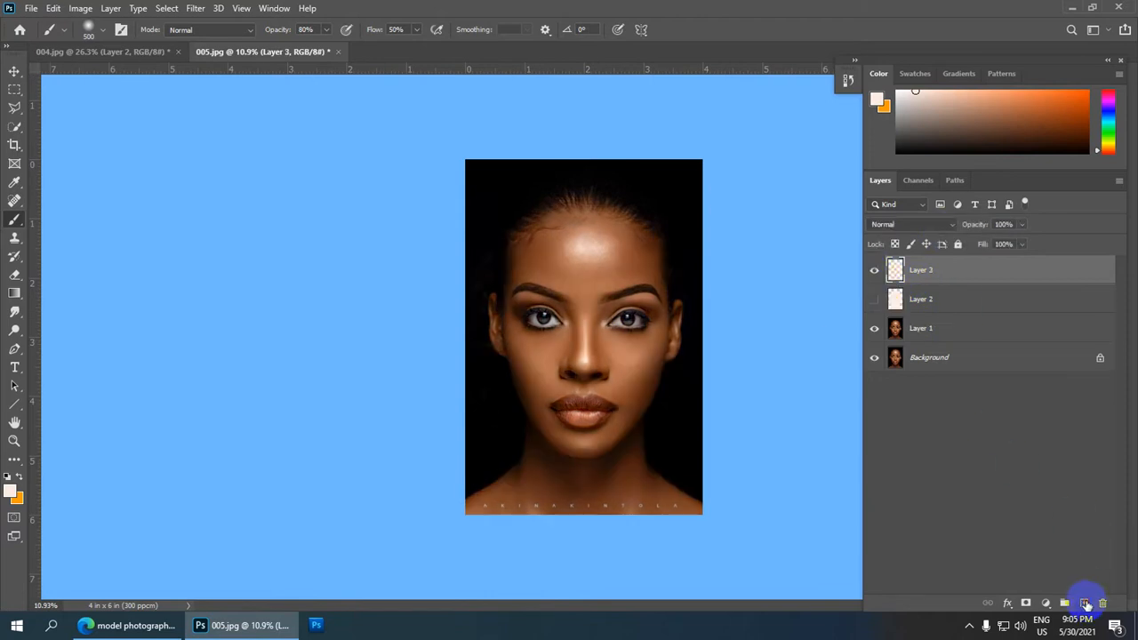
click(948, 228)
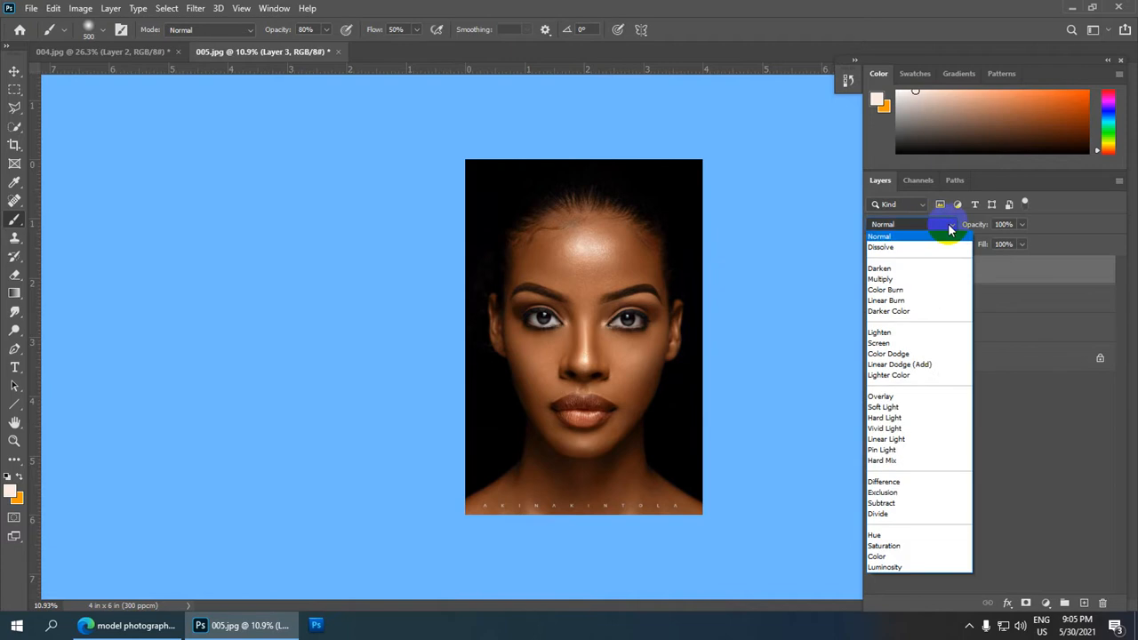
click(932, 418)
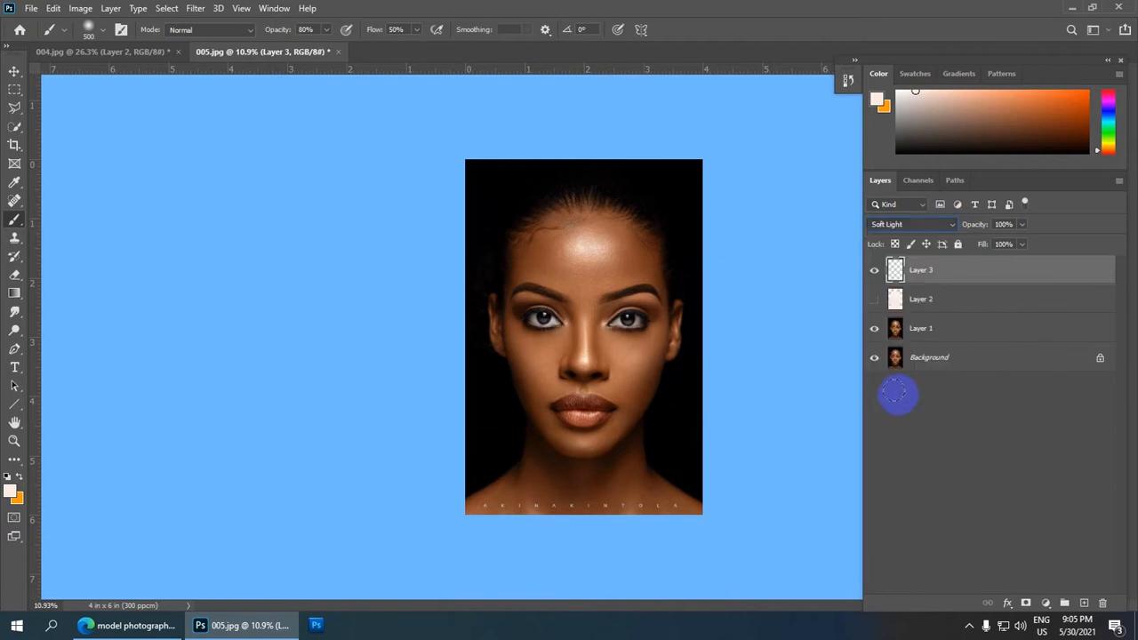
Step: Set the foreground colour to pure white, #ffffff
click(12, 495)
click(17, 85)
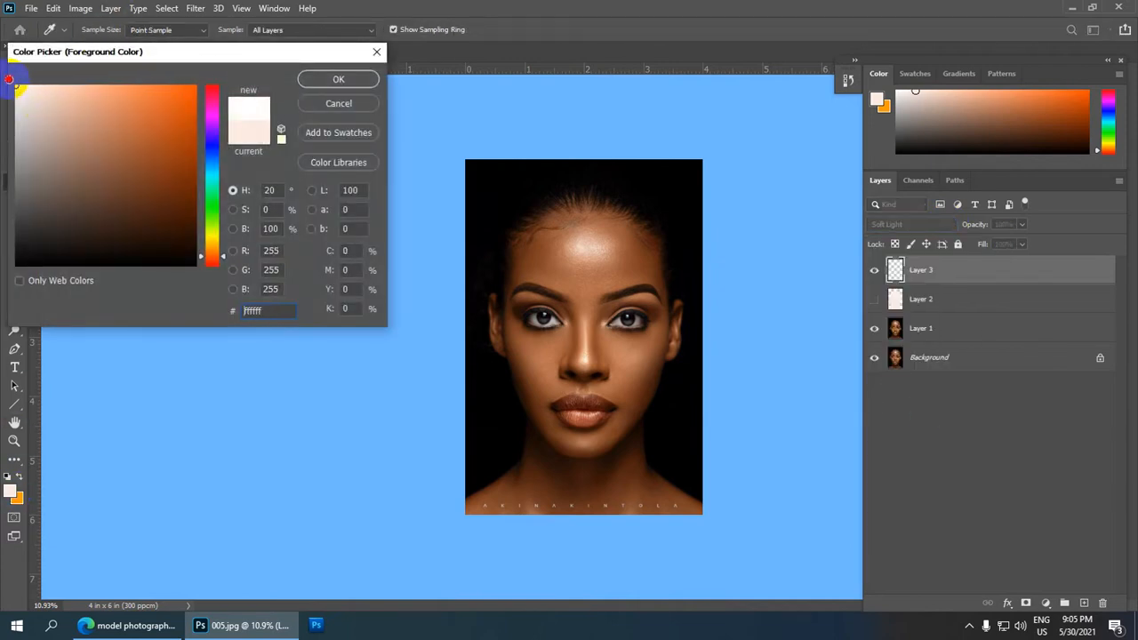
click(341, 80)
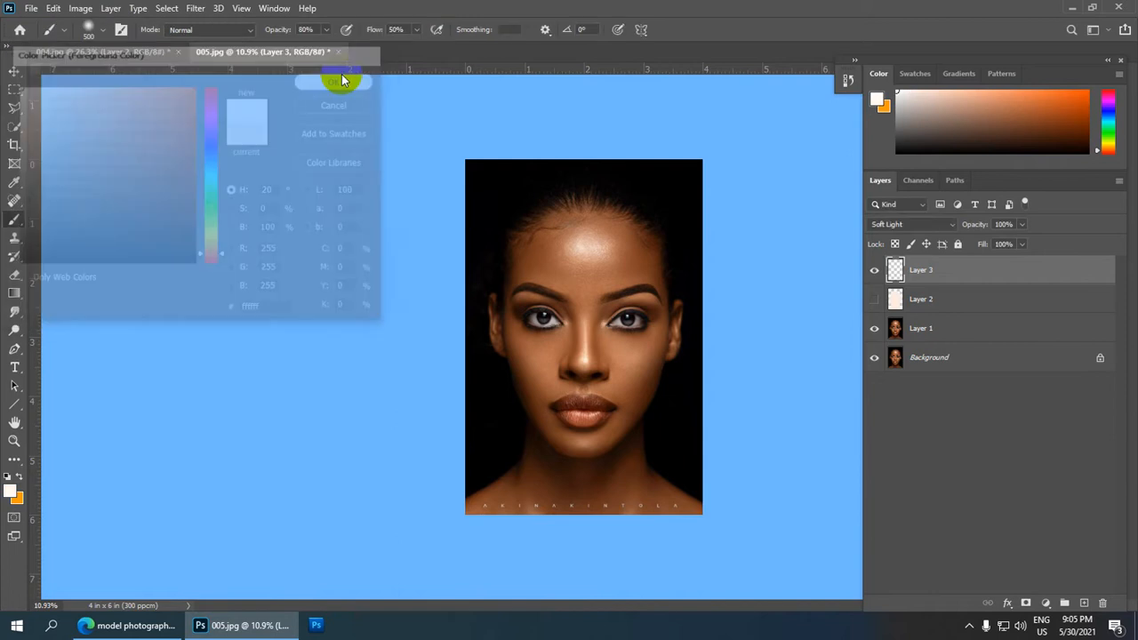
Step: Enlarge the brush to size 700 and paint white over the forehead, cheeks, nose and chin on Layer 3
key(b)
scroll(577, 249, up, 2)
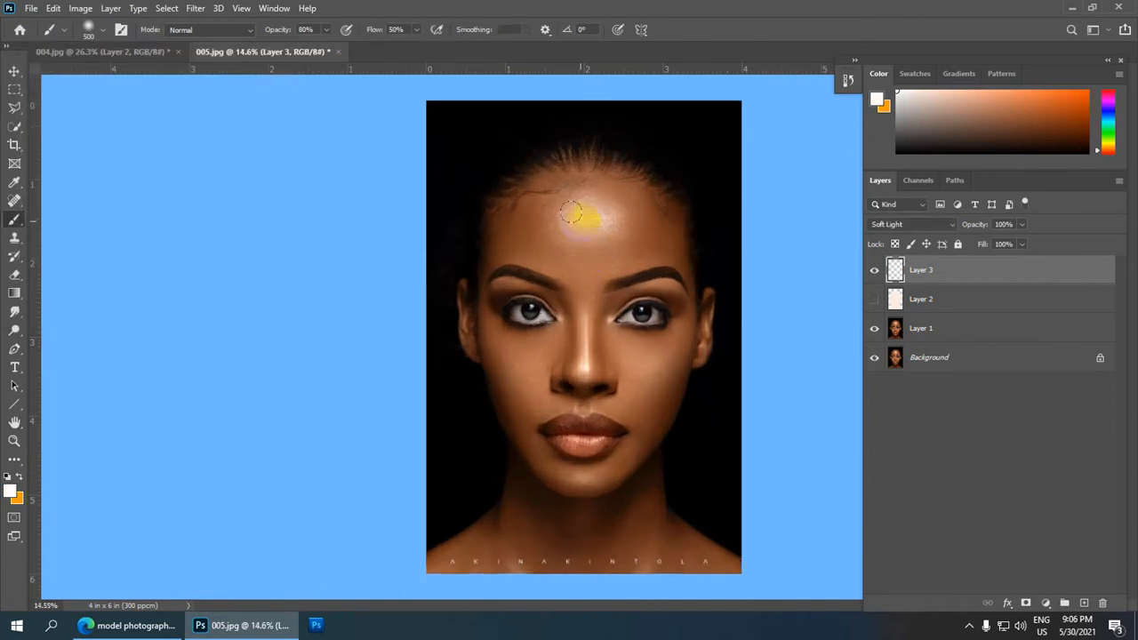
mouse_move(562, 202)
mouse_down()
mouse_move(534, 185)
mouse_move(498, 248)
mouse_move(509, 219)
mouse_move(525, 217)
mouse_move(536, 300)
mouse_move(573, 279)
mouse_move(574, 191)
mouse_move(632, 252)
mouse_move(629, 286)
mouse_move(650, 342)
mouse_move(640, 249)
mouse_move(600, 345)
mouse_move(545, 226)
mouse_move(541, 391)
mouse_move(507, 275)
mouse_move(492, 389)
mouse_move(500, 289)
mouse_move(521, 416)
mouse_move(496, 169)
mouse_move(587, 482)
mouse_up()
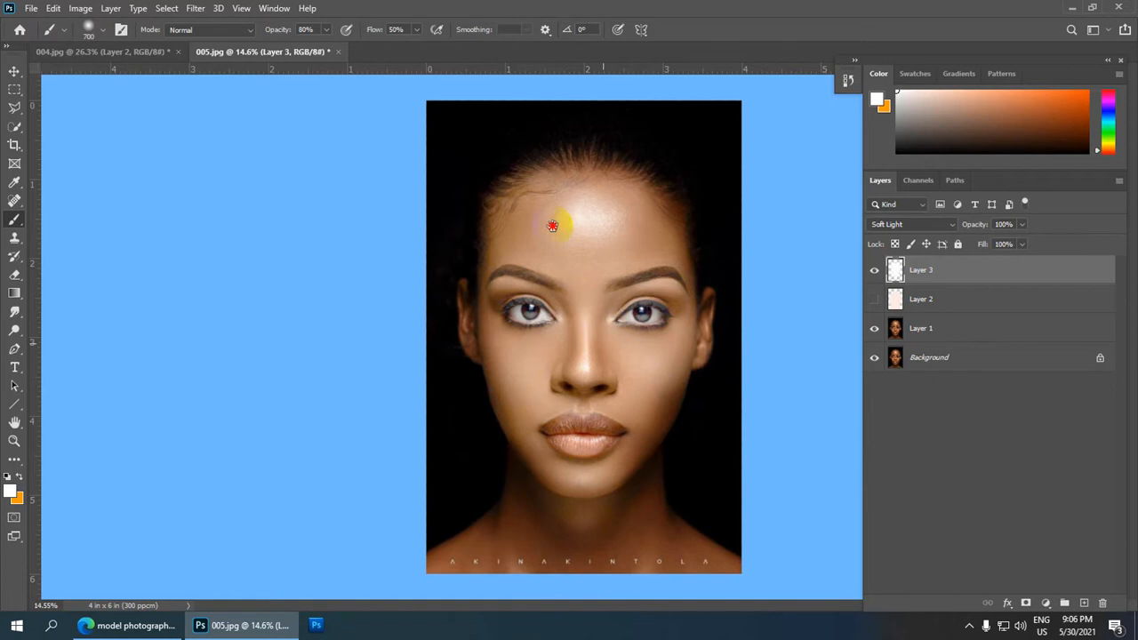
Step: Paint white over the ears, lower face, neck and shoulders on Layer 3 with the size 700 brush
scroll(583, 317, up, 1)
drag(624, 343, 598, 234)
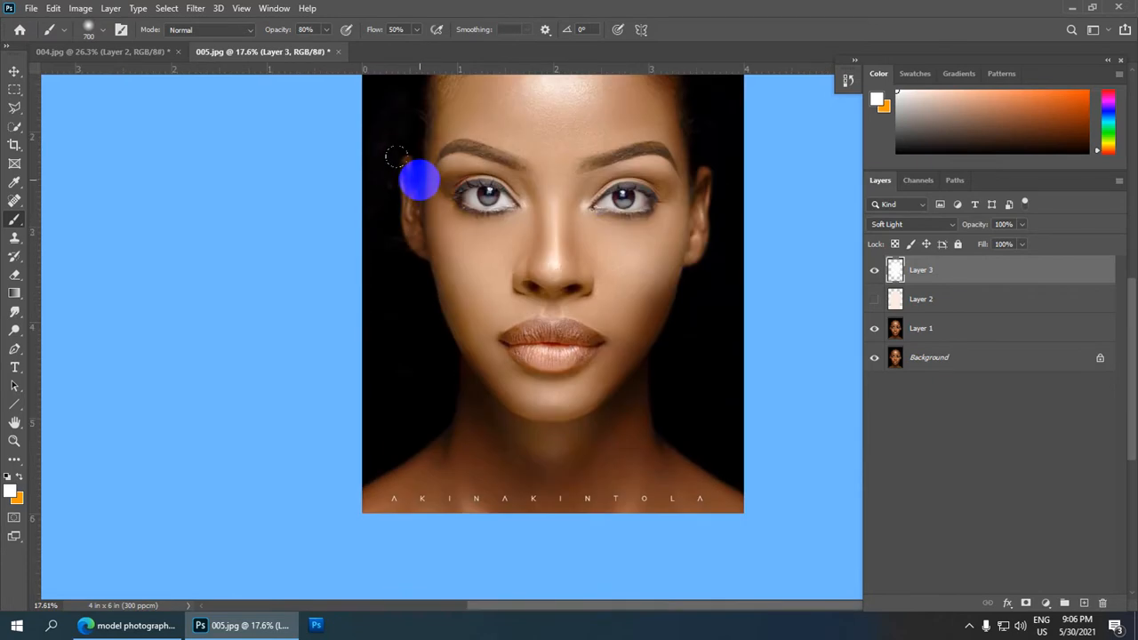
mouse_move(423, 197)
mouse_down()
mouse_move(411, 149)
mouse_move(438, 268)
mouse_move(450, 178)
mouse_move(490, 278)
mouse_move(519, 136)
mouse_move(637, 121)
mouse_move(628, 51)
mouse_move(588, 151)
mouse_up()
mouse_move(532, 292)
mouse_down()
mouse_move(472, 183)
mouse_move(472, 312)
mouse_move(525, 436)
mouse_move(586, 461)
mouse_move(637, 422)
mouse_move(494, 327)
mouse_move(502, 415)
mouse_move(442, 475)
mouse_move(495, 414)
mouse_move(505, 522)
mouse_move(673, 492)
mouse_move(572, 284)
mouse_up()
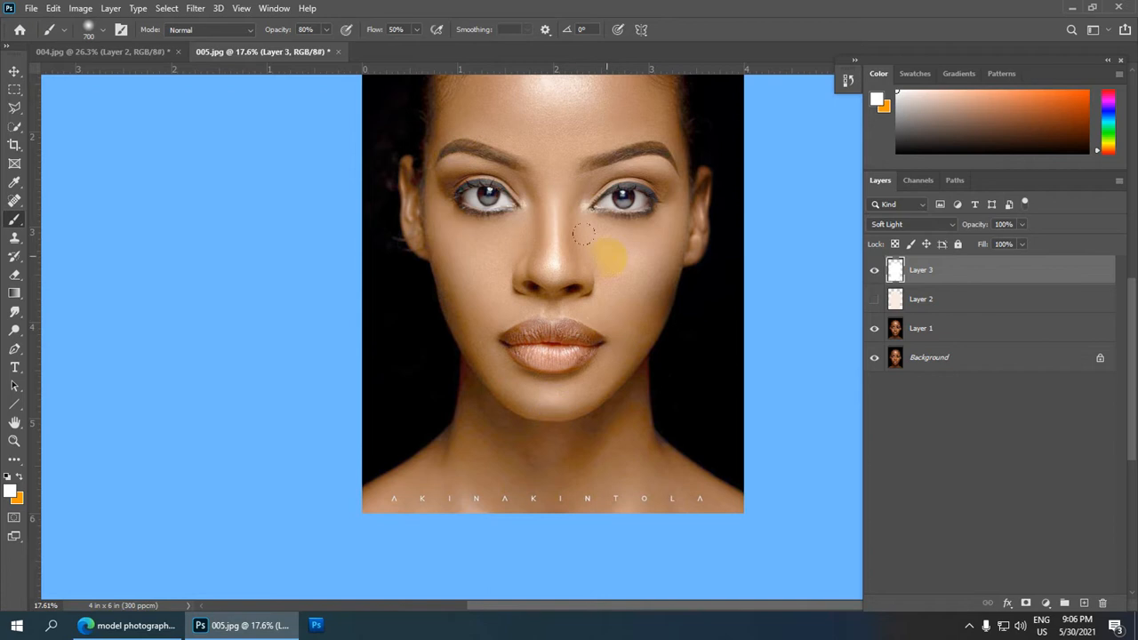
drag(618, 191, 529, 368)
drag(602, 354, 593, 423)
mouse_move(494, 520)
mouse_down()
mouse_move(371, 368)
mouse_move(311, 400)
mouse_move(354, 563)
mouse_move(531, 411)
mouse_up()
Step: Compare the skin-tone and white paint layers by toggling the visibility of Layer 2 and Layer 3, leaving only Layer 3 of the two shown
scroll(531, 410, down, 7)
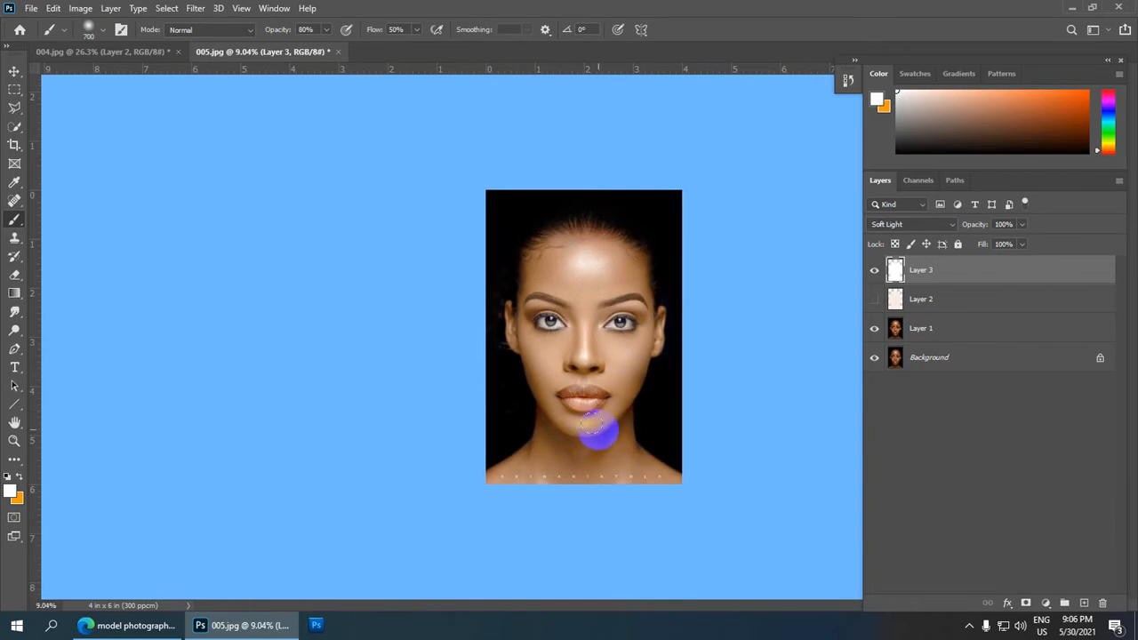
scroll(590, 360, down, 2)
scroll(691, 295, up, 1)
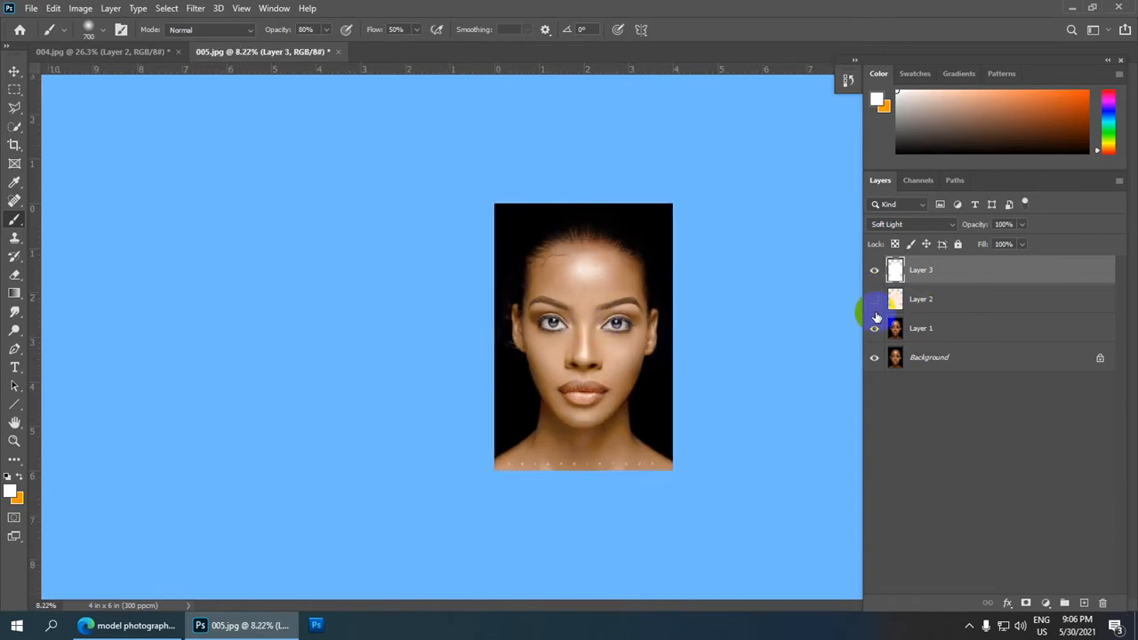
click(873, 302)
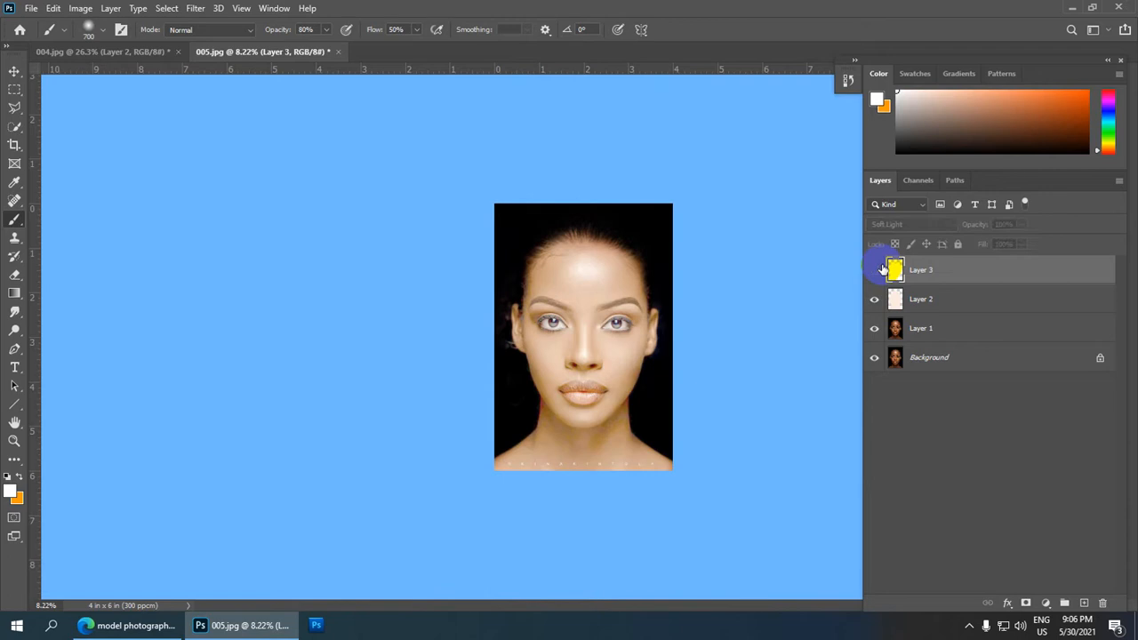
click(876, 269)
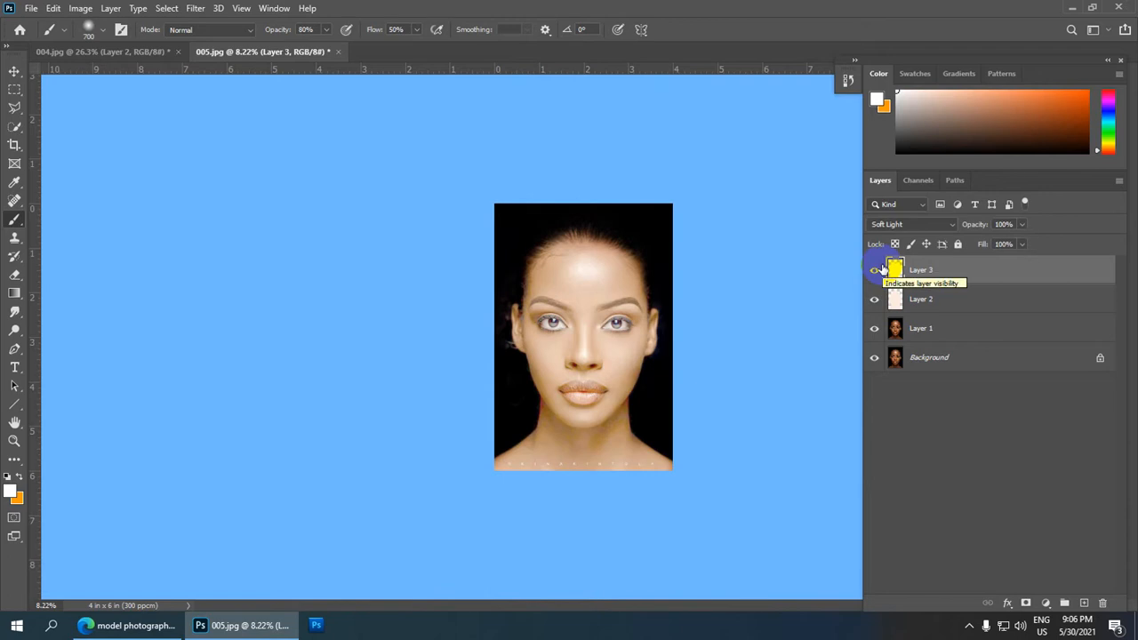
click(882, 269)
click(882, 270)
click(882, 270)
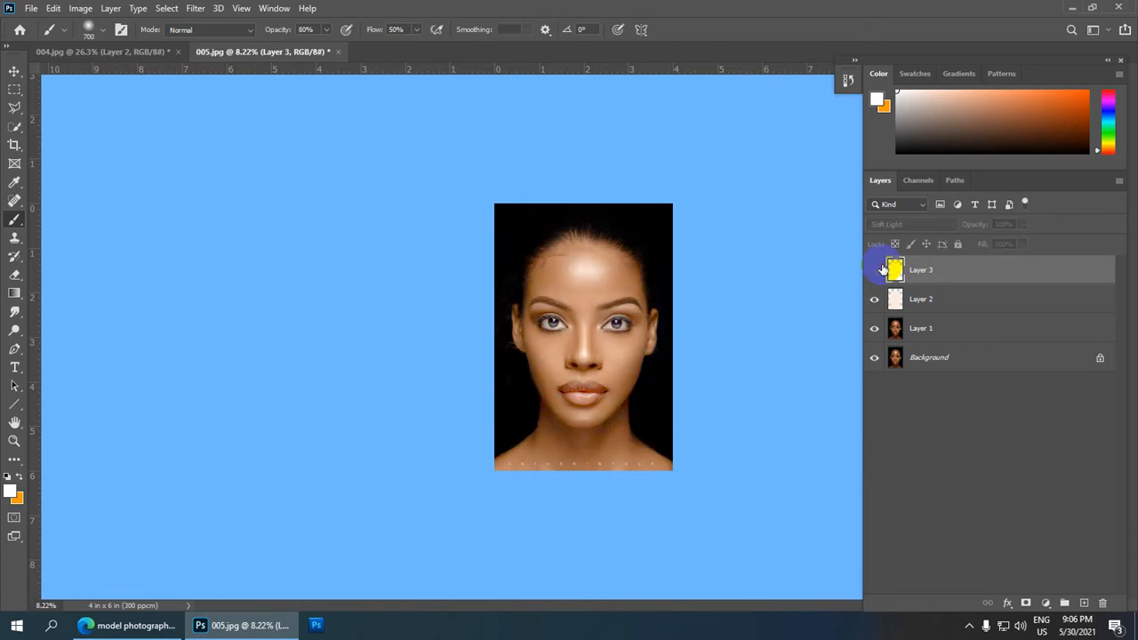
click(883, 303)
click(876, 270)
click(875, 303)
click(876, 303)
click(875, 302)
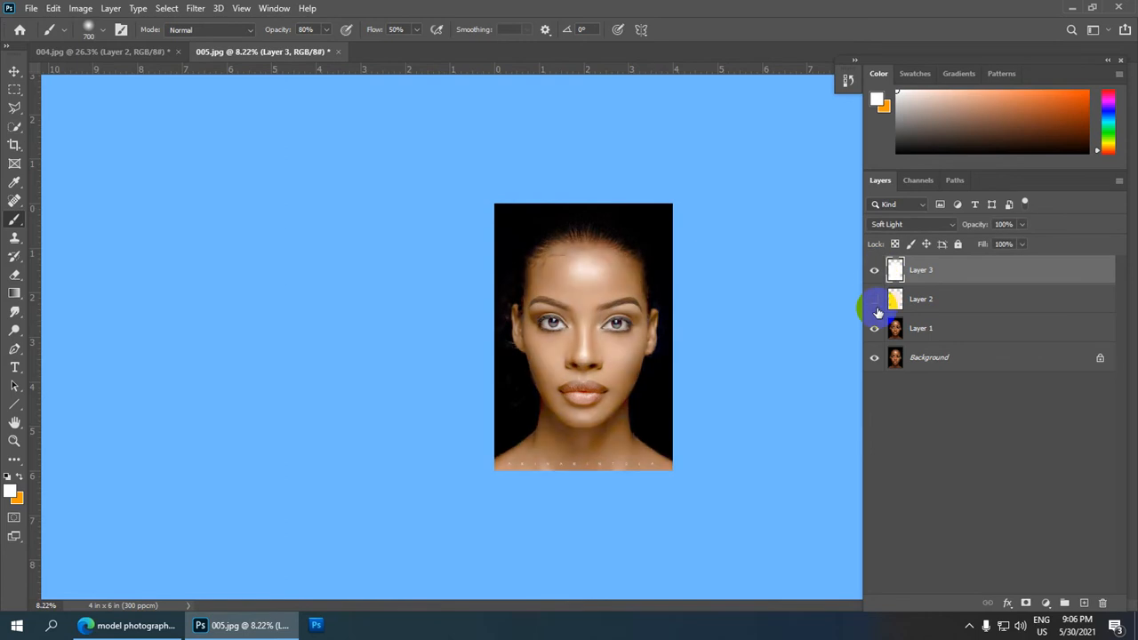
click(878, 268)
click(877, 303)
Step: Choose the Eraser tool at 20% opacity and 73% flow, enlarge it to size 80 and erase the white paint from the eyebrows
scroll(584, 347, up, 7)
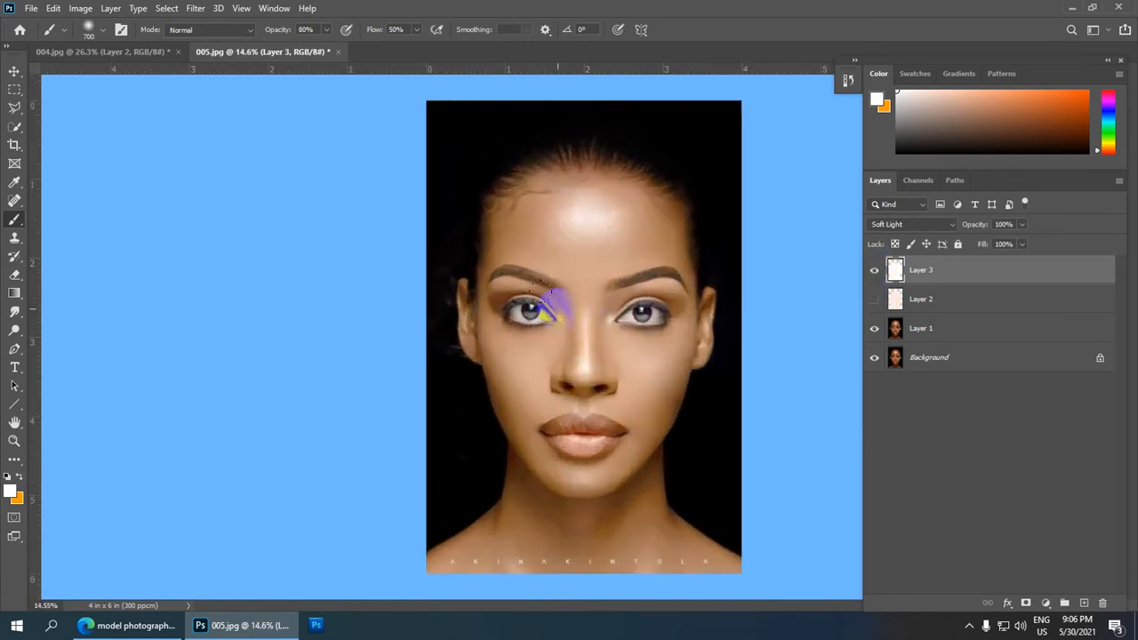
scroll(68, 447, down, 1)
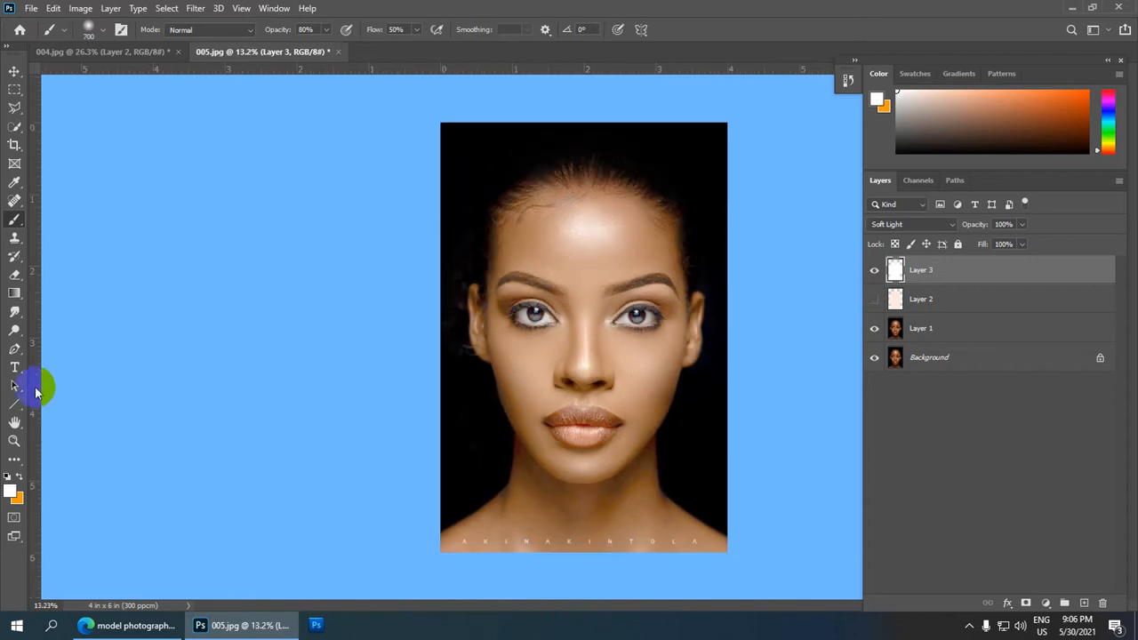
click(18, 278)
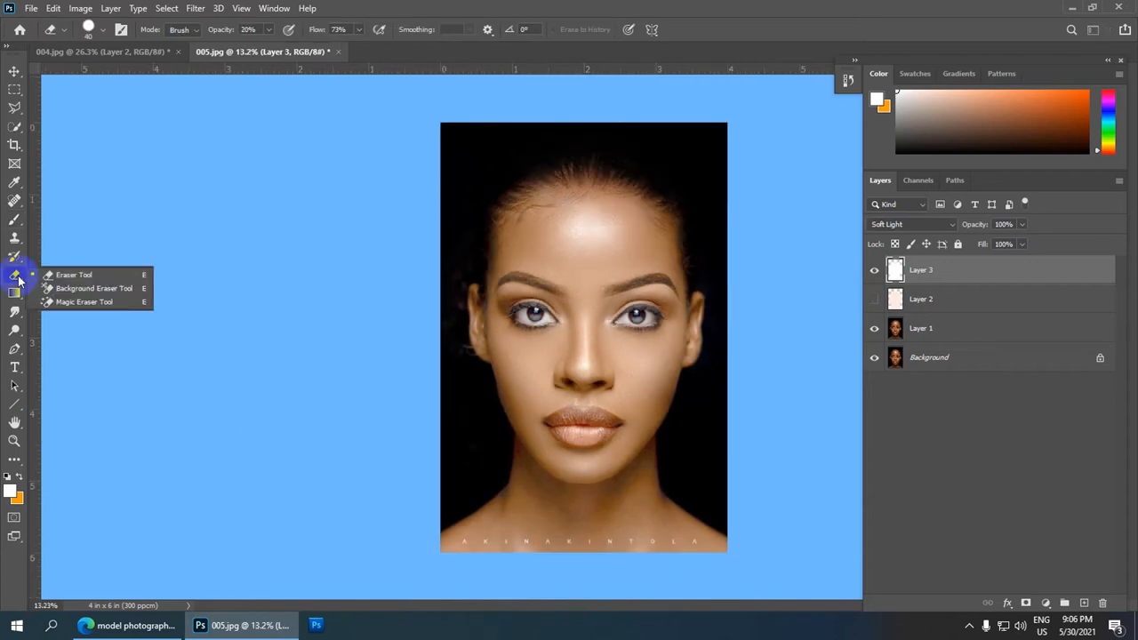
click(122, 275)
scroll(489, 282, up, 4)
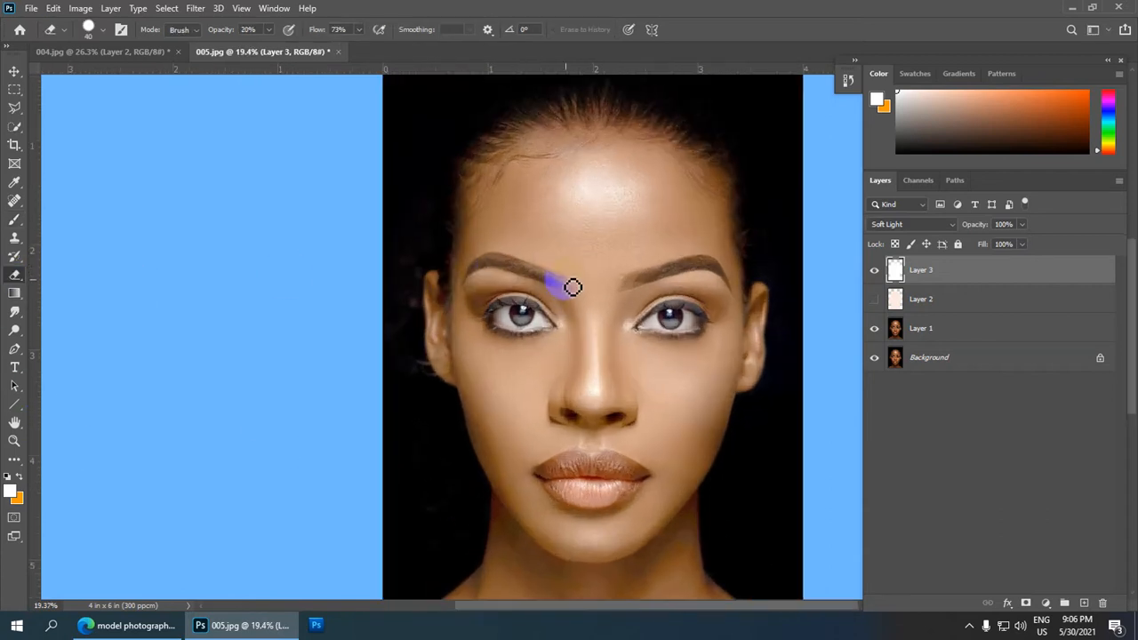
drag(572, 287, 559, 290)
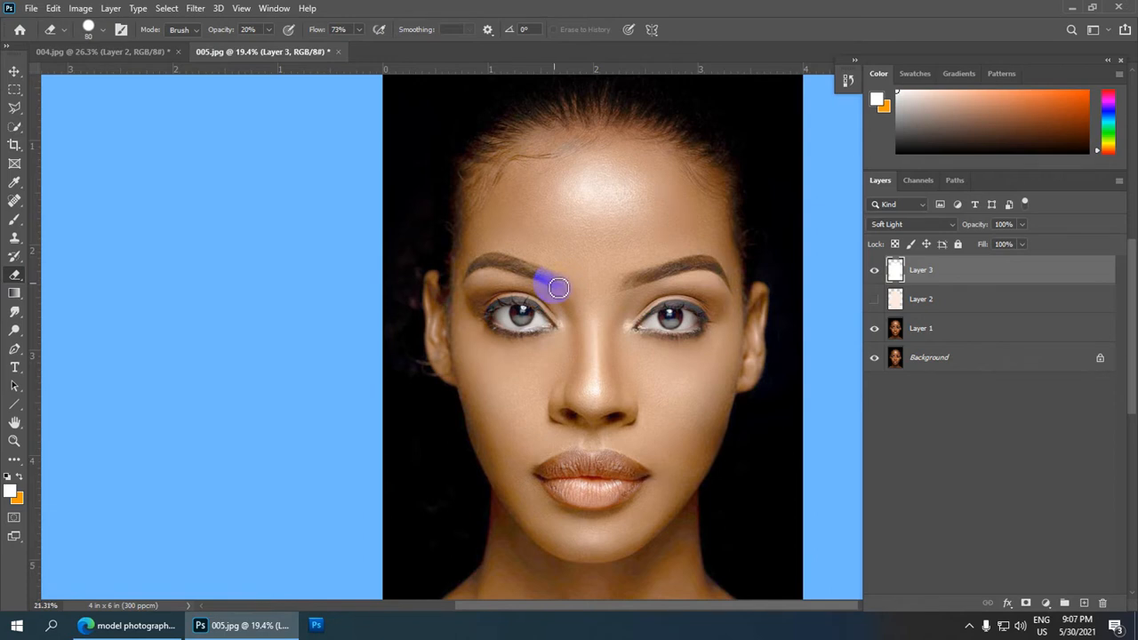
scroll(558, 287, up, 1)
mouse_move(557, 287)
mouse_down()
mouse_move(493, 266)
mouse_move(462, 278)
mouse_move(500, 262)
mouse_move(561, 287)
mouse_move(536, 274)
mouse_move(715, 295)
mouse_move(620, 279)
mouse_move(740, 251)
mouse_move(779, 272)
mouse_move(723, 248)
mouse_move(699, 258)
mouse_move(744, 269)
mouse_move(741, 294)
mouse_move(732, 296)
mouse_move(757, 271)
mouse_move(752, 251)
mouse_move(612, 280)
mouse_move(697, 252)
mouse_move(744, 260)
mouse_move(748, 304)
mouse_move(694, 367)
mouse_move(709, 316)
mouse_move(672, 244)
mouse_move(649, 283)
mouse_move(619, 290)
mouse_move(610, 271)
mouse_move(602, 302)
mouse_move(619, 273)
mouse_move(593, 300)
mouse_move(638, 266)
mouse_move(660, 265)
mouse_move(658, 311)
mouse_move(633, 262)
mouse_move(614, 271)
mouse_move(671, 257)
mouse_move(696, 289)
mouse_move(653, 302)
mouse_move(694, 295)
mouse_move(399, 279)
mouse_move(371, 254)
mouse_move(333, 294)
mouse_move(419, 306)
mouse_up()
Step: Erase the white paint from the woman's eyes with the eraser at size 90
scroll(659, 287, up, 4)
scroll(729, 251, down, 3)
scroll(747, 267, up, 1)
scroll(753, 266, up, 2)
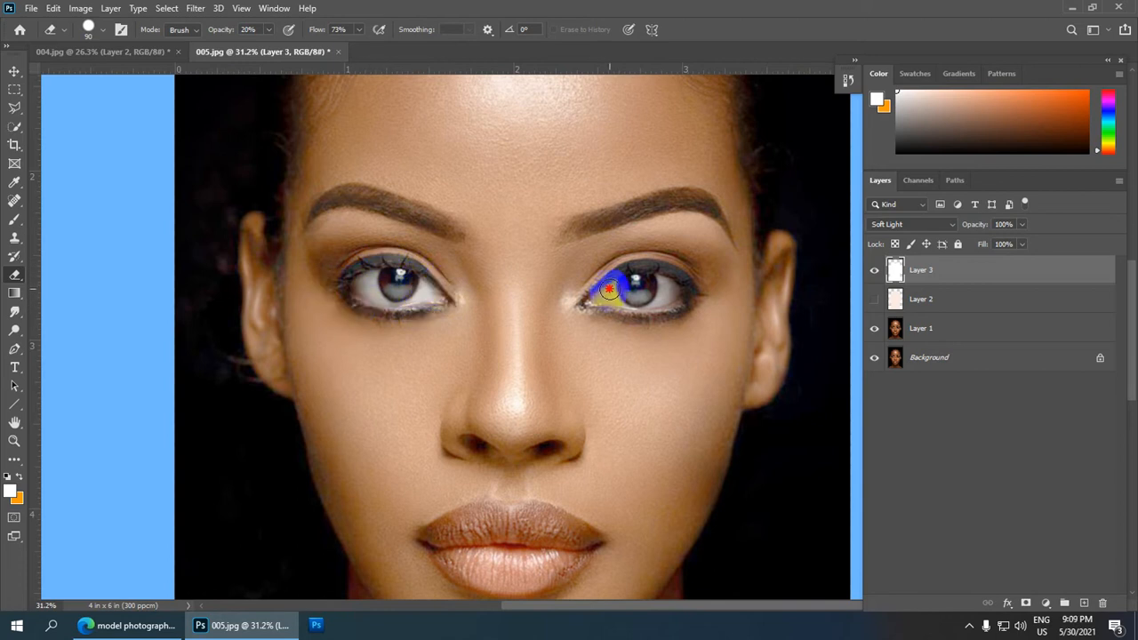
mouse_move(612, 289)
mouse_down()
mouse_move(602, 316)
mouse_move(663, 314)
mouse_move(696, 291)
mouse_move(627, 322)
mouse_up()
key(space)
drag(587, 443, 590, 303)
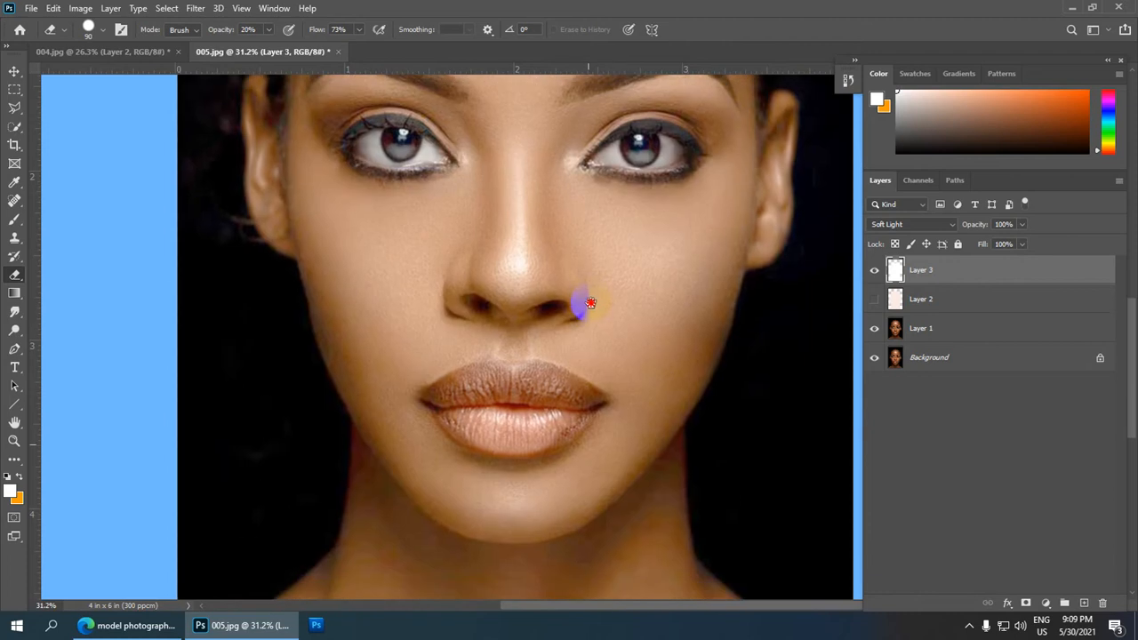
Step: Erase the white paint on Layer 3 from the woman's lips, enlarging the eraser to size 150
scroll(482, 381, up, 1)
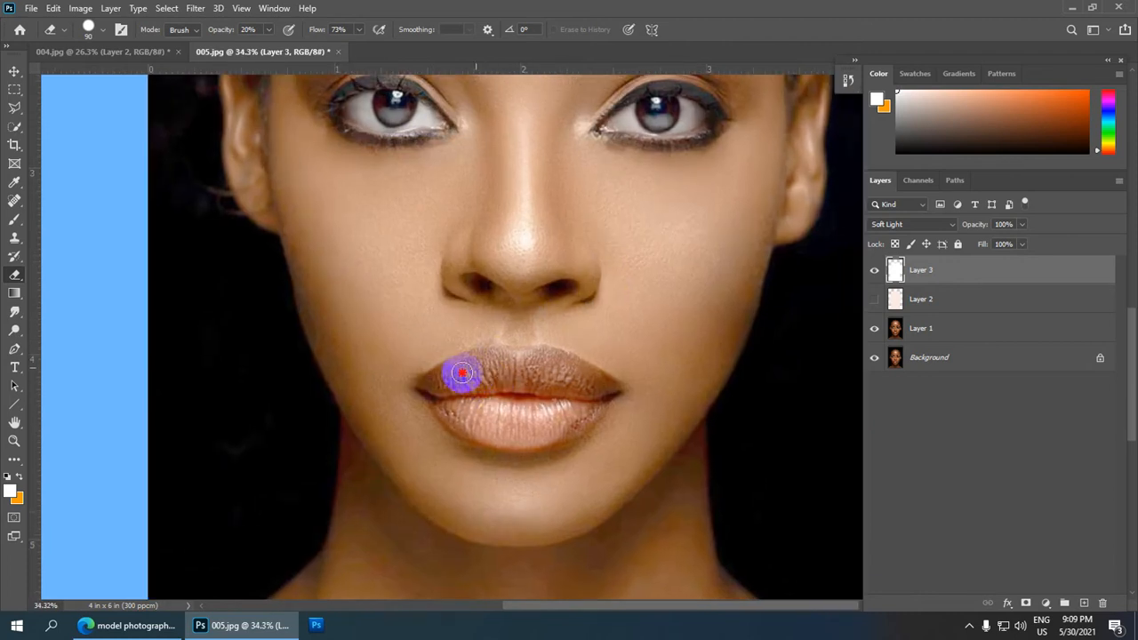
mouse_move(461, 373)
mouse_down()
mouse_move(493, 379)
mouse_move(498, 367)
mouse_move(484, 356)
mouse_move(436, 375)
mouse_move(432, 387)
mouse_move(520, 373)
mouse_move(495, 348)
mouse_move(547, 383)
mouse_move(455, 385)
mouse_move(474, 408)
mouse_move(459, 394)
mouse_move(467, 417)
mouse_move(443, 400)
mouse_move(475, 422)
mouse_move(520, 430)
mouse_move(559, 403)
mouse_move(499, 397)
mouse_move(546, 390)
mouse_move(541, 365)
mouse_move(593, 391)
mouse_move(507, 423)
mouse_up()
key(bracketright)
key(bracketright)
key(bracketright)
mouse_move(434, 401)
mouse_down()
mouse_move(503, 422)
mouse_move(523, 408)
mouse_move(492, 406)
mouse_move(569, 401)
mouse_move(532, 430)
mouse_move(558, 410)
mouse_move(487, 429)
mouse_move(446, 380)
mouse_move(557, 375)
mouse_move(584, 398)
mouse_move(553, 421)
mouse_up()
scroll(632, 271, down, 9)
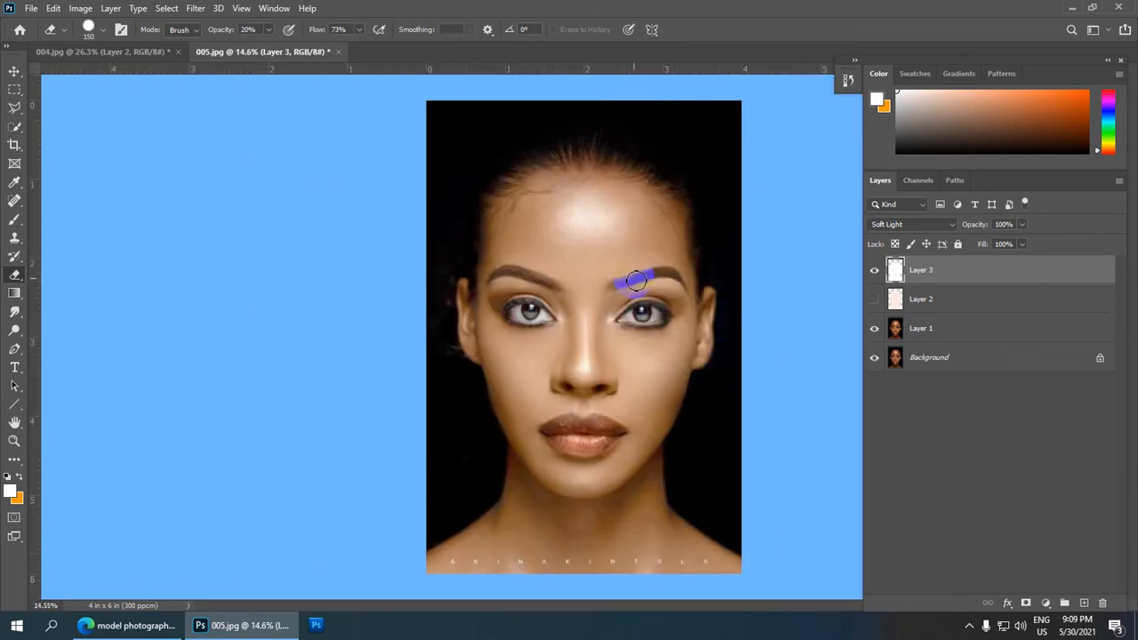
Step: Compare the whole portrait with and without the white paint by toggling the visibility of Layer 3, leaving it shown
scroll(635, 302, down, 1)
scroll(711, 325, down, 1)
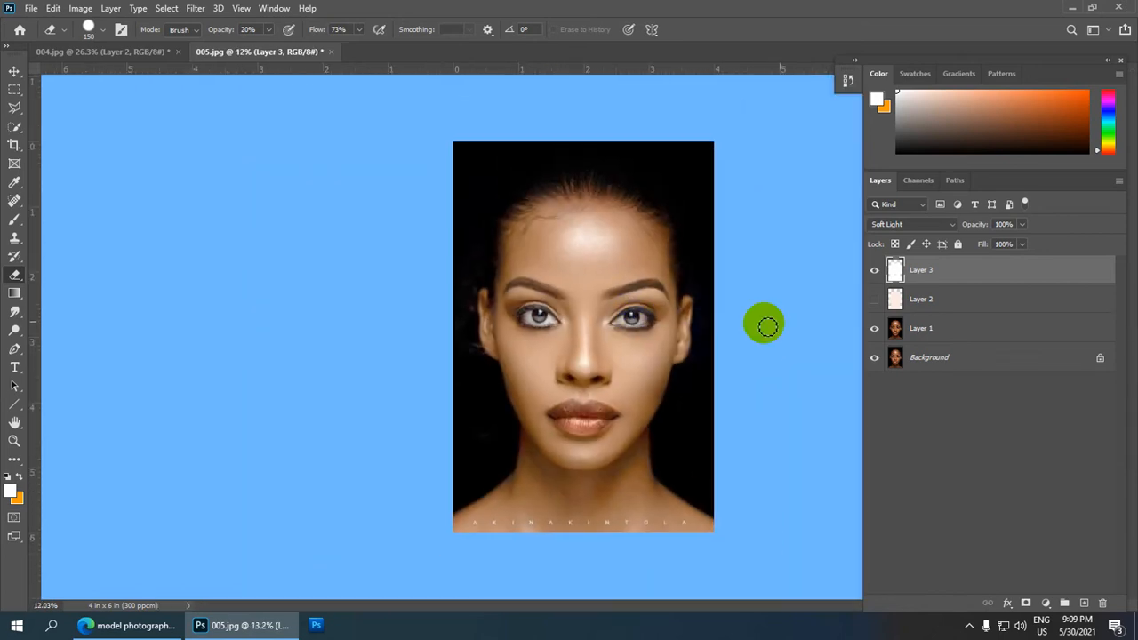
click(874, 269)
click(873, 269)
click(874, 270)
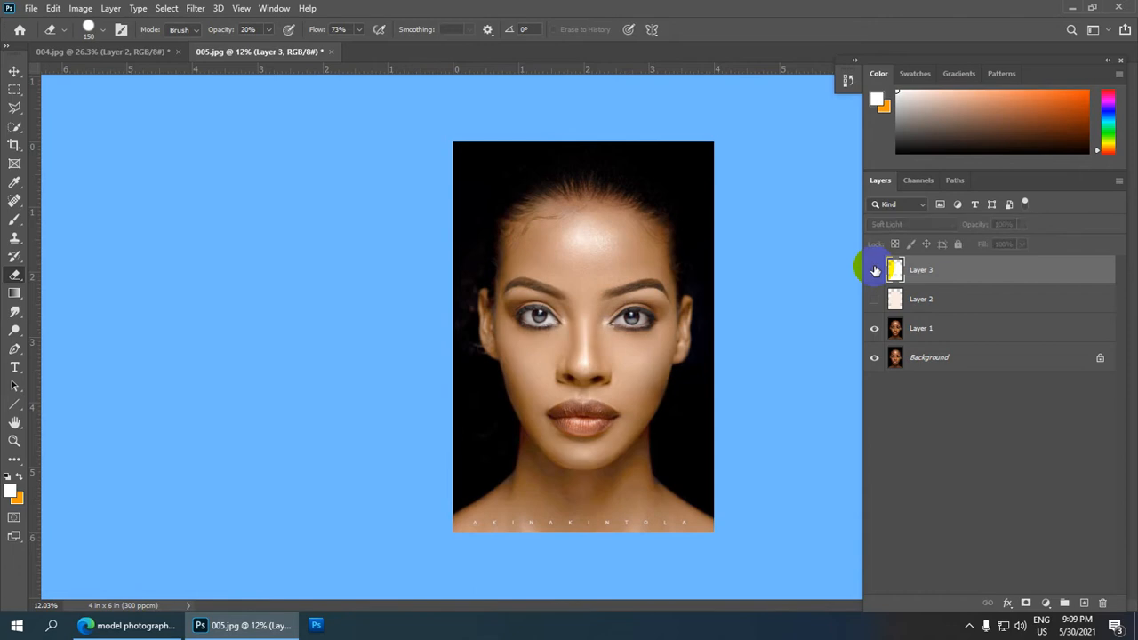
click(874, 269)
scroll(666, 310, up, 2)
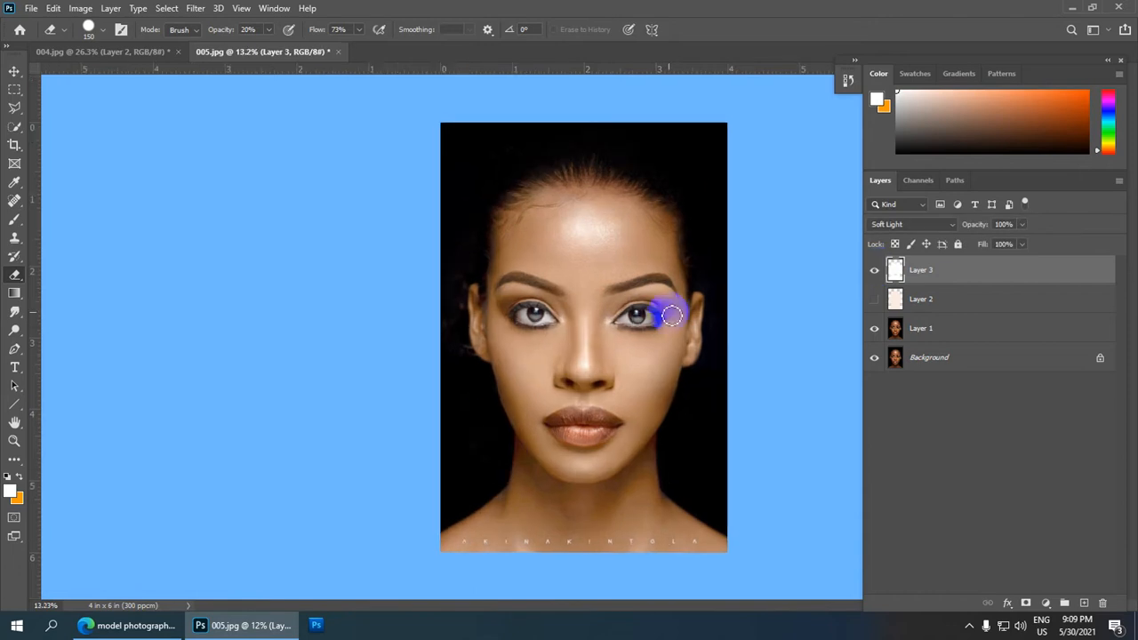
scroll(671, 310, down, 3)
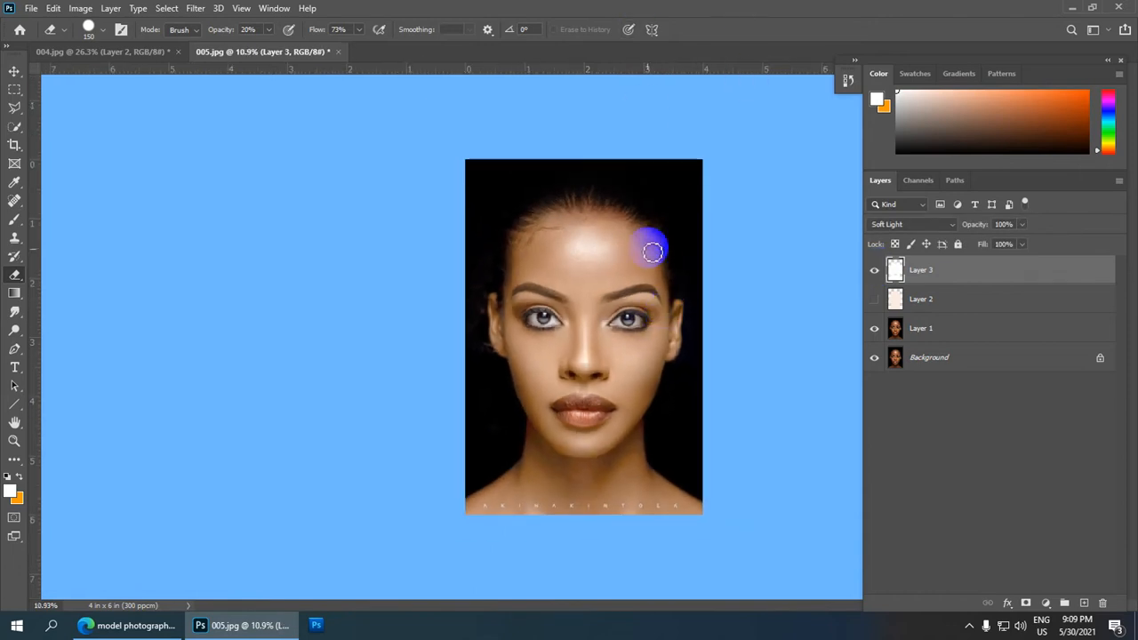
scroll(640, 254, up, 1)
Step: Save 004.jpg on the computer's Desktop as a JPEG named 001-White Skin, with Maximum quality 12 and the Progressive format option
click(77, 52)
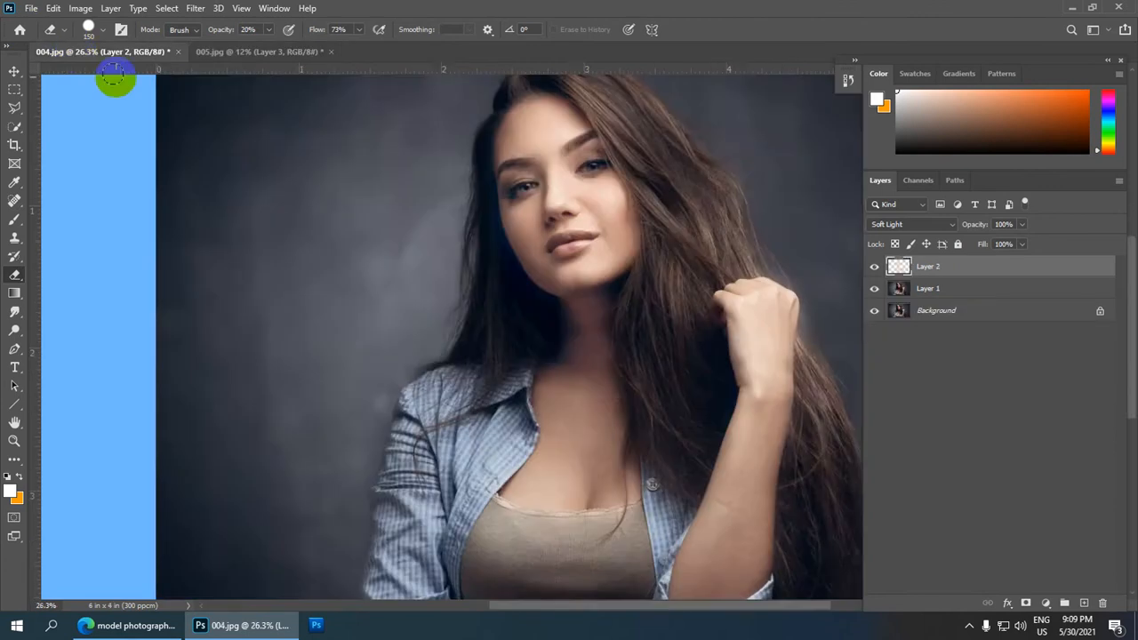
click(31, 8)
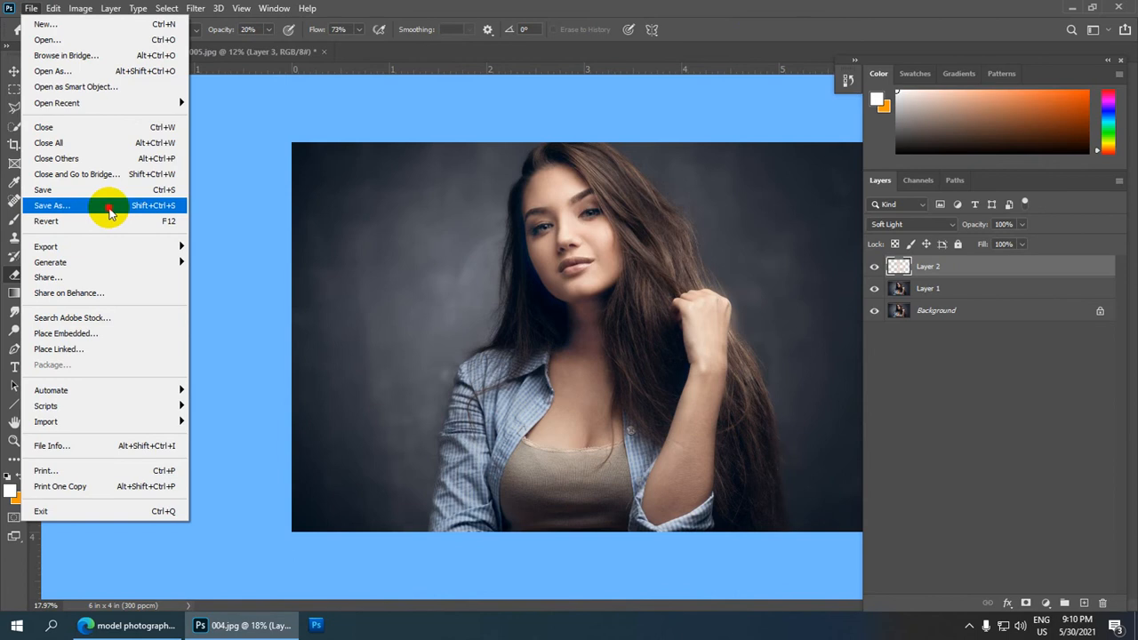
click(108, 210)
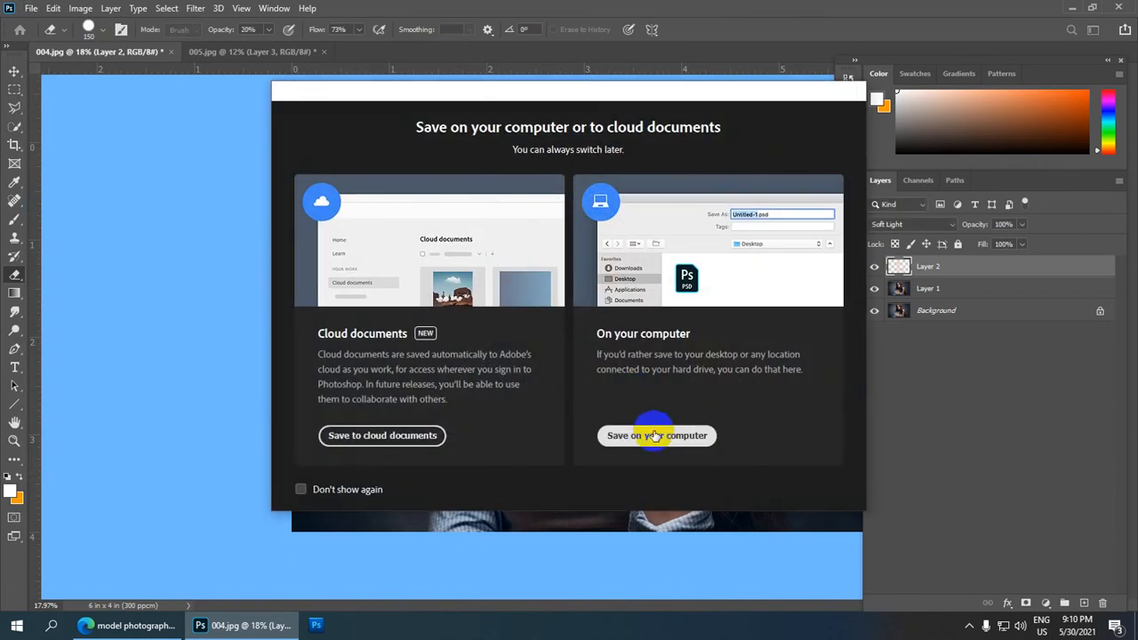
click(655, 434)
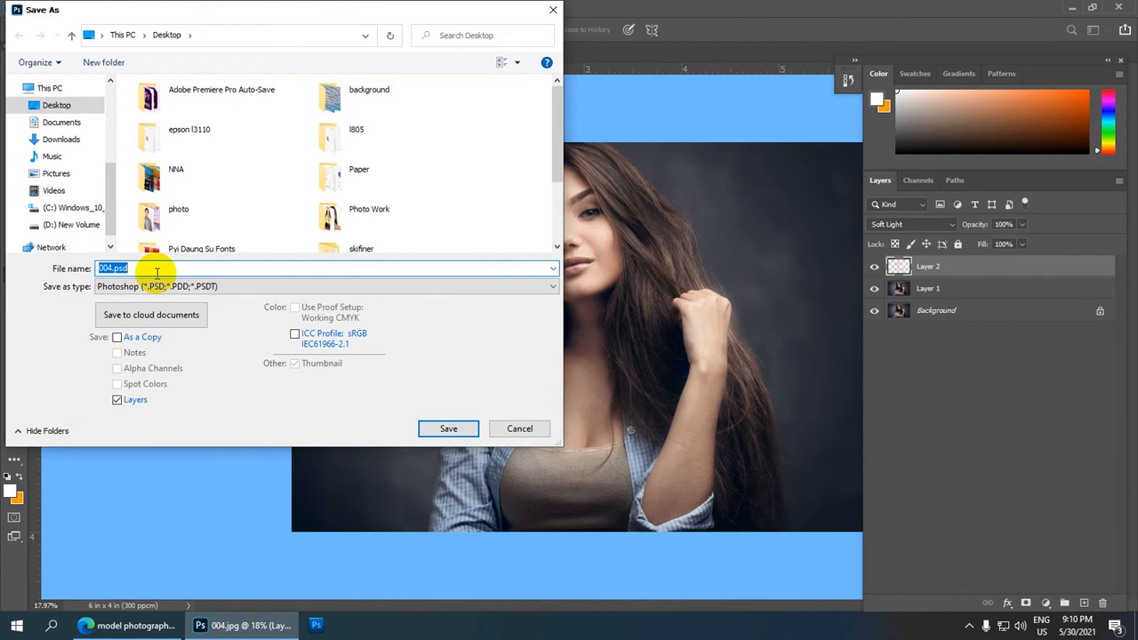
text(White Skin)
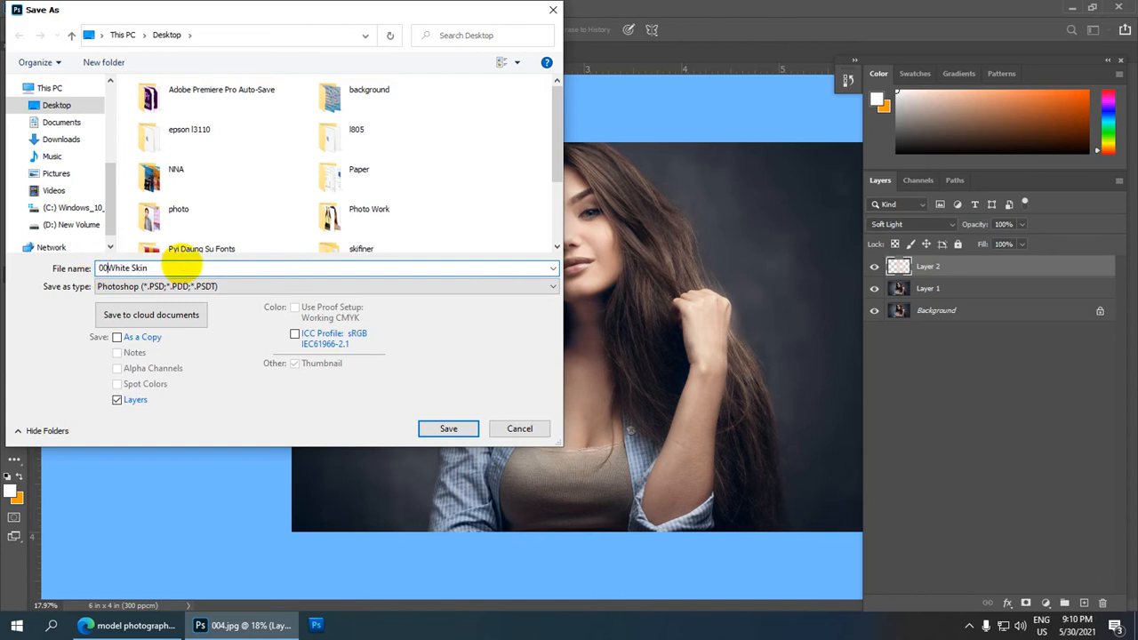
text(-)
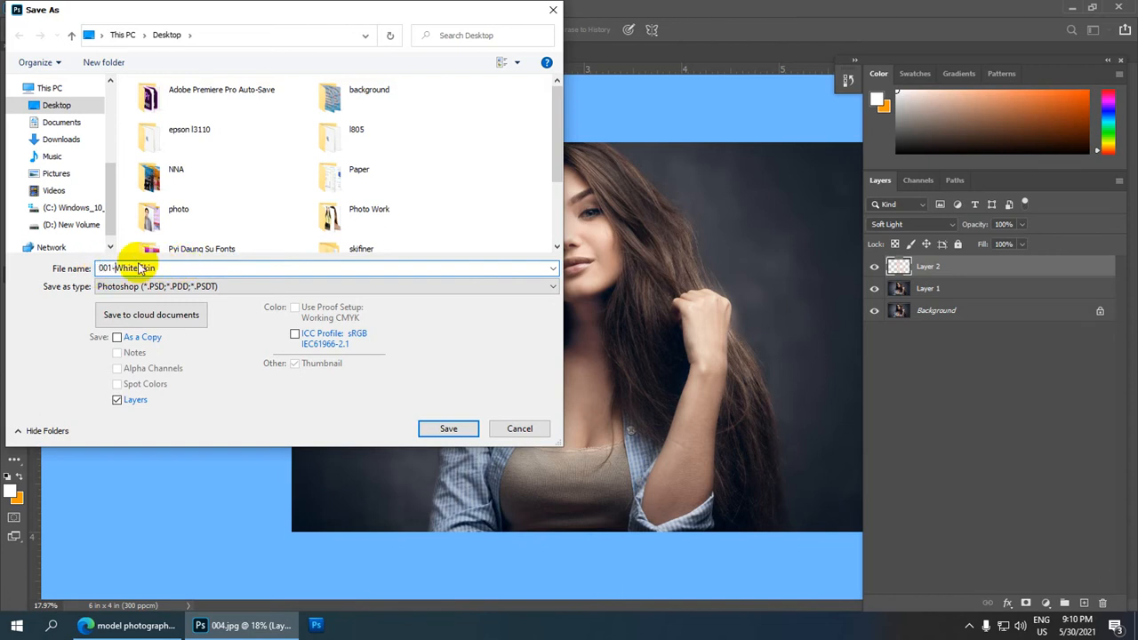
click(550, 285)
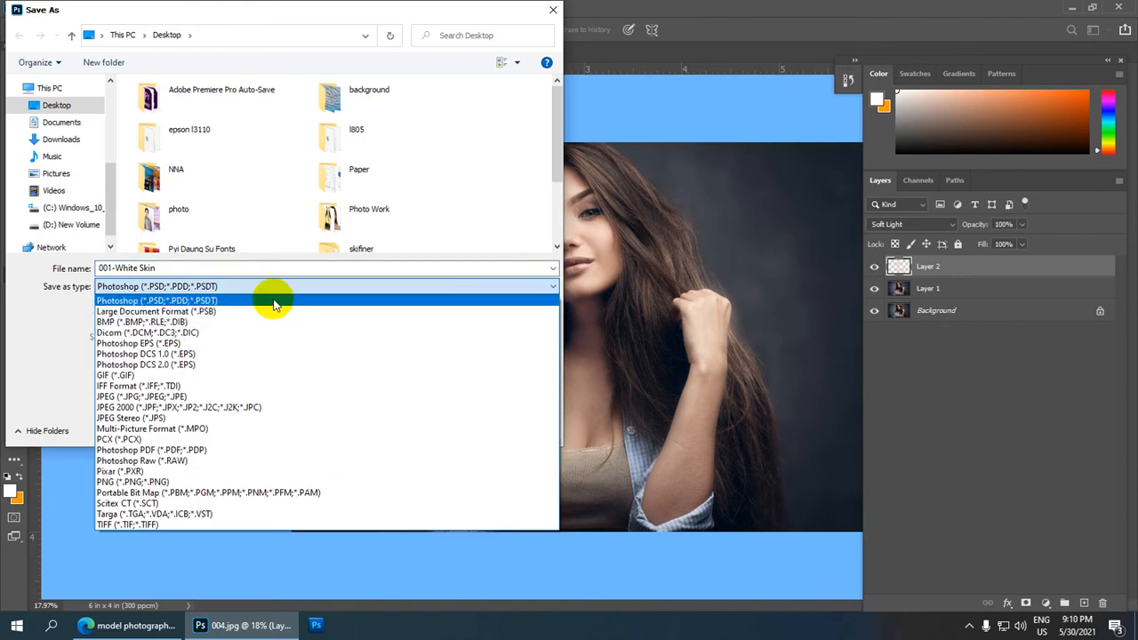
click(243, 395)
click(448, 427)
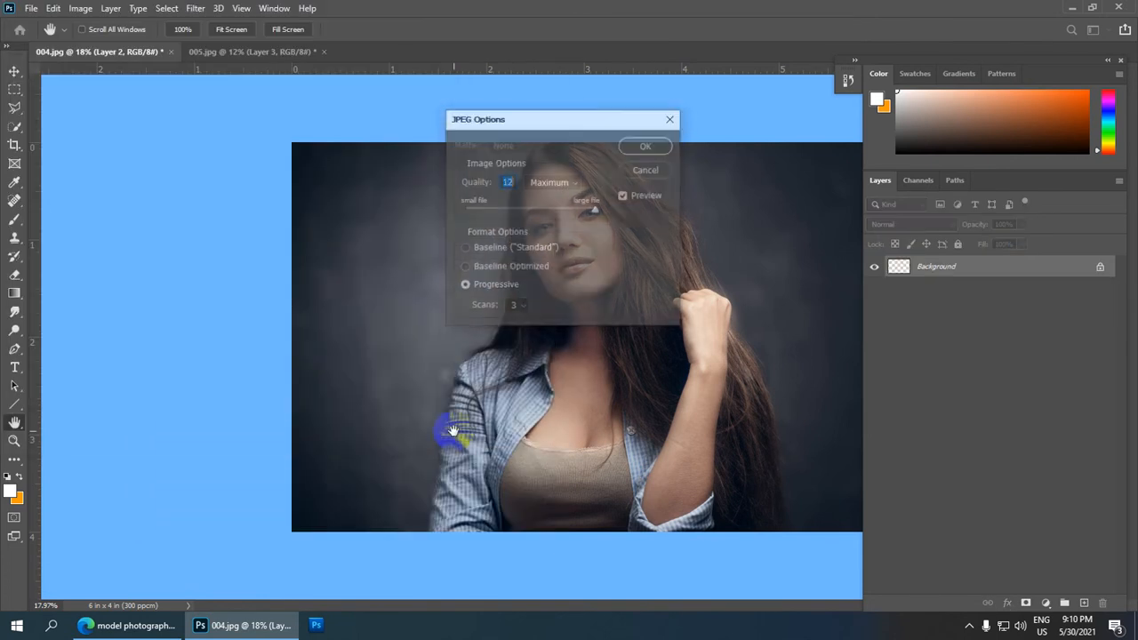
click(647, 147)
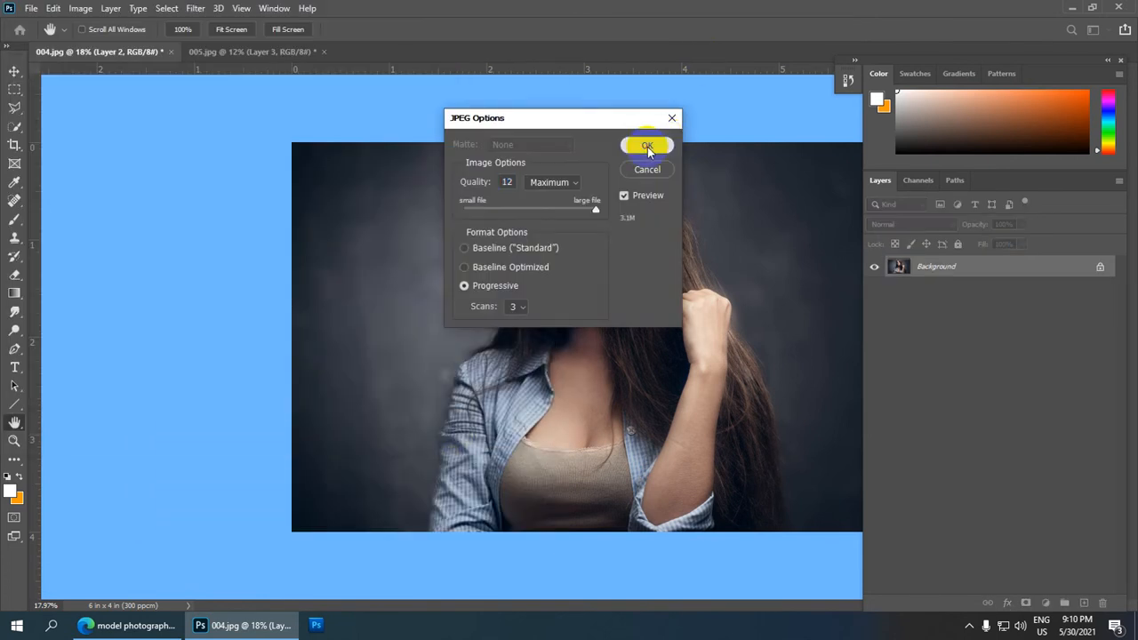
Step: Return to 005.jpg and compare its paint layers by toggling Layer 2 and Layer 3, leaving only Layer 3 of the two shown
click(329, 51)
scroll(584, 311, down, 1)
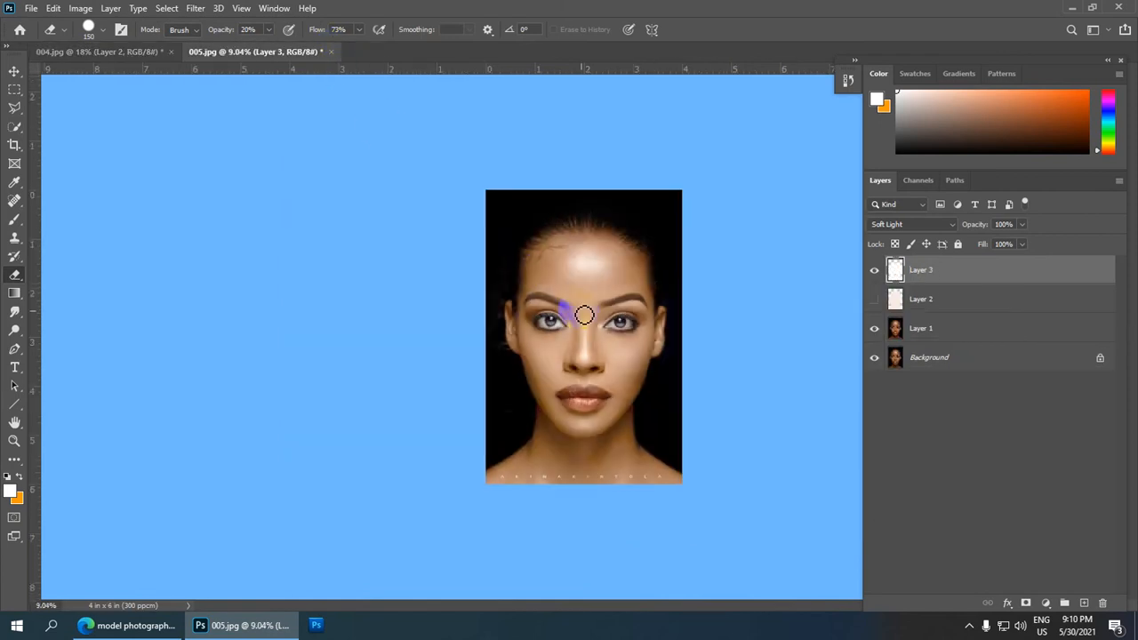
click(875, 300)
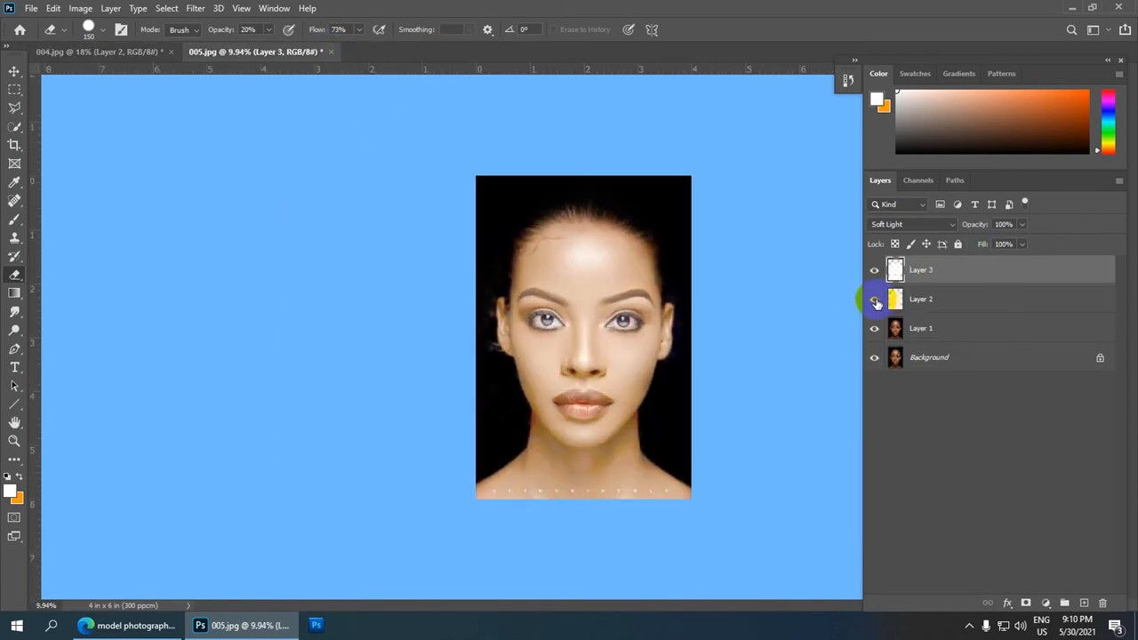
click(875, 303)
scroll(732, 322, up, 3)
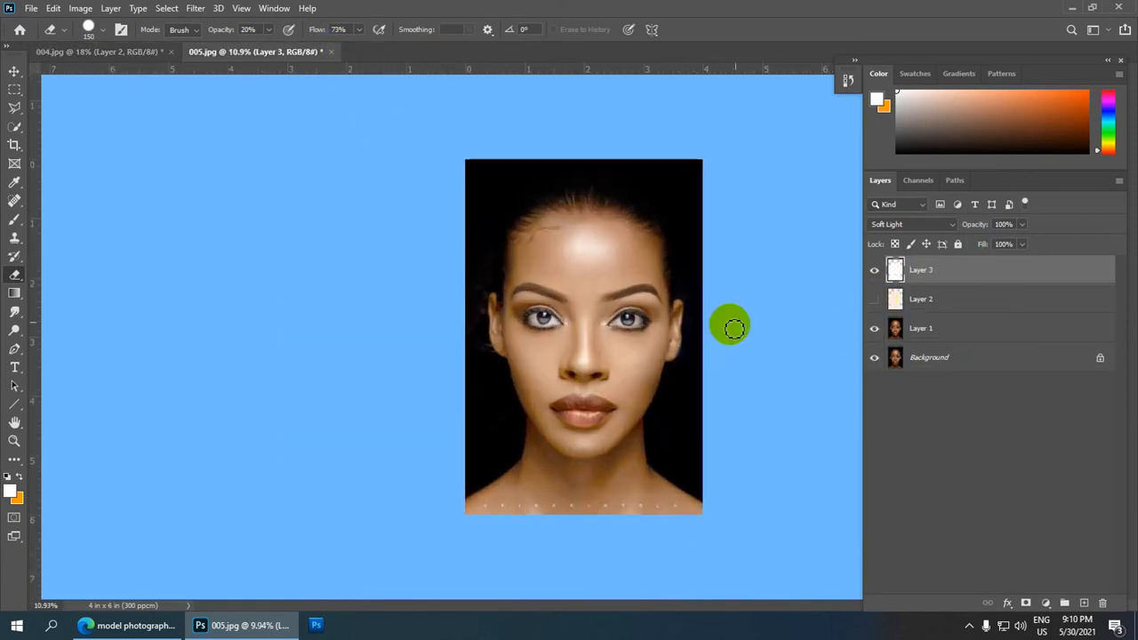
click(877, 274)
click(876, 274)
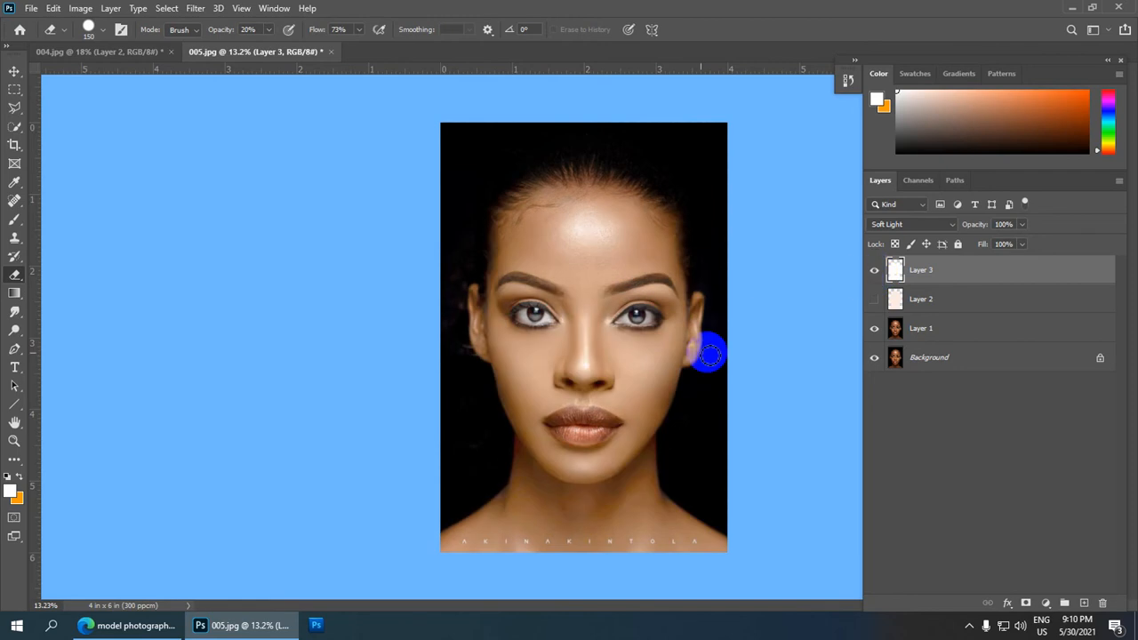
scroll(652, 364, down, 2)
Step: Save 005.jpg on the computer's Desktop as a JPEG named 002-White Skin, with Maximum quality 12 and the Progressive format option
key(ctrl+s)
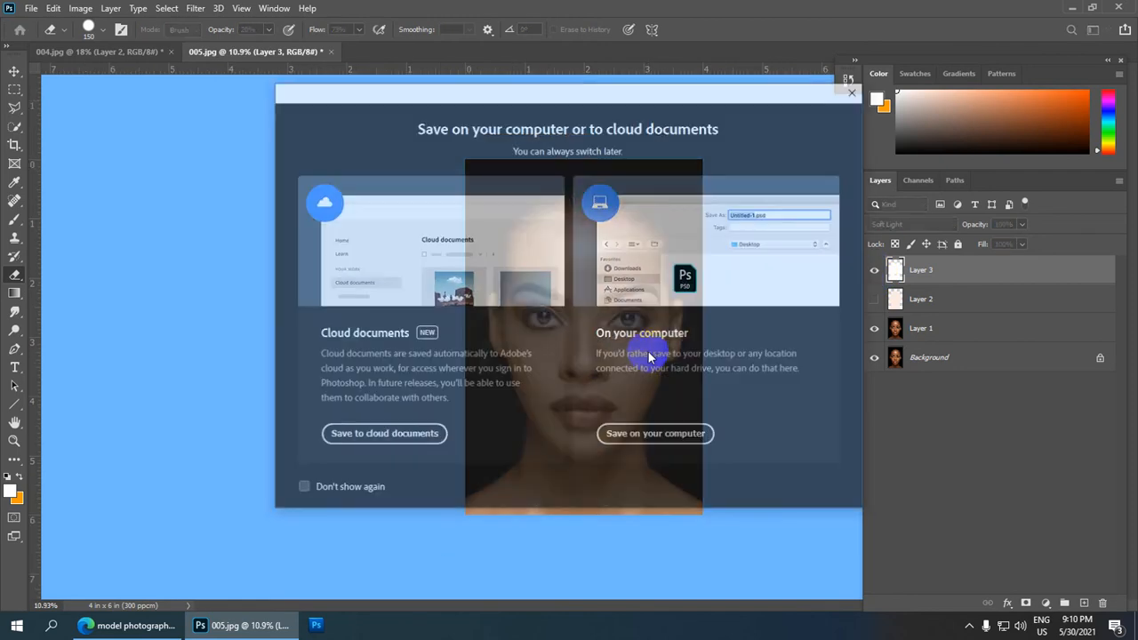
click(684, 435)
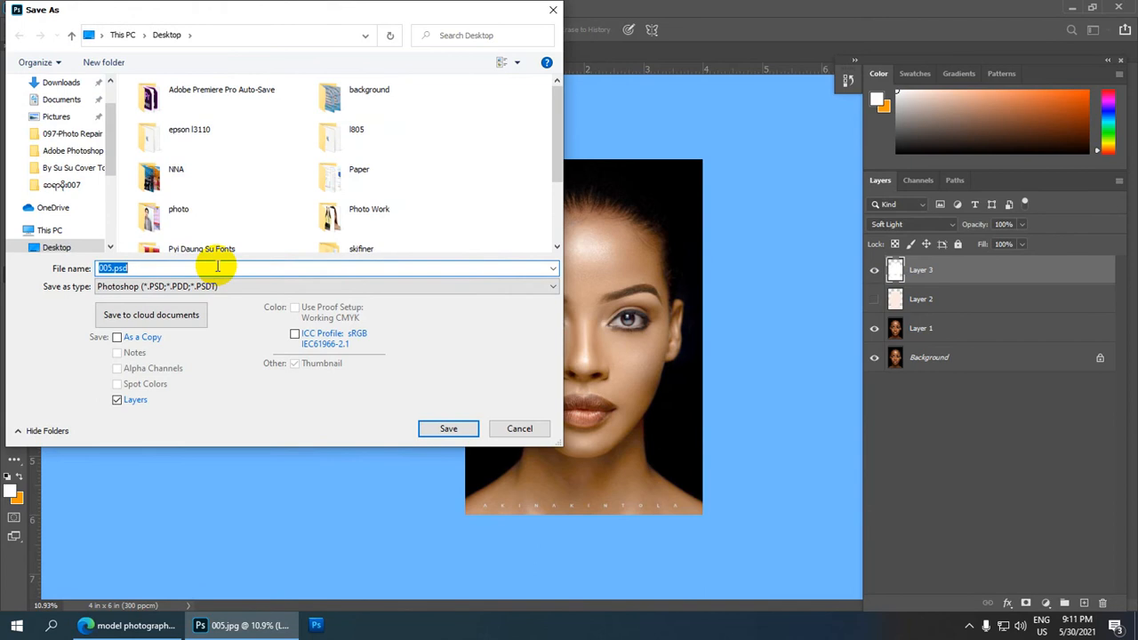
text(002)
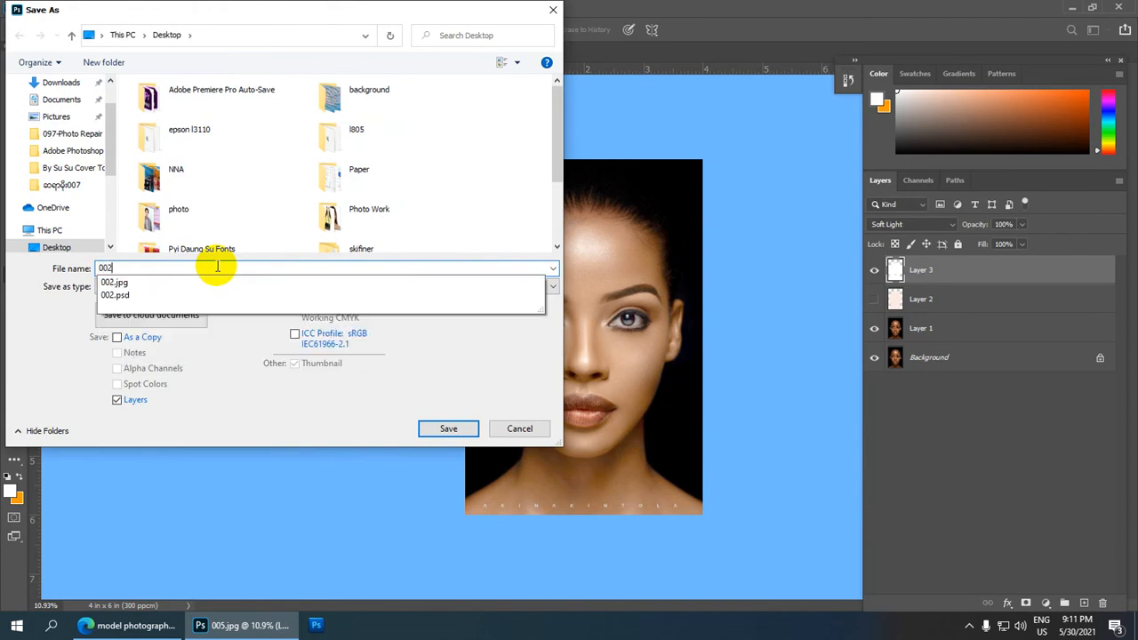
text(-White Skin)
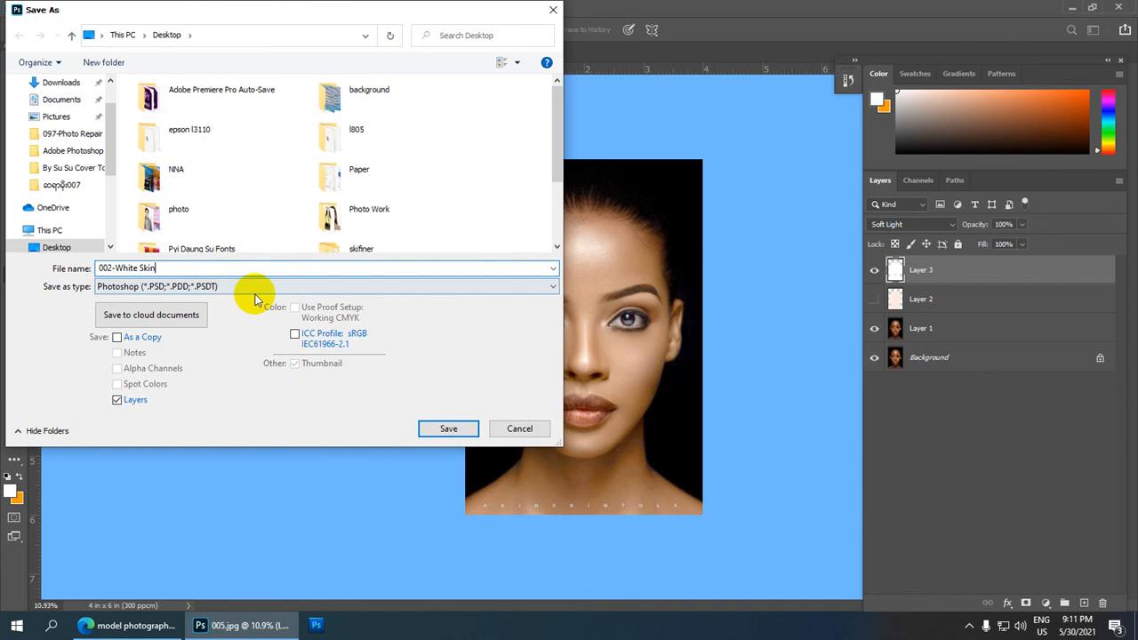
click(254, 289)
click(212, 397)
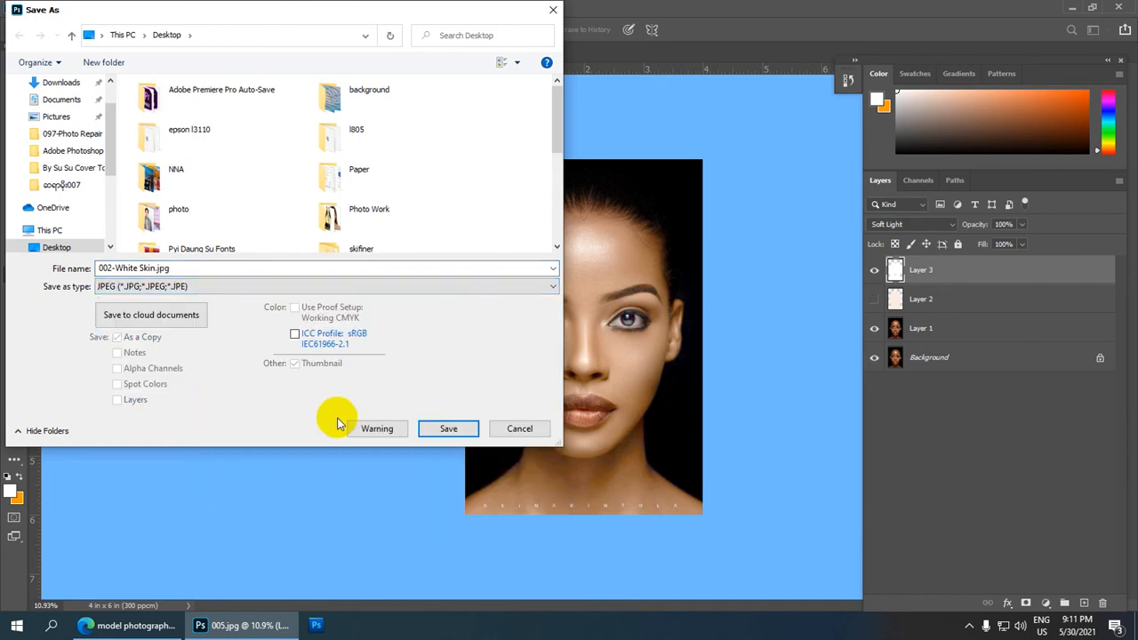
click(440, 430)
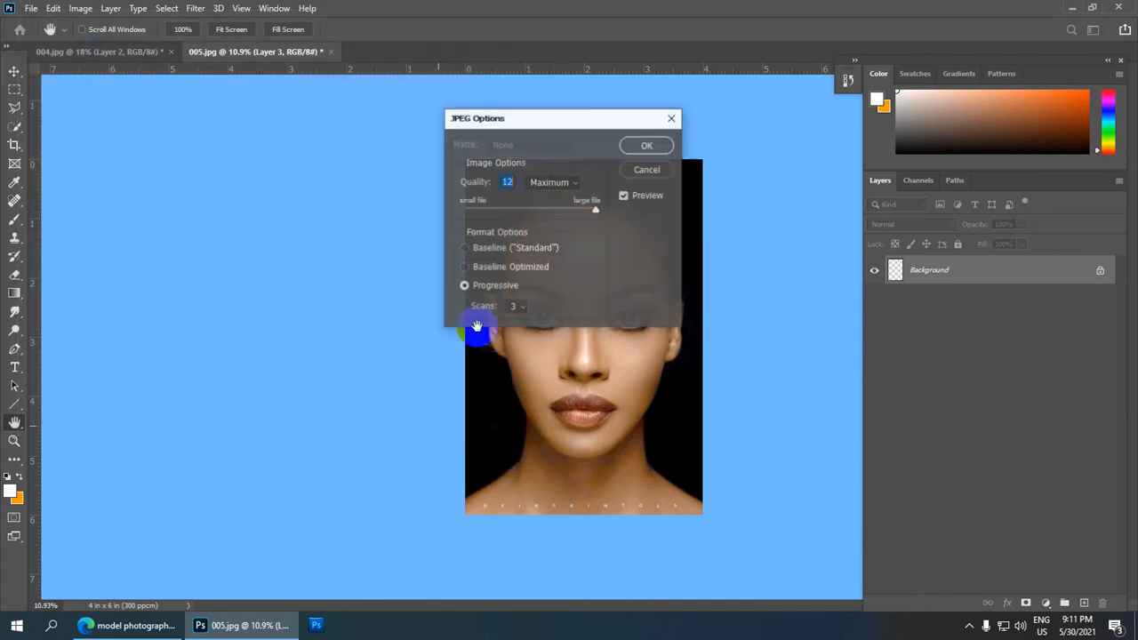
click(649, 146)
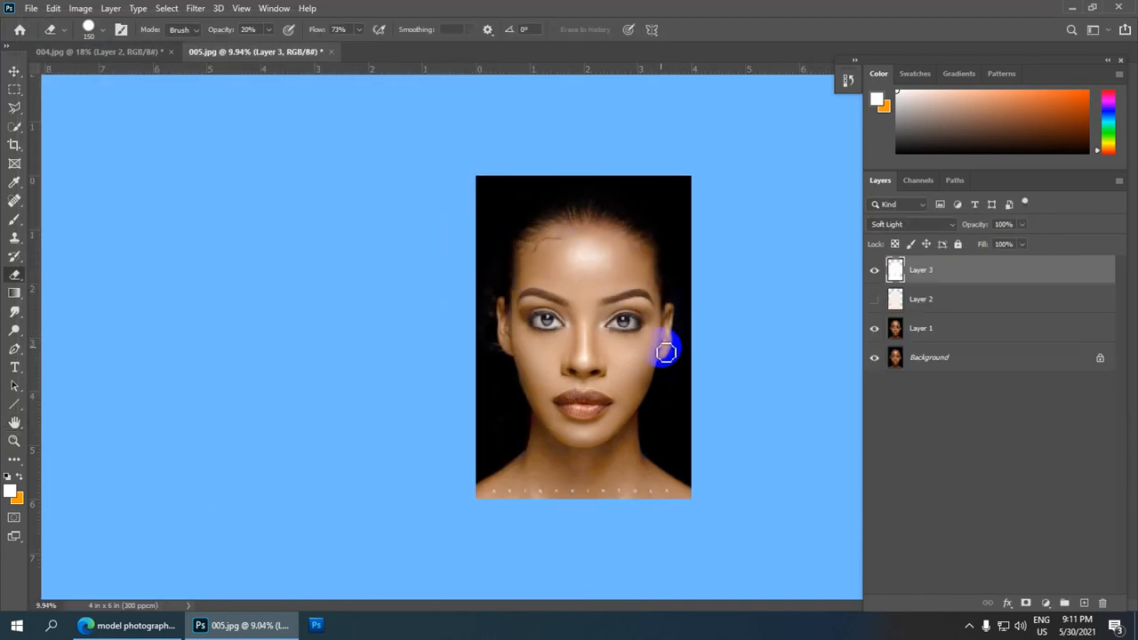
scroll(661, 348, down, 1)
scroll(569, 322, up, 1)
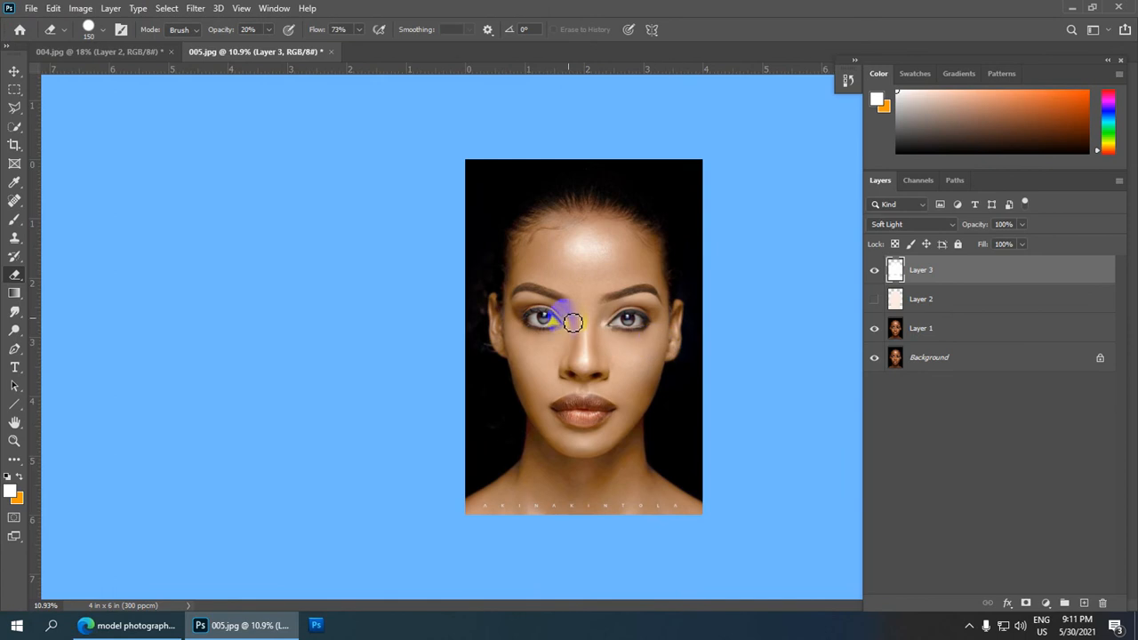
scroll(573, 322, up, 2)
scroll(578, 320, down, 1)
scroll(571, 326, up, 1)
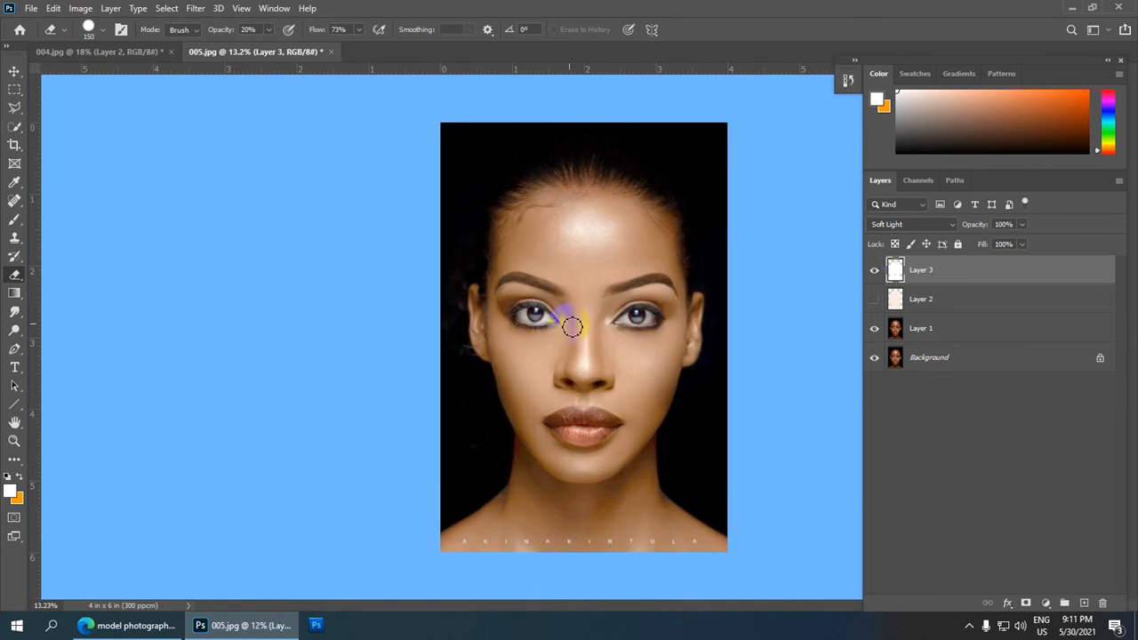
scroll(634, 347, down, 2)
scroll(653, 384, up, 1)
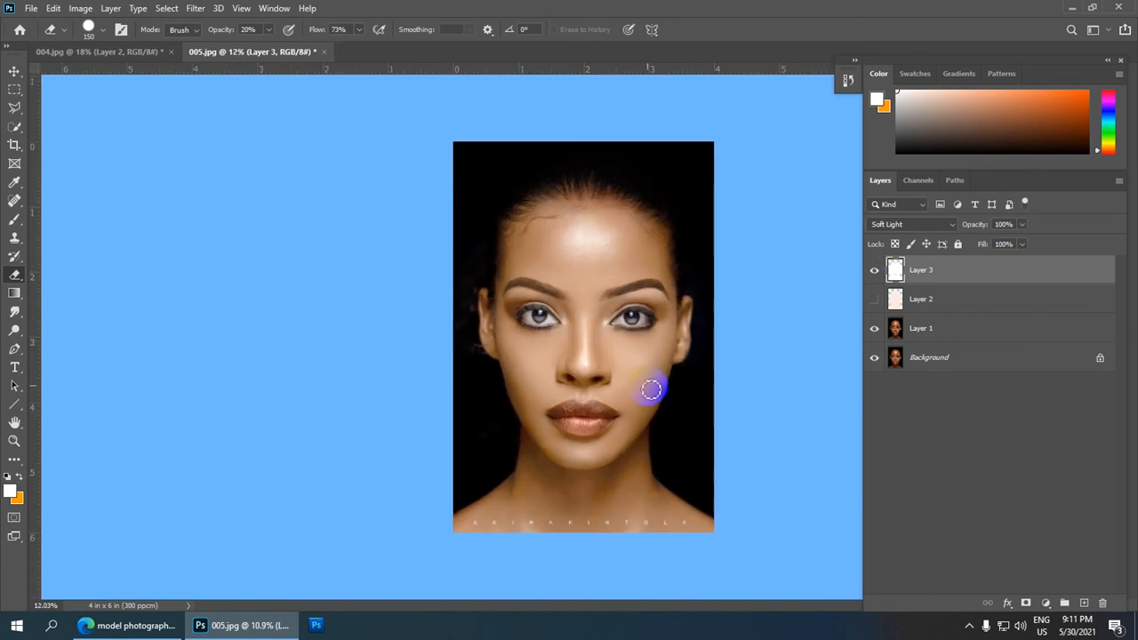
scroll(632, 318, up, 1)
scroll(618, 311, down, 3)
scroll(610, 321, up, 2)
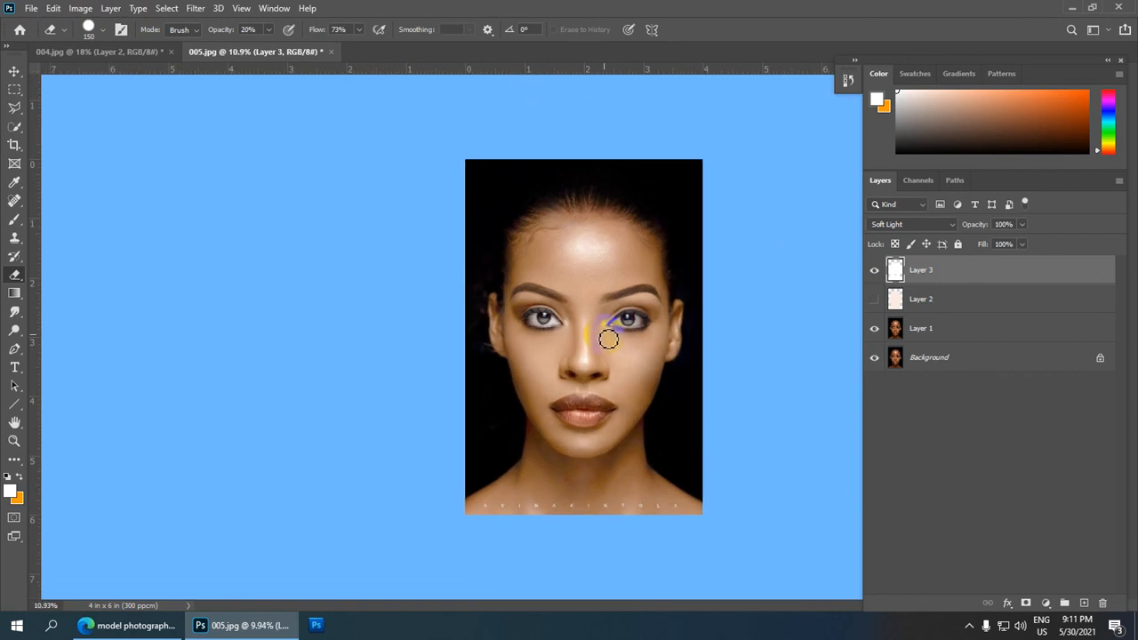